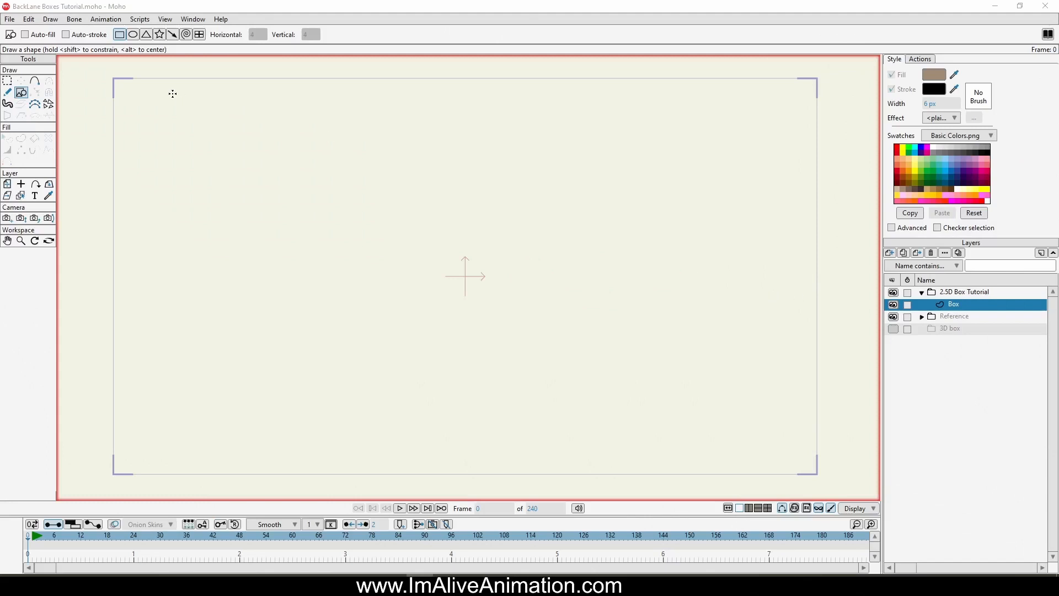
Step: Draw a large square on the Box layer and centre it roughly on the origin
{"action": "left_click", "coordinate": [969, 294]}
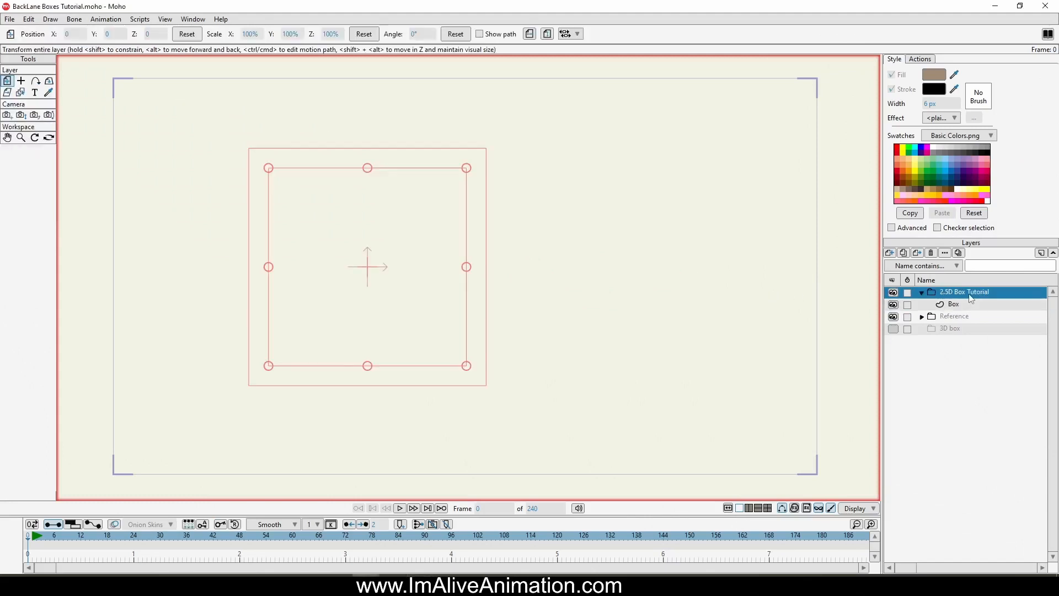
{"action": "left_click", "coordinate": [966, 306]}
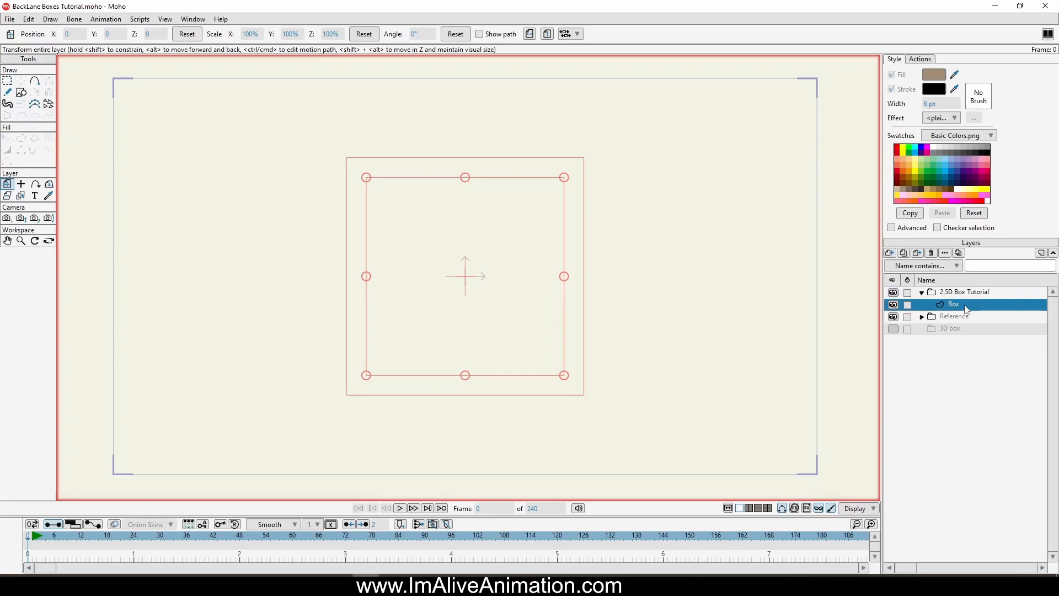
{"action": "left_click", "coordinate": [21, 93]}
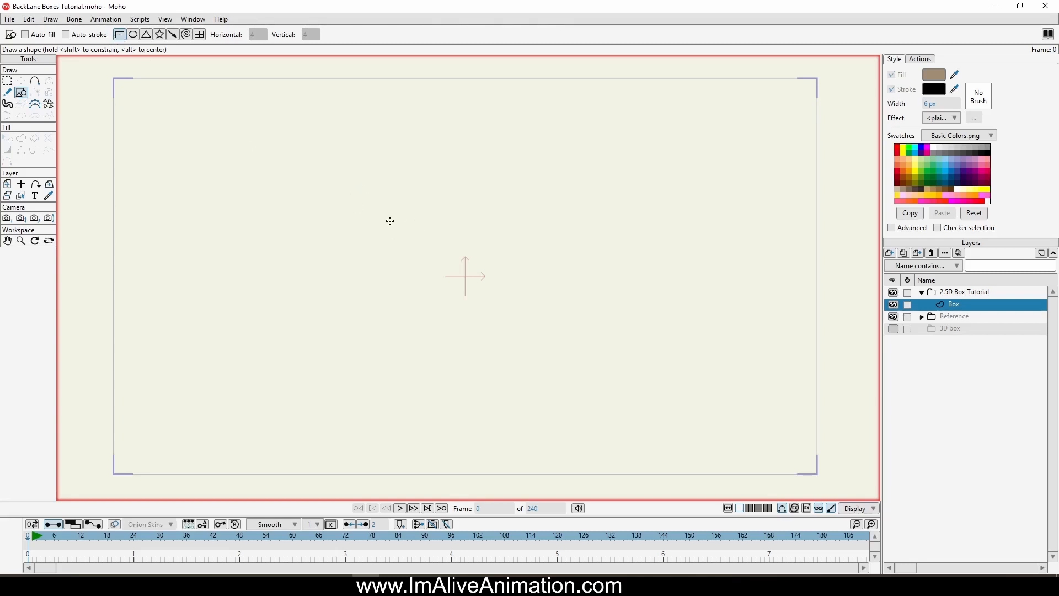
{"action": "mouse_move", "coordinate": [377, 214]}
{"action": "left_mouse_down"}
{"action": "mouse_move", "coordinate": [520, 356]}
{"action": "mouse_move", "coordinate": [472, 272]}
{"action": "mouse_move", "coordinate": [562, 323]}
{"action": "mouse_move", "coordinate": [535, 288]}
{"action": "mouse_move", "coordinate": [586, 325]}
{"action": "left_mouse_up"}
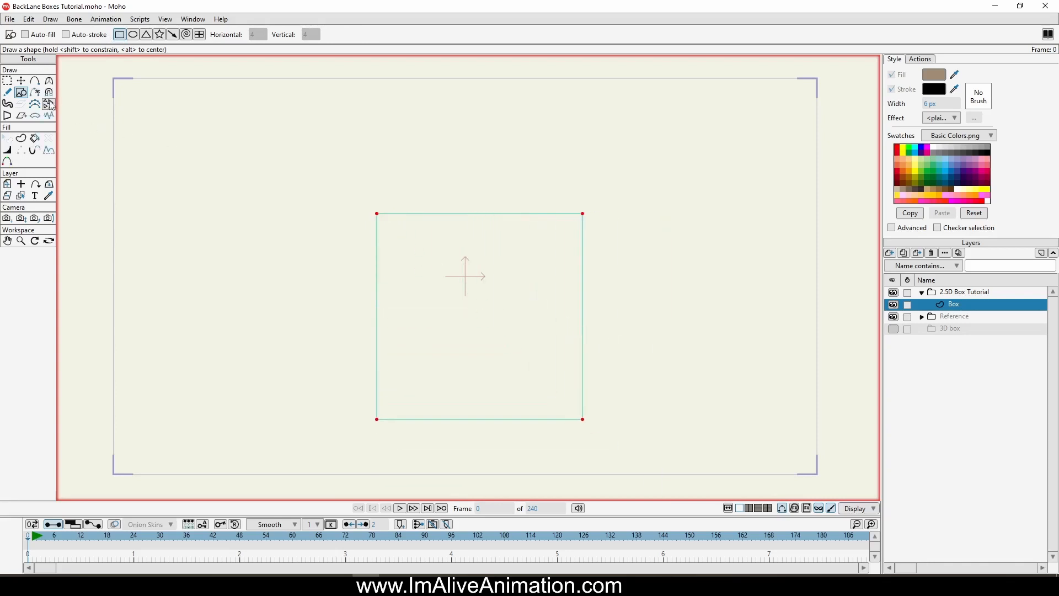
{"action": "left_click", "coordinate": [21, 81]}
{"action": "left_click_drag", "start_coordinate": [485, 300], "coordinate": [474, 262]}
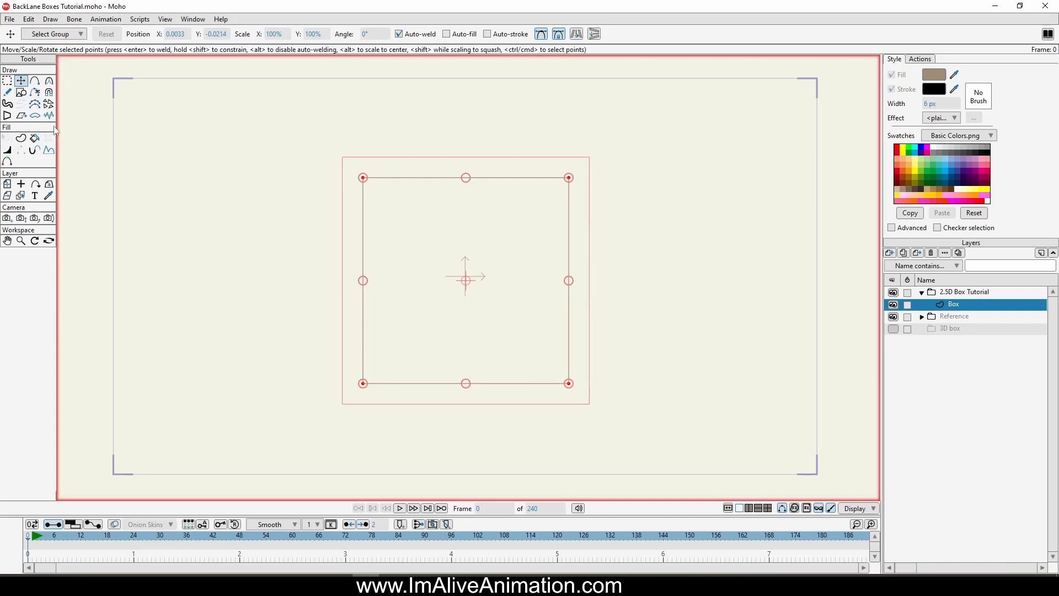
Step: Draw a smaller square, about half as wide, inside the large one and centre it on the origin
{"action": "left_click", "coordinate": [22, 92]}
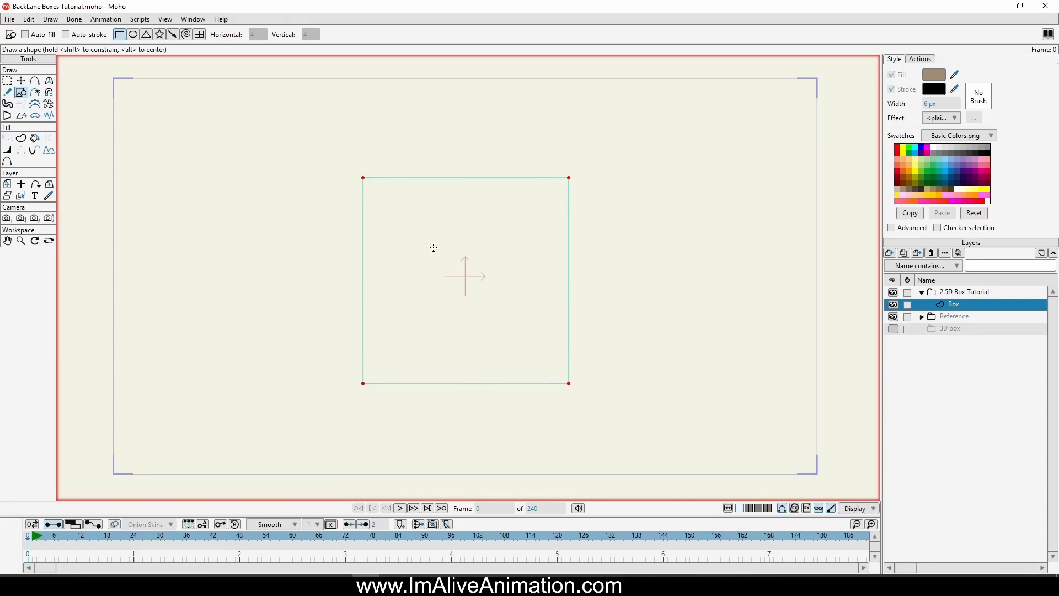
{"action": "left_click_drag", "start_coordinate": [410, 236], "coordinate": [512, 337]}
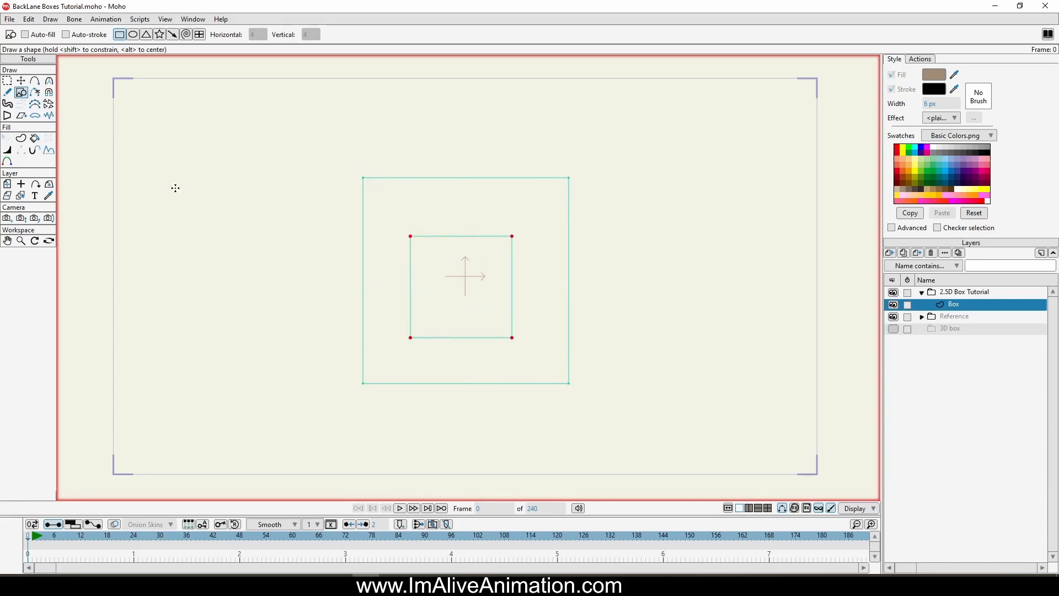
{"action": "left_click", "coordinate": [22, 81]}
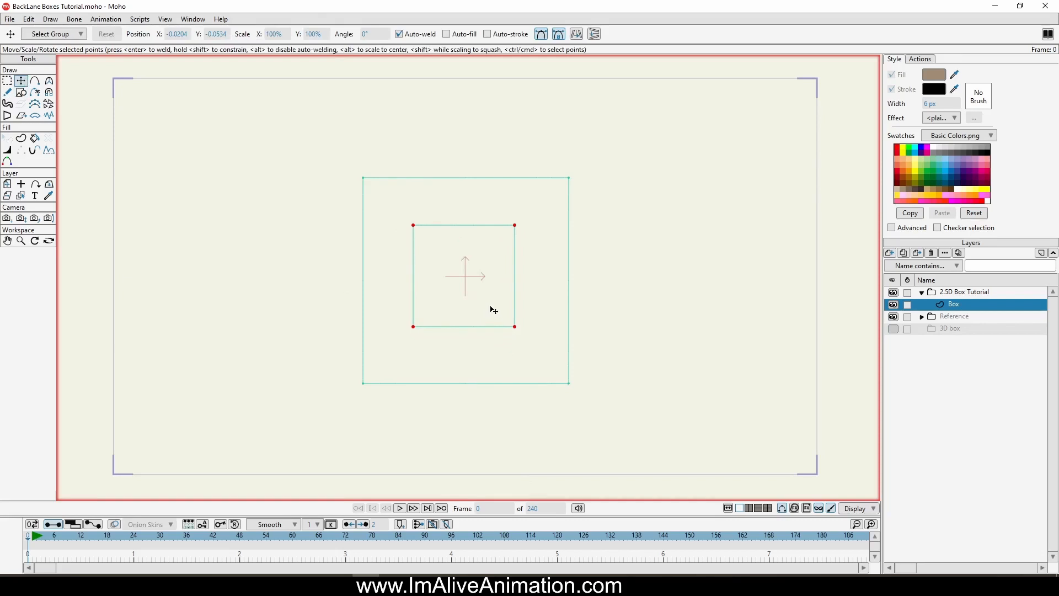
Step: Connect each corner of the outer square to the matching corner of the inner square with welded lines
{"action": "left_click", "coordinate": [36, 83]}
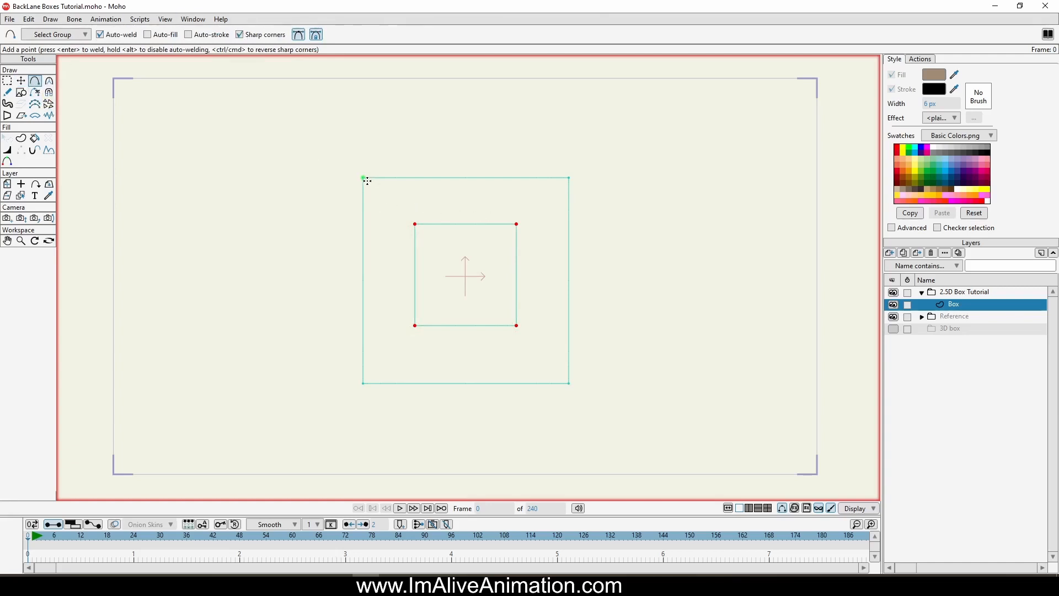
{"action": "left_click_drag", "start_coordinate": [364, 177], "coordinate": [415, 224]}
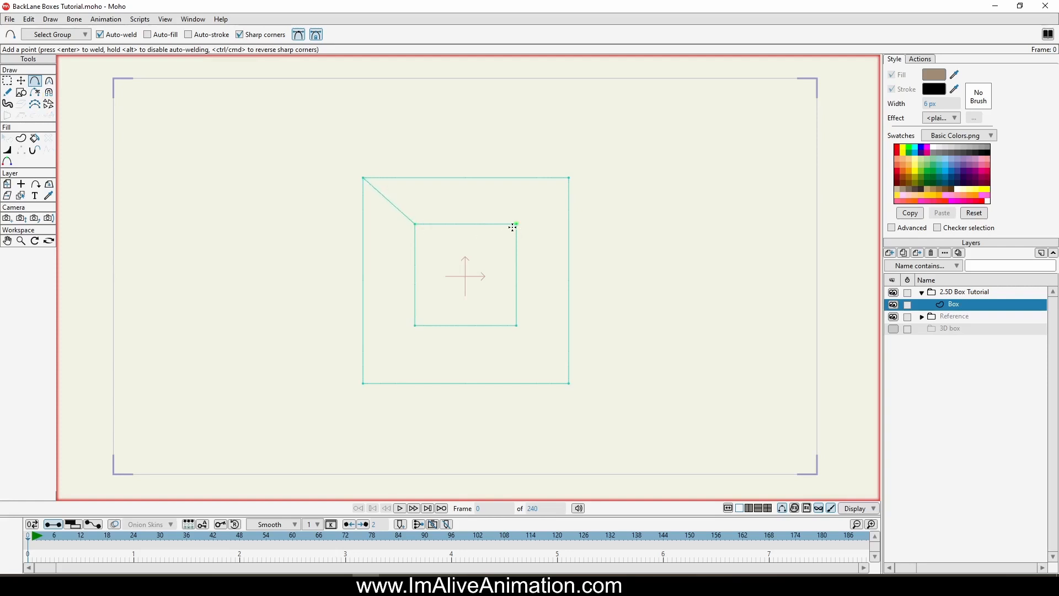
{"action": "left_click_drag", "start_coordinate": [517, 224], "coordinate": [569, 182]}
{"action": "key", "text": "ctrl+z"}
{"action": "left_click_drag", "start_coordinate": [517, 224], "coordinate": [569, 177]}
{"action": "left_click_drag", "start_coordinate": [519, 325], "coordinate": [569, 384]}
{"action": "left_click_drag", "start_coordinate": [416, 321], "coordinate": [363, 383]}
Step: Try moving the outer square's four corners toward the inner square to form an angled cube, and undo the moves
{"action": "left_click", "coordinate": [21, 81]}
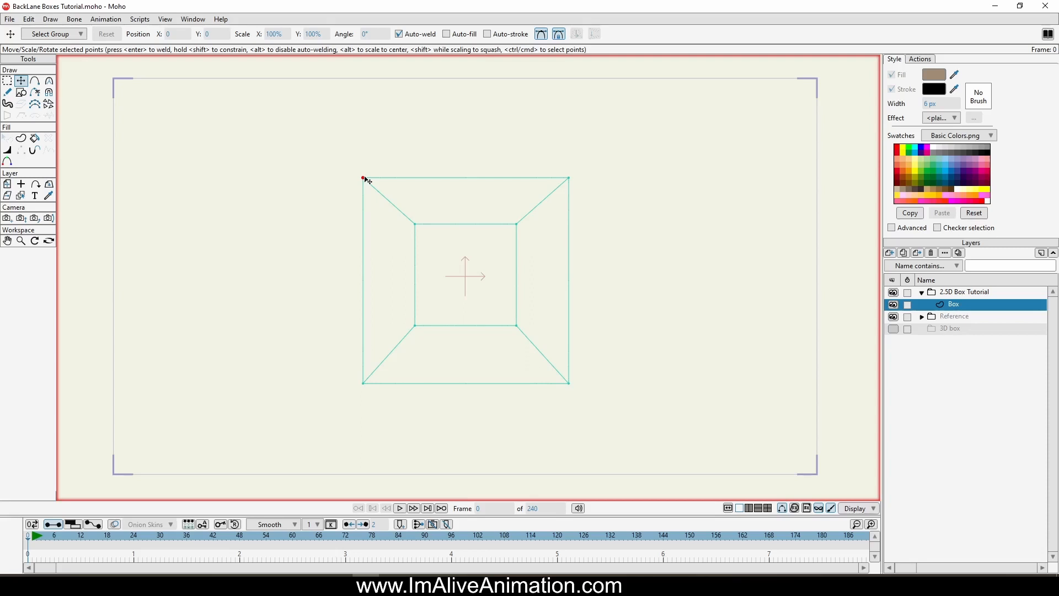
{"action": "left_click_drag", "start_coordinate": [368, 181], "coordinate": [459, 216]}
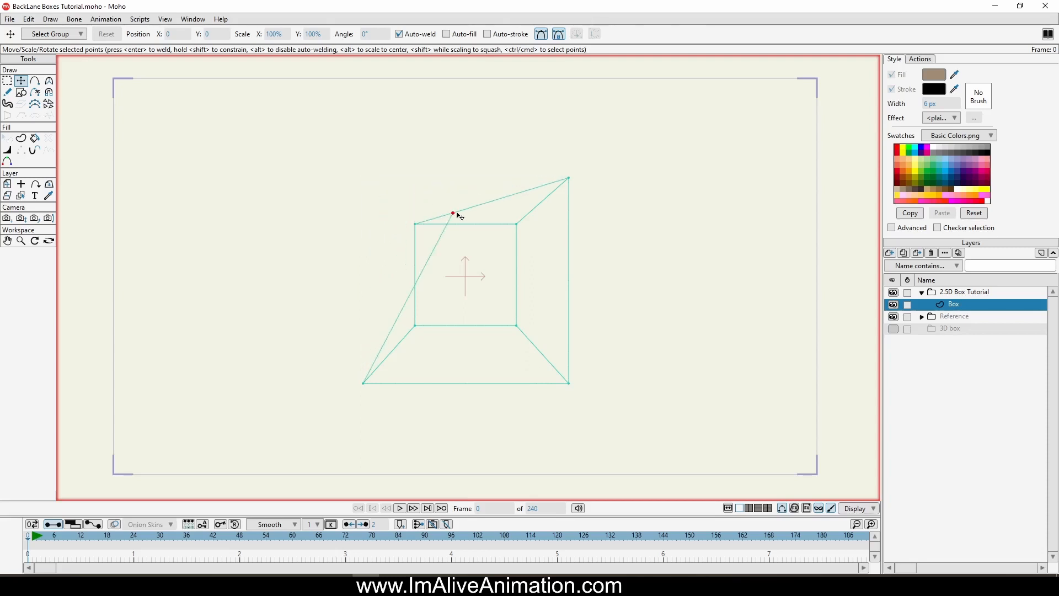
{"action": "left_click_drag", "start_coordinate": [568, 180], "coordinate": [536, 225]}
{"action": "left_click_drag", "start_coordinate": [571, 386], "coordinate": [543, 320]}
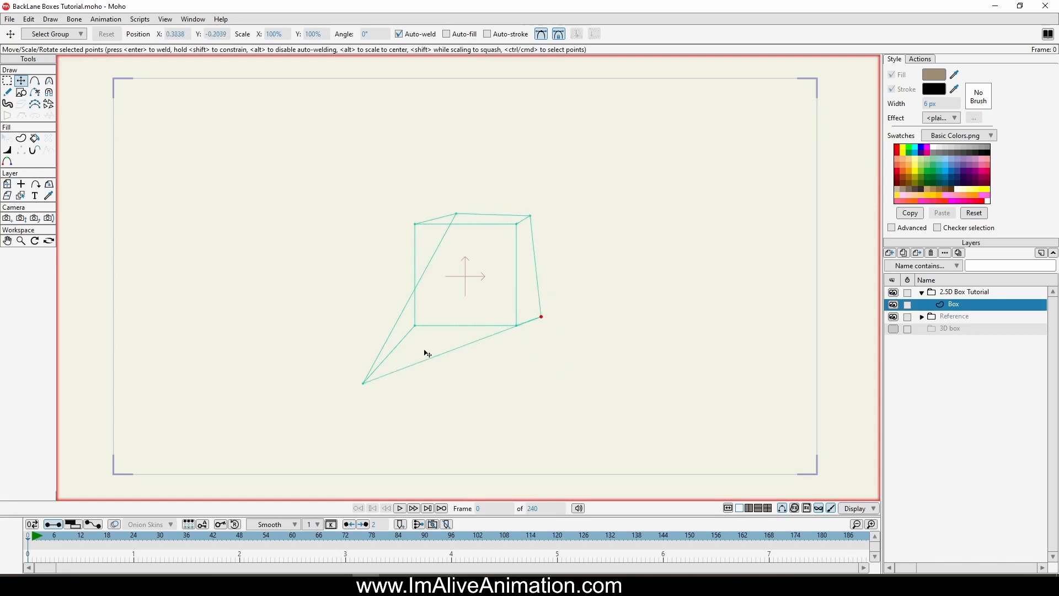
{"action": "left_click_drag", "start_coordinate": [364, 383], "coordinate": [454, 312]}
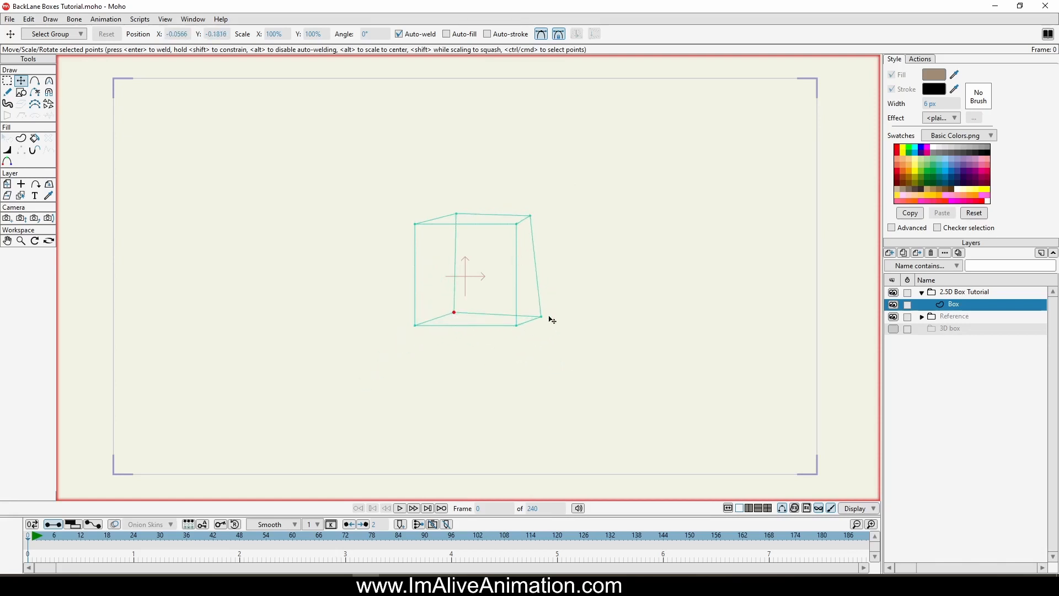
{"action": "left_click_drag", "start_coordinate": [549, 316], "coordinate": [538, 313]}
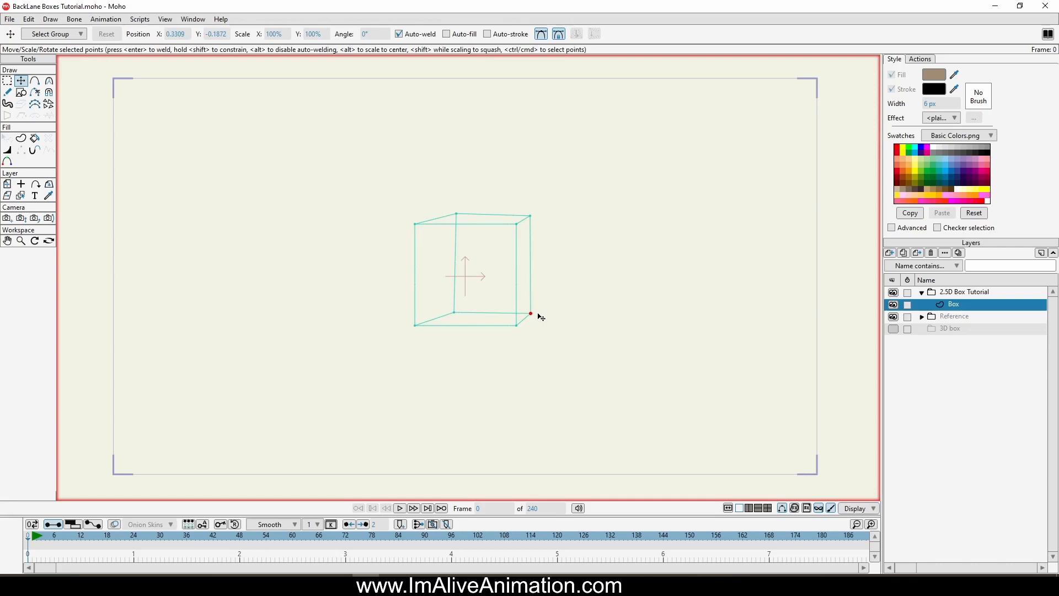
{"action": "key", "text": "ctrl+z"}
{"action": "key", "text": "ctrl+z"}
{"action": "key", "text": "ctrl+z"}
{"action": "key", "text": "ctrl+z"}
{"action": "key", "text": "ctrl+z"}
{"action": "key", "text": "ctrl+z"}
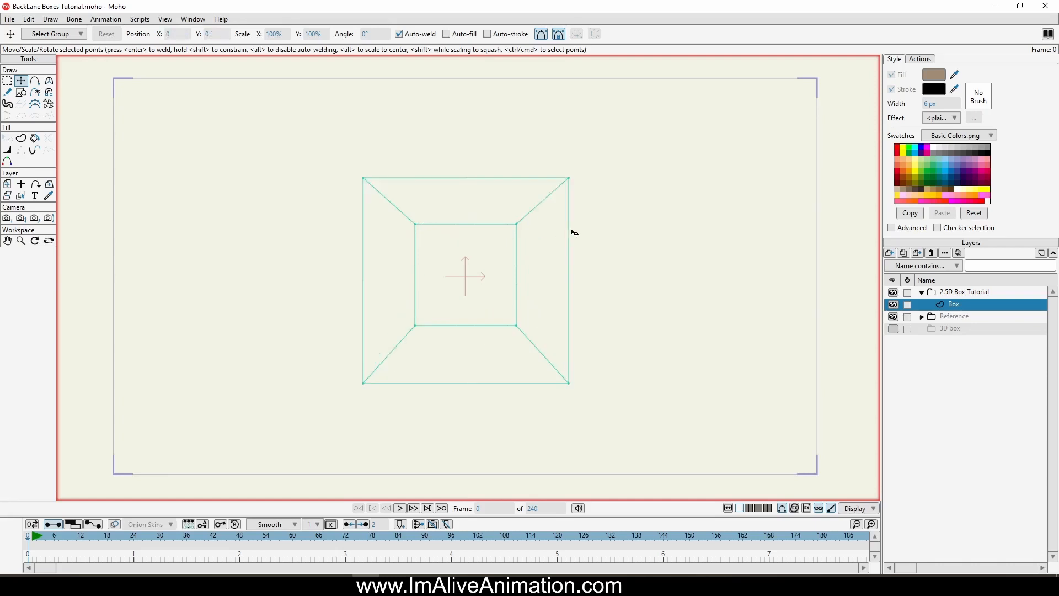
Step: Create a shape from the outer square's edges with a white fill and black stroke
{"action": "left_click", "coordinate": [21, 138]}
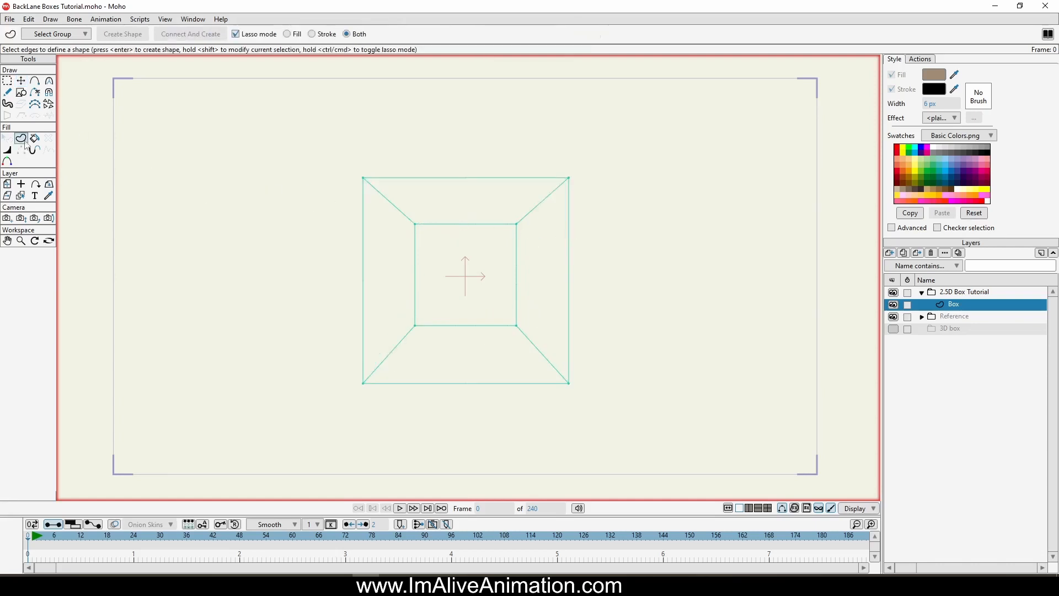
{"action": "left_click", "coordinate": [456, 180]}
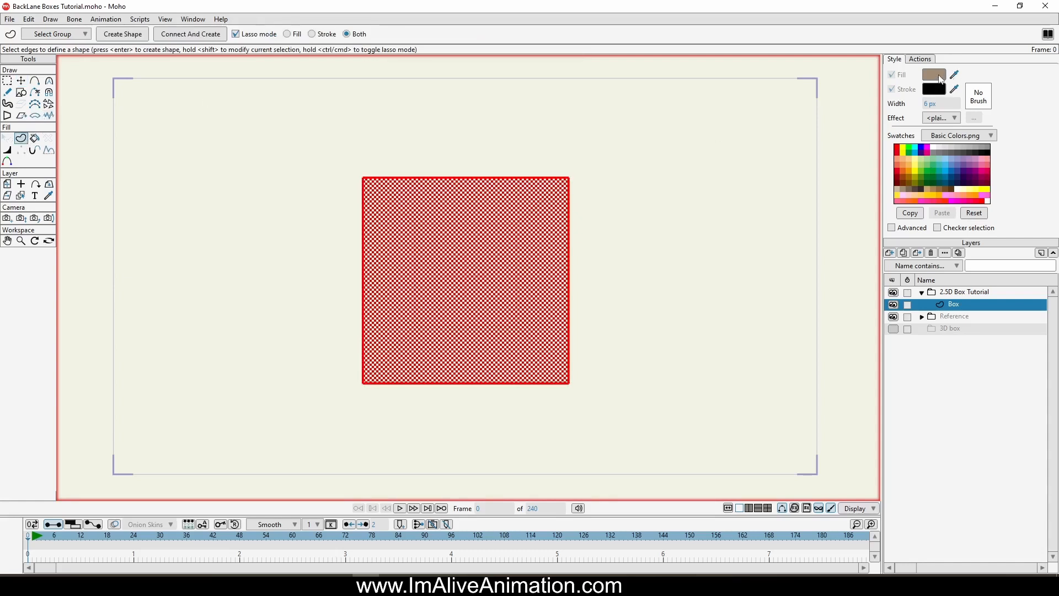
{"action": "left_click", "coordinate": [933, 147]}
{"action": "left_click", "coordinate": [127, 34]}
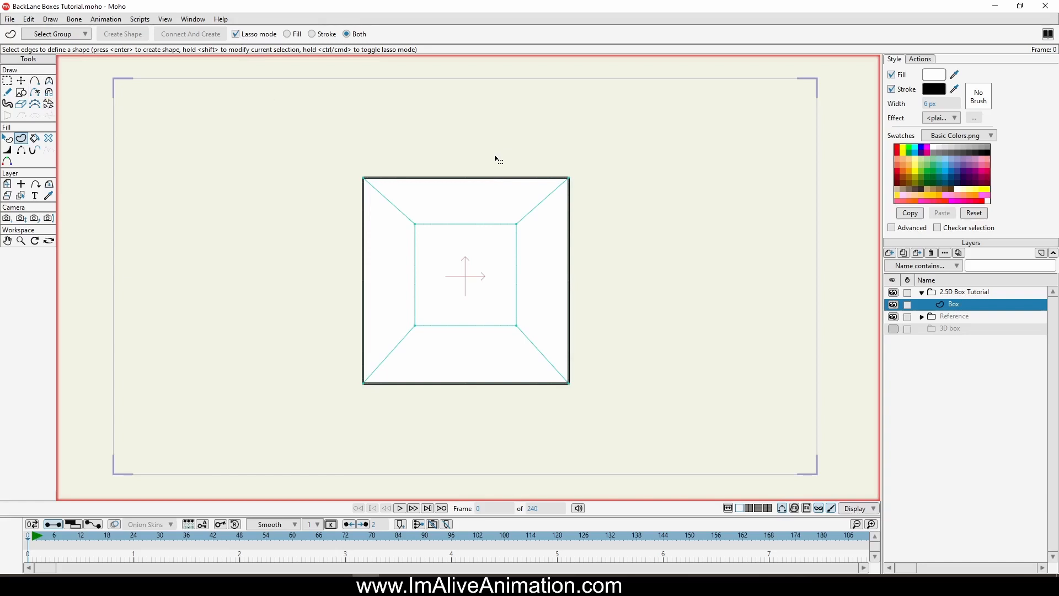
Step: Select the white square shape and toggle its stroke off and back on
{"action": "key", "text": "q"}
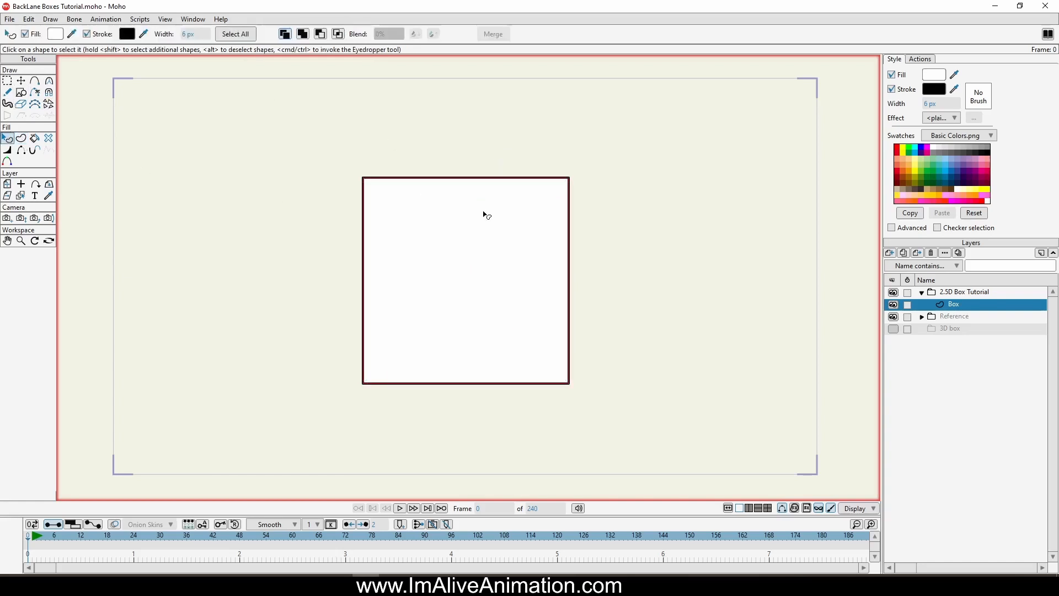
{"action": "left_click", "coordinate": [904, 90]}
{"action": "left_click", "coordinate": [905, 90]}
{"action": "left_click", "coordinate": [908, 94]}
{"action": "left_click", "coordinate": [896, 91]}
Step: Create a shape from the box's upper trapezoid and give it a grey fill
{"action": "left_click", "coordinate": [22, 139]}
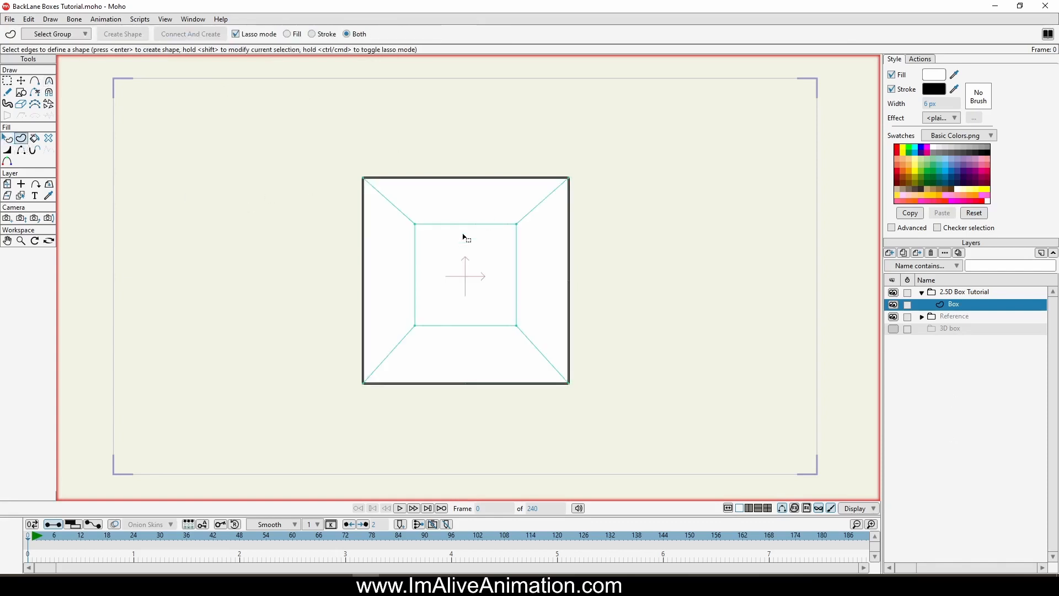
{"action": "mouse_move", "coordinate": [405, 158]}
{"action": "left_mouse_down"}
{"action": "mouse_move", "coordinate": [367, 213]}
{"action": "mouse_move", "coordinate": [646, 196]}
{"action": "left_mouse_up"}
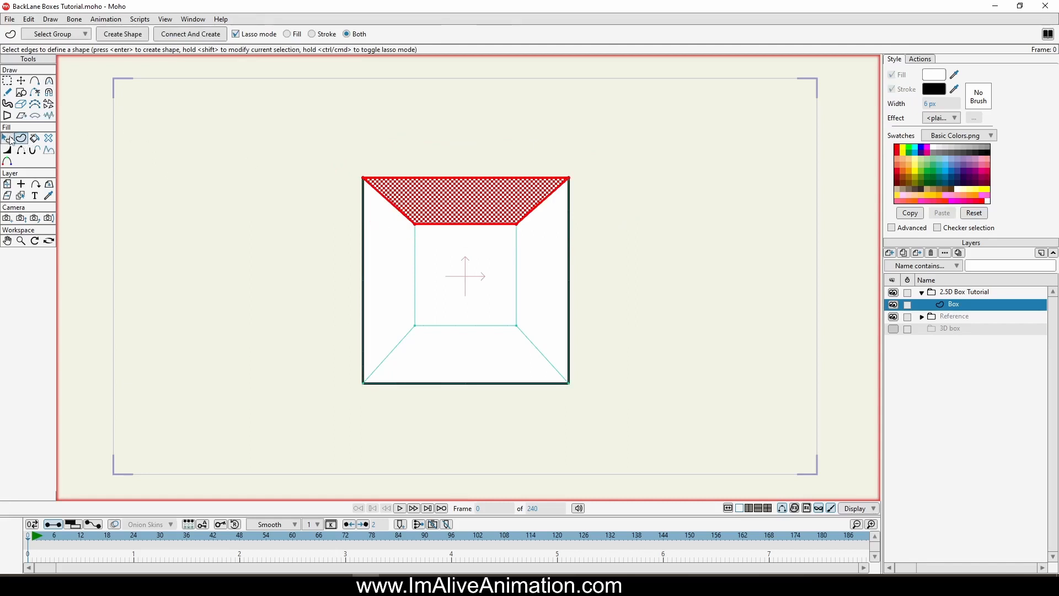
{"action": "left_click", "coordinate": [123, 35]}
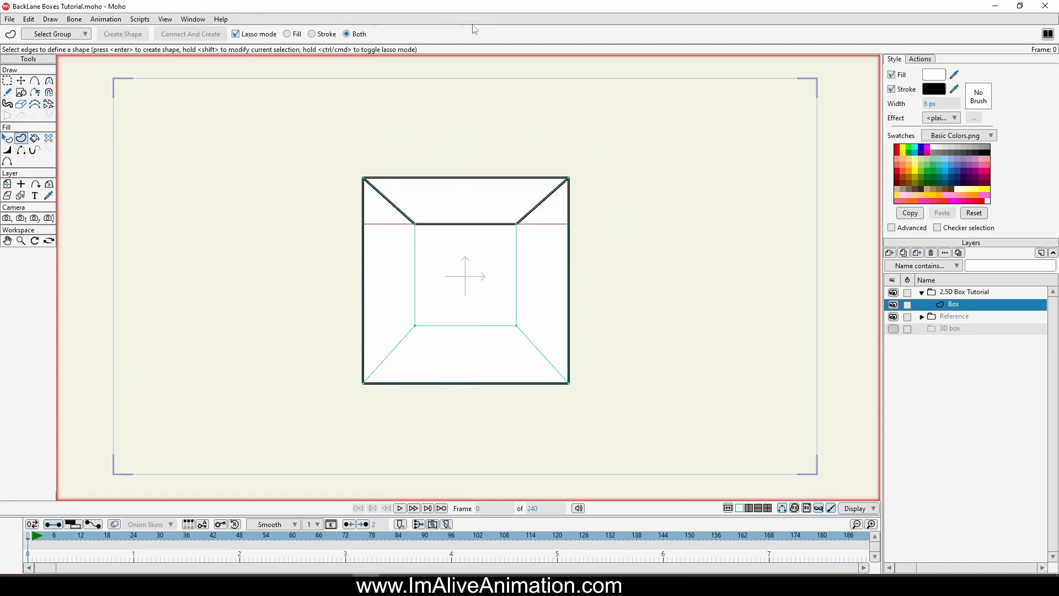
{"action": "left_click", "coordinate": [935, 152]}
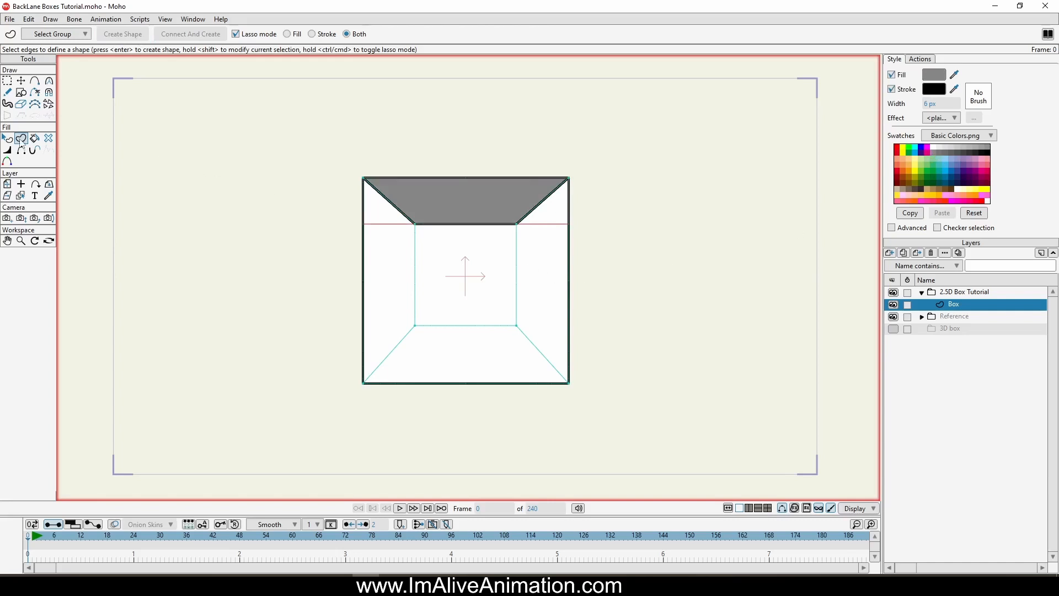
Step: Create shapes for the box's left trapezoid with a pink fill and its lower trapezoid with a purple fill
{"action": "mouse_move", "coordinate": [303, 185]}
{"action": "left_mouse_down"}
{"action": "mouse_move", "coordinate": [426, 194]}
{"action": "mouse_move", "coordinate": [444, 350]}
{"action": "mouse_move", "coordinate": [275, 223]}
{"action": "mouse_move", "coordinate": [304, 183]}
{"action": "left_mouse_up"}
{"action": "left_click", "coordinate": [123, 35]}
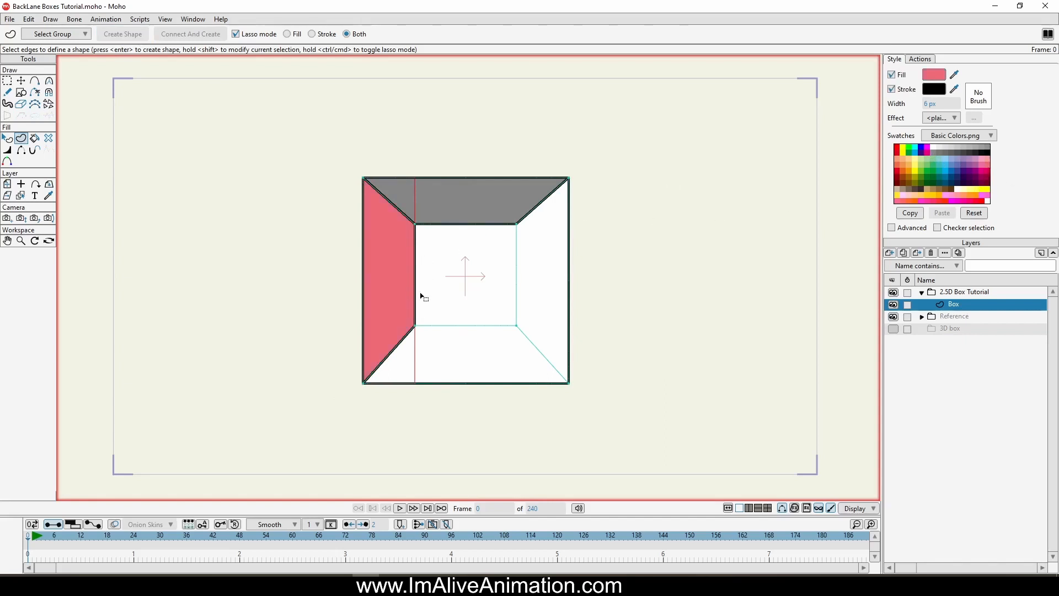
{"action": "mouse_move", "coordinate": [421, 297]}
{"action": "left_mouse_down"}
{"action": "mouse_move", "coordinate": [347, 333]}
{"action": "mouse_move", "coordinate": [690, 357]}
{"action": "mouse_move", "coordinate": [388, 300]}
{"action": "mouse_move", "coordinate": [410, 298]}
{"action": "left_mouse_up"}
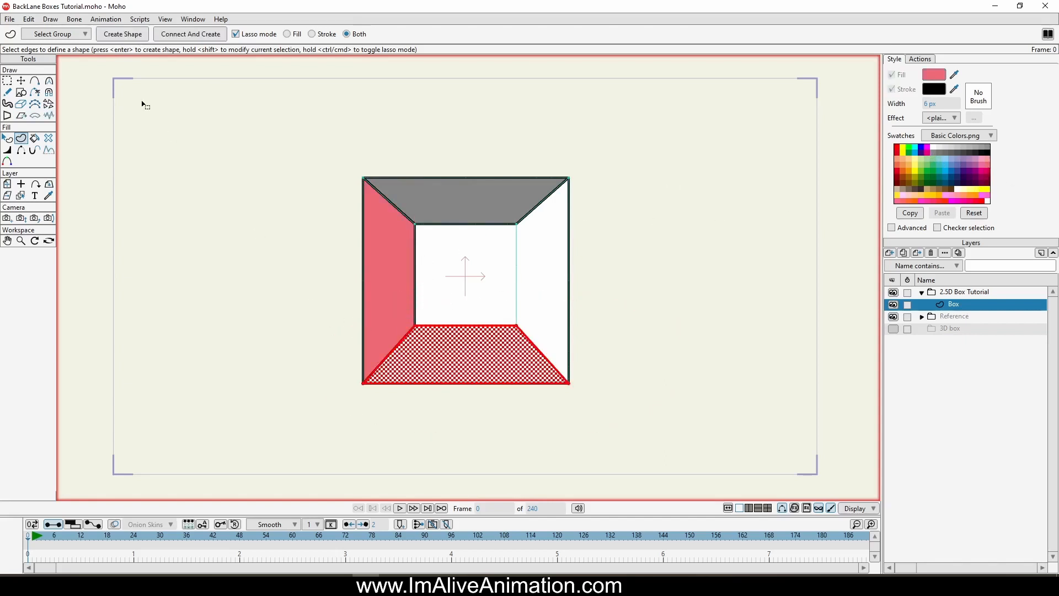
{"action": "left_click", "coordinate": [113, 34]}
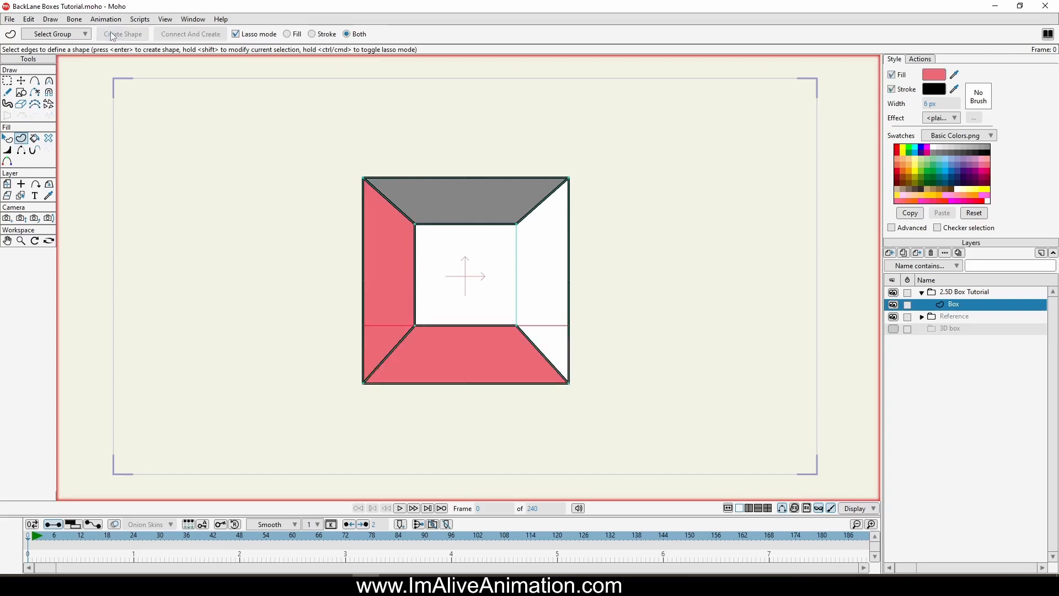
{"action": "left_click", "coordinate": [969, 167]}
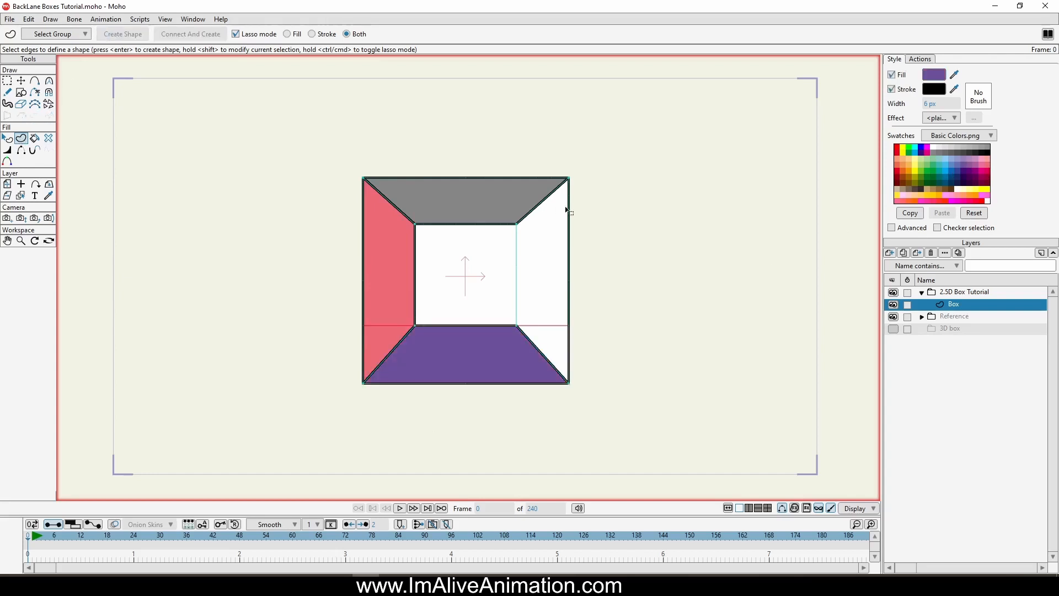
Step: Create a shape from the box's right trapezoid and give it a light blue fill
{"action": "mouse_move", "coordinate": [607, 136]}
{"action": "left_mouse_down"}
{"action": "mouse_move", "coordinate": [485, 227]}
{"action": "mouse_move", "coordinate": [659, 185]}
{"action": "mouse_move", "coordinate": [557, 132]}
{"action": "left_mouse_up"}
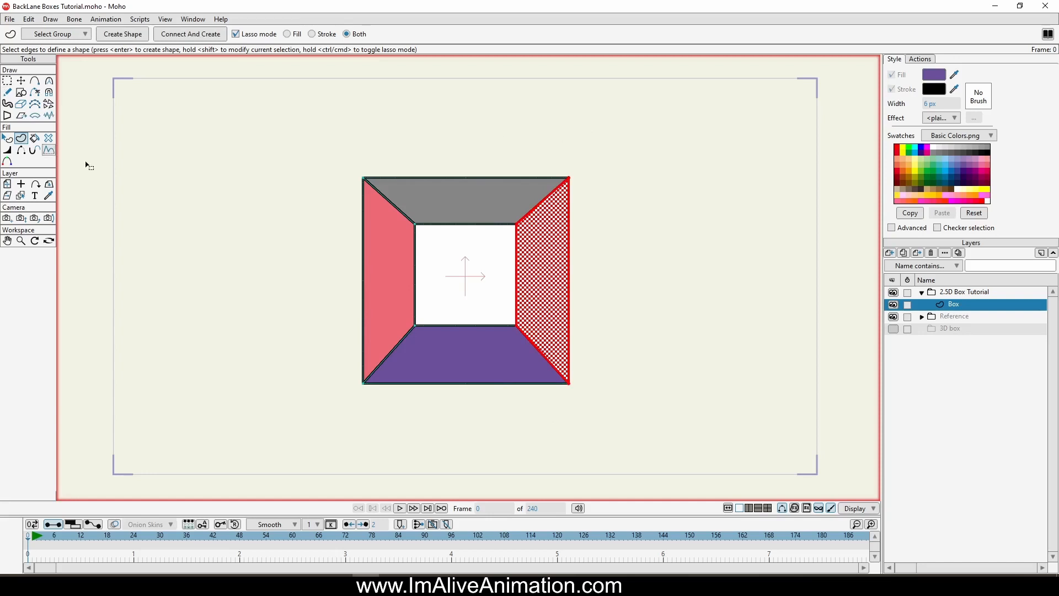
{"action": "left_click", "coordinate": [960, 171]}
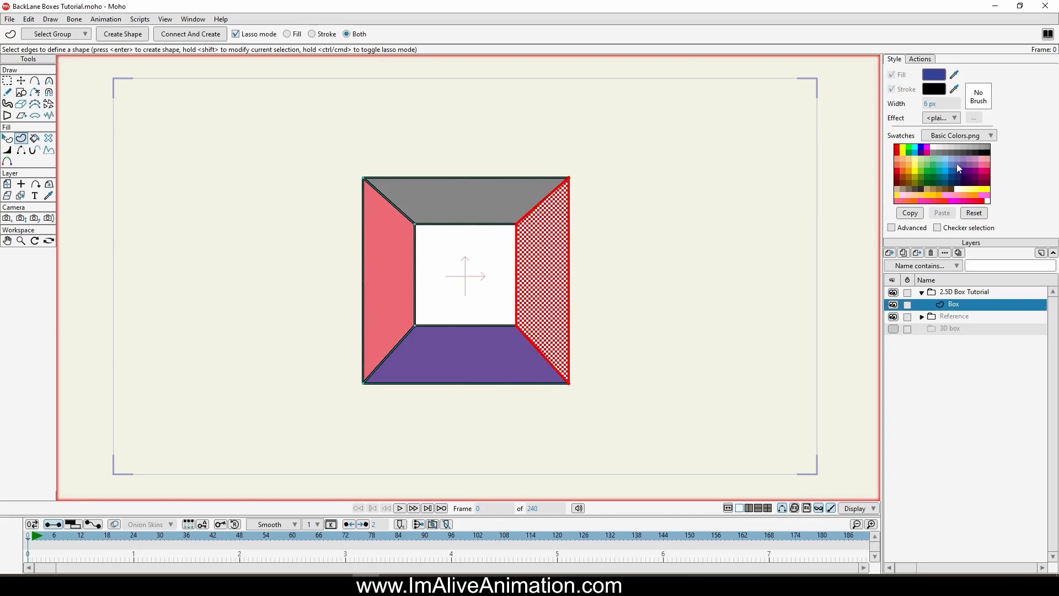
{"action": "left_click", "coordinate": [135, 35]}
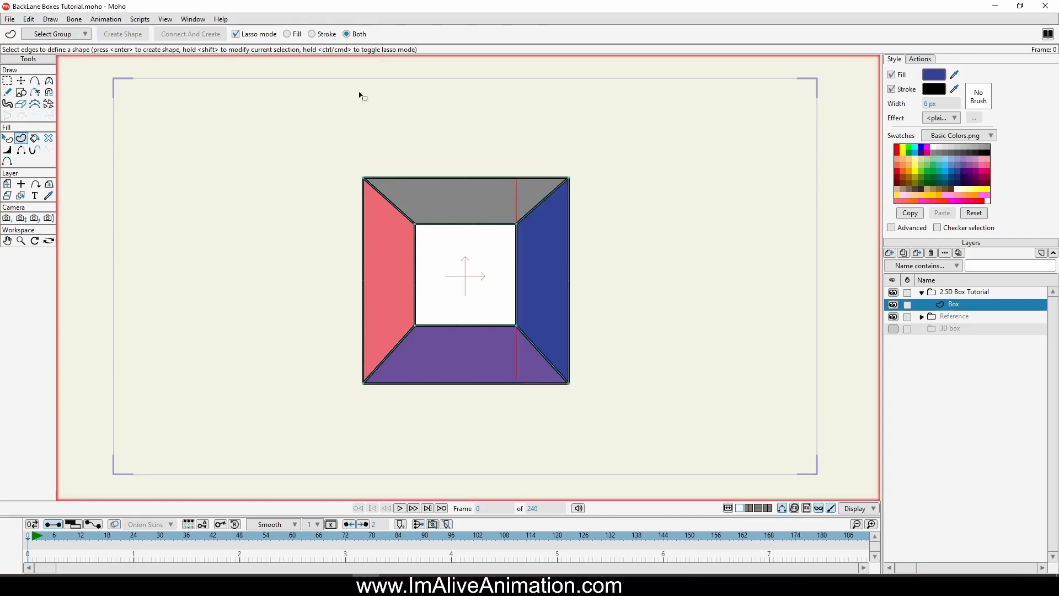
{"action": "left_click", "coordinate": [946, 172]}
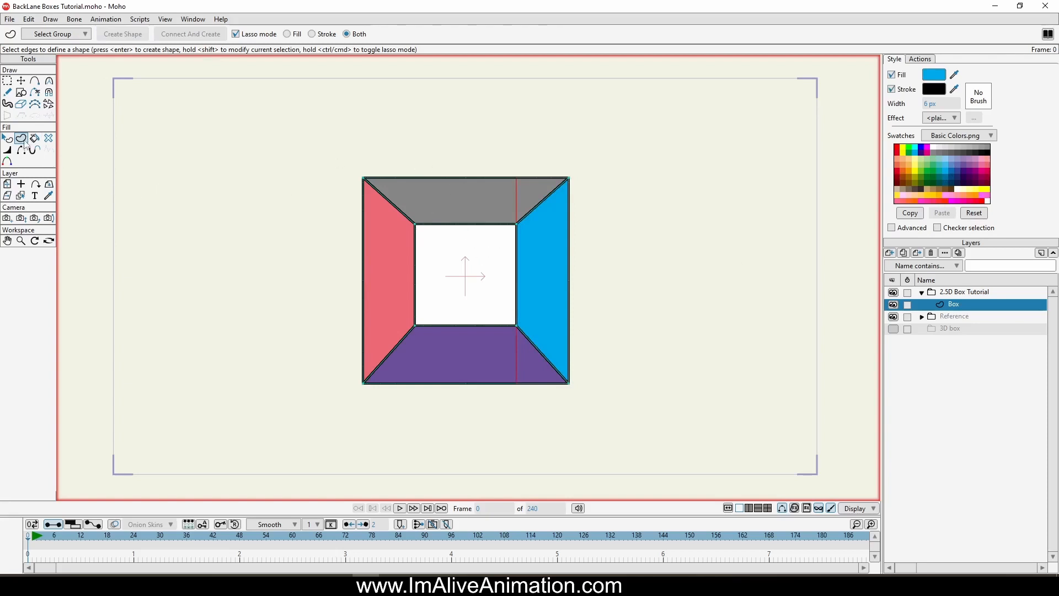
Step: Create a shape from the inner square and give it a green fill
{"action": "mouse_move", "coordinate": [545, 235]}
{"action": "left_mouse_down"}
{"action": "mouse_move", "coordinate": [521, 210]}
{"action": "mouse_move", "coordinate": [378, 265]}
{"action": "mouse_move", "coordinate": [472, 353]}
{"action": "mouse_move", "coordinate": [549, 221]}
{"action": "left_mouse_up"}
{"action": "left_click", "coordinate": [124, 34]}
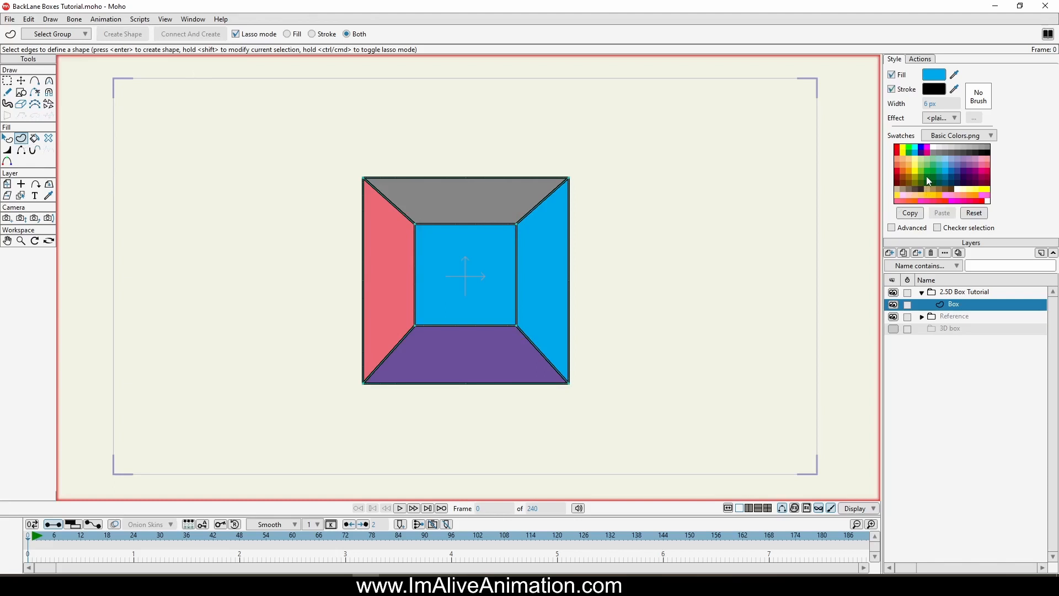
{"action": "left_click", "coordinate": [912, 175]}
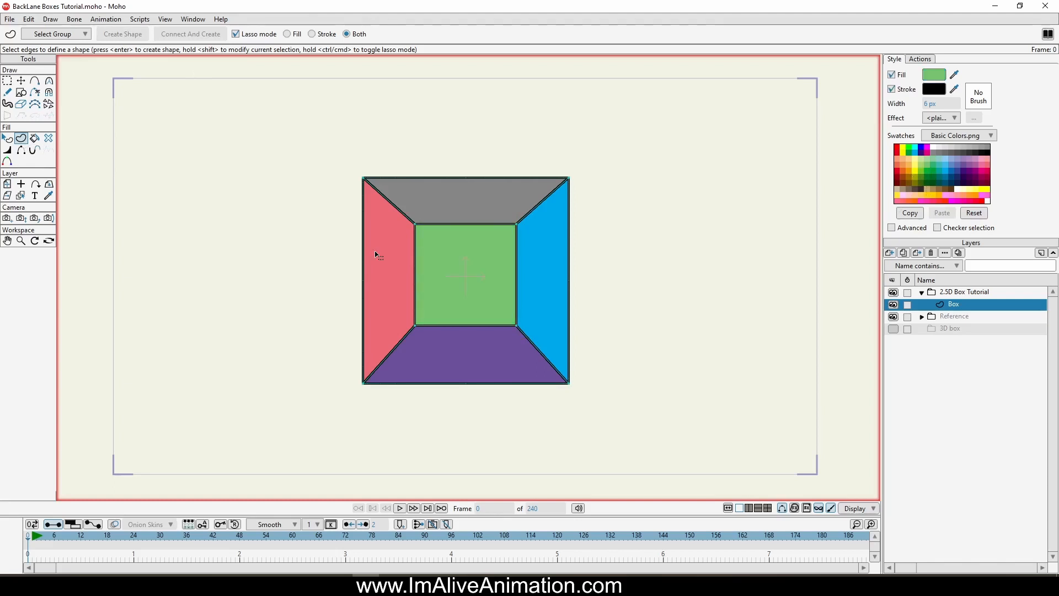
{"action": "left_click", "coordinate": [22, 82]}
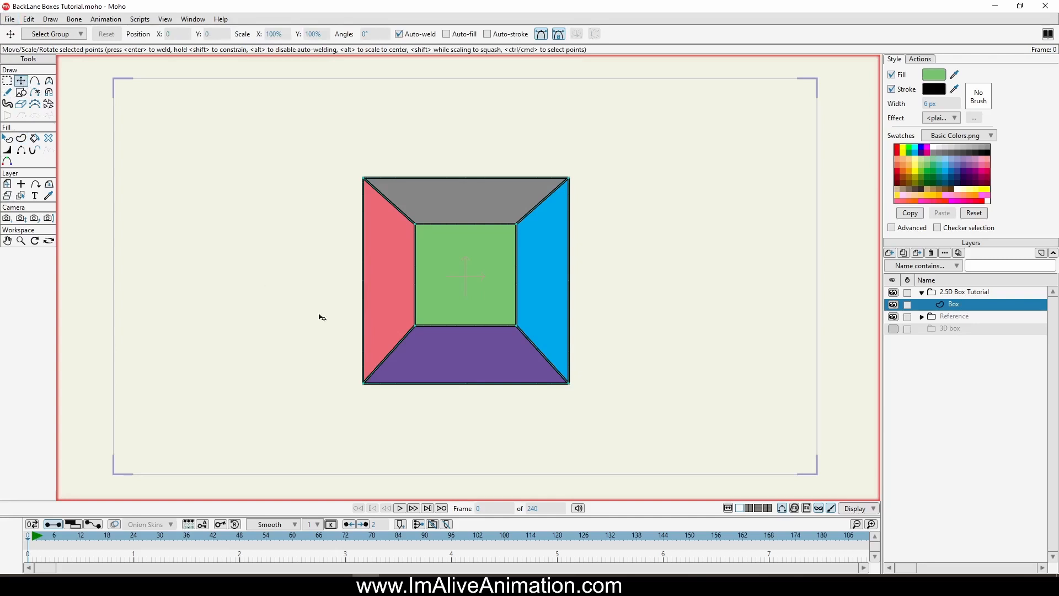
Step: Move the outer square's four corner points in behind the green square to form a box showing its front, top and right faces
{"action": "left_click_drag", "start_coordinate": [363, 382], "coordinate": [411, 325]}
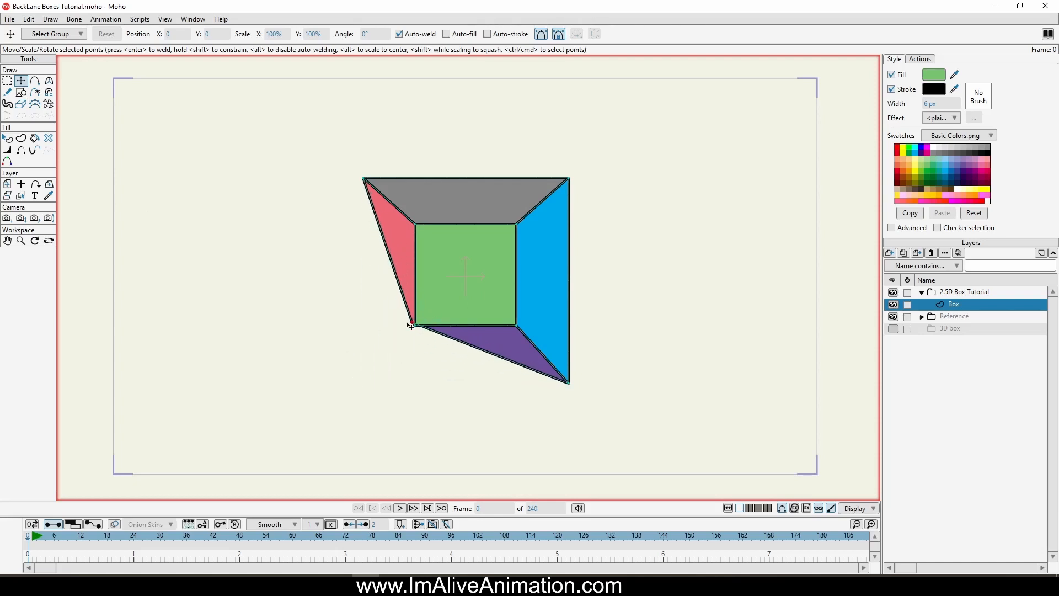
{"action": "left_click_drag", "start_coordinate": [569, 383], "coordinate": [549, 320]}
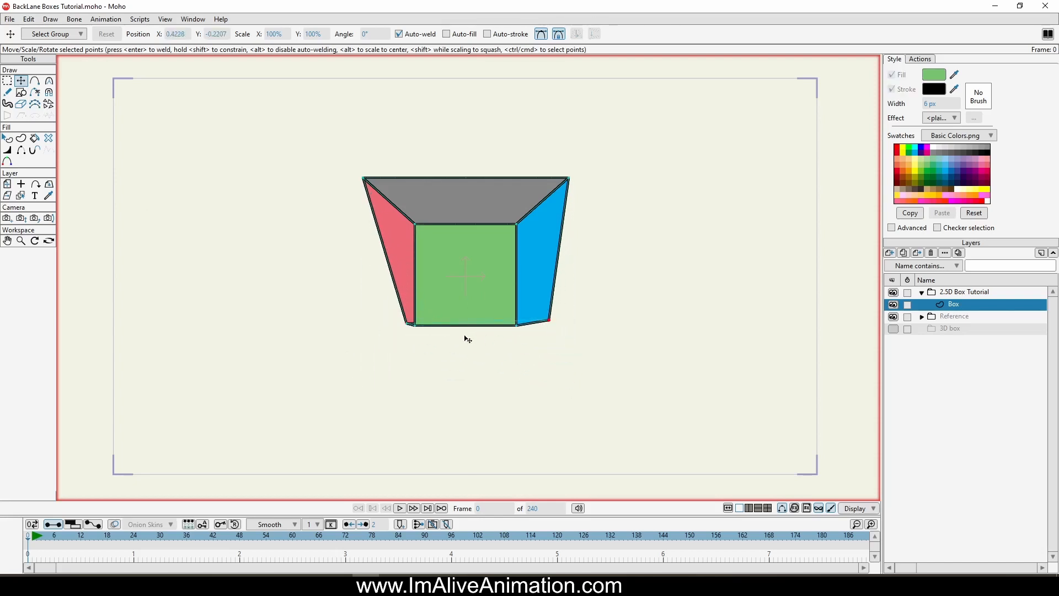
{"action": "left_click_drag", "start_coordinate": [364, 178], "coordinate": [448, 213]}
{"action": "left_click_drag", "start_coordinate": [568, 179], "coordinate": [537, 208]}
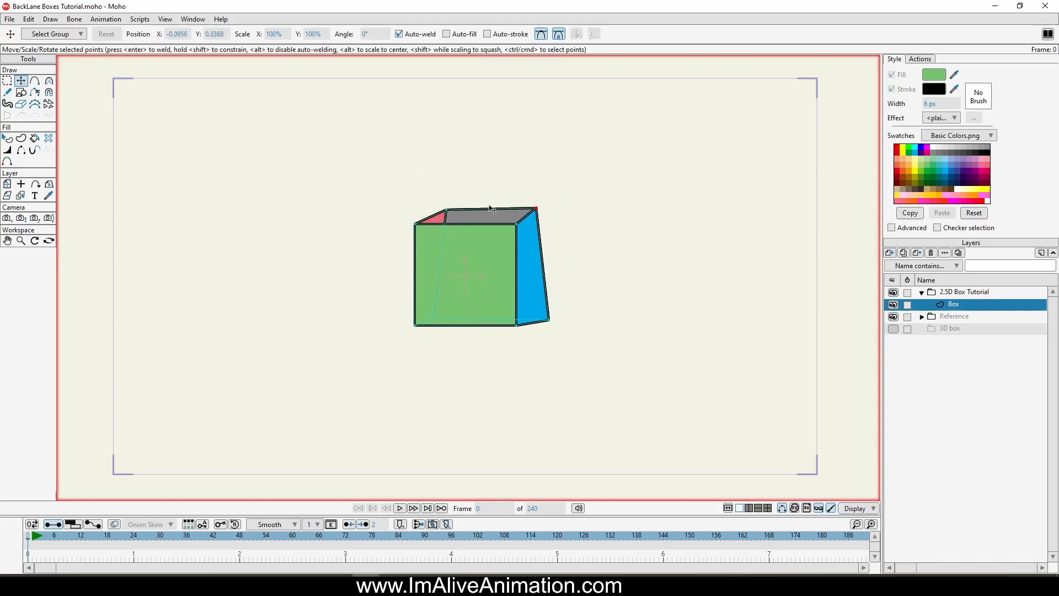
{"action": "left_click_drag", "start_coordinate": [448, 211], "coordinate": [446, 210]}
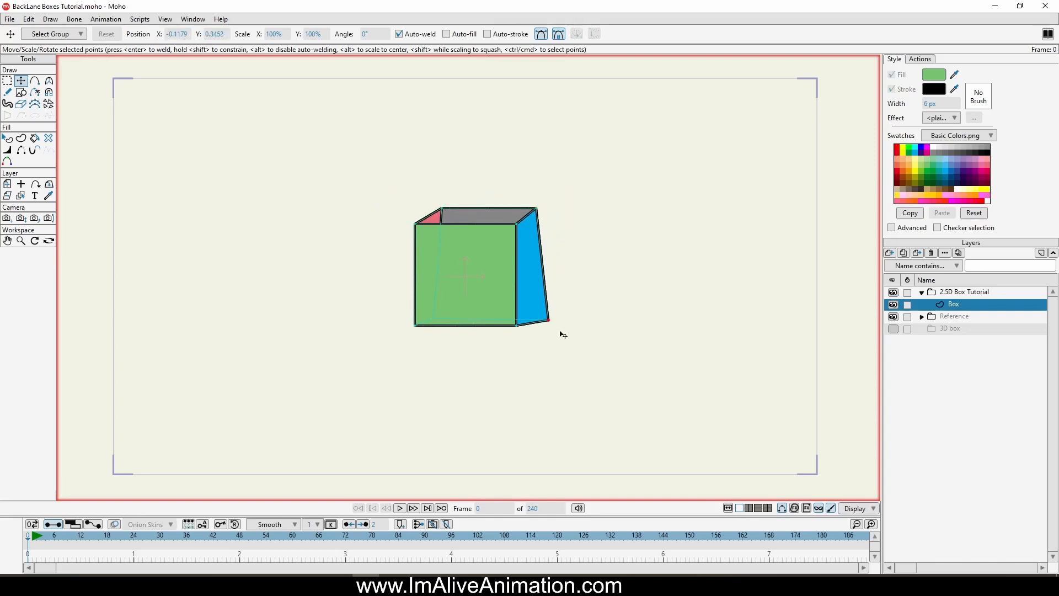
{"action": "left_click_drag", "start_coordinate": [549, 320], "coordinate": [534, 314]}
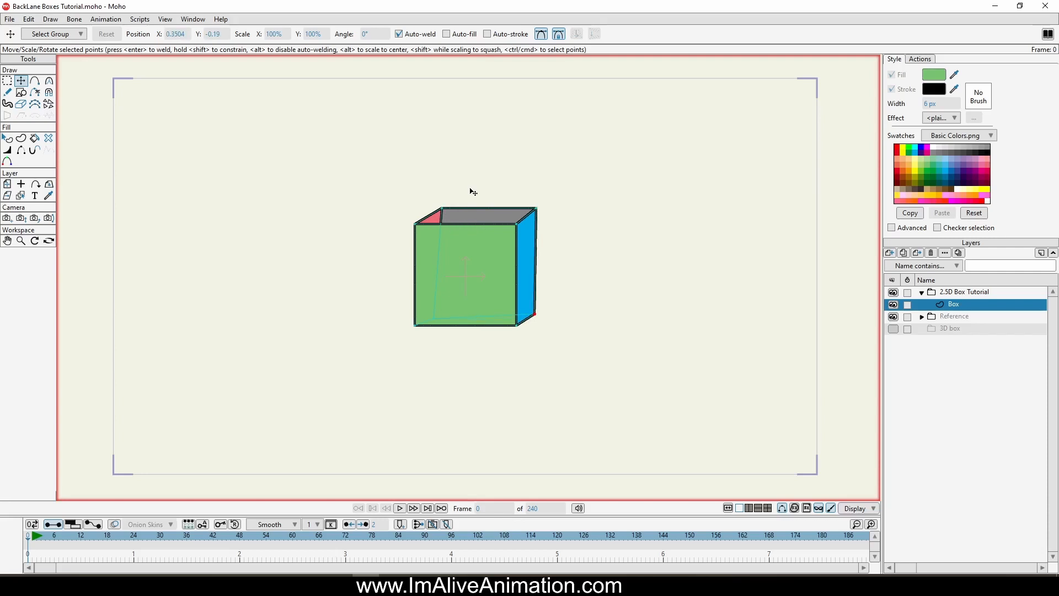
Step: Fix the shape order so the grey top face covers the upper part of the pink left face
{"action": "left_click", "coordinate": [8, 139]}
{"action": "left_click", "coordinate": [437, 220]}
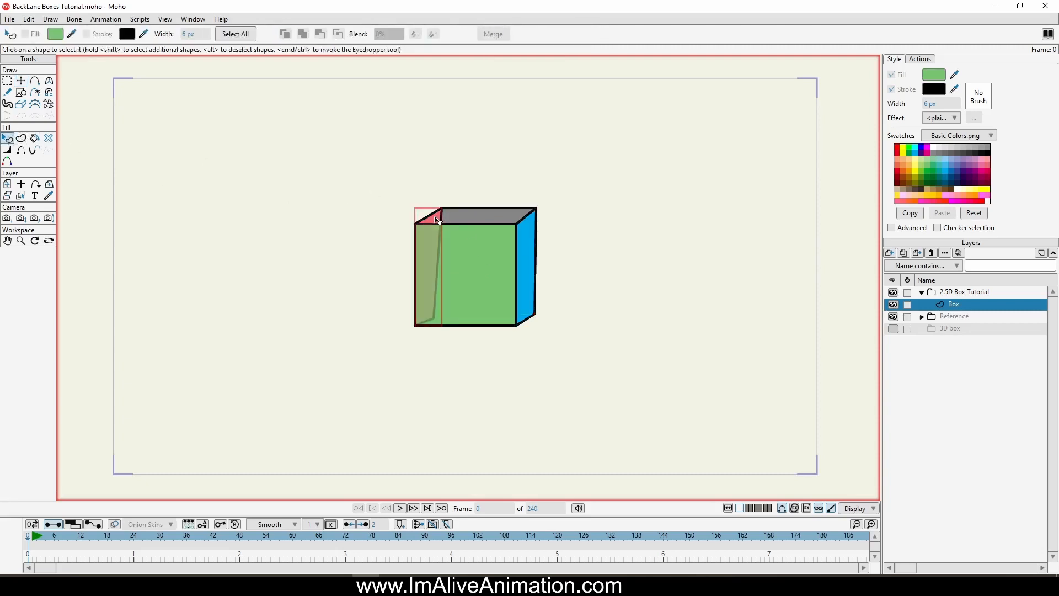
{"action": "left_click", "coordinate": [474, 219]}
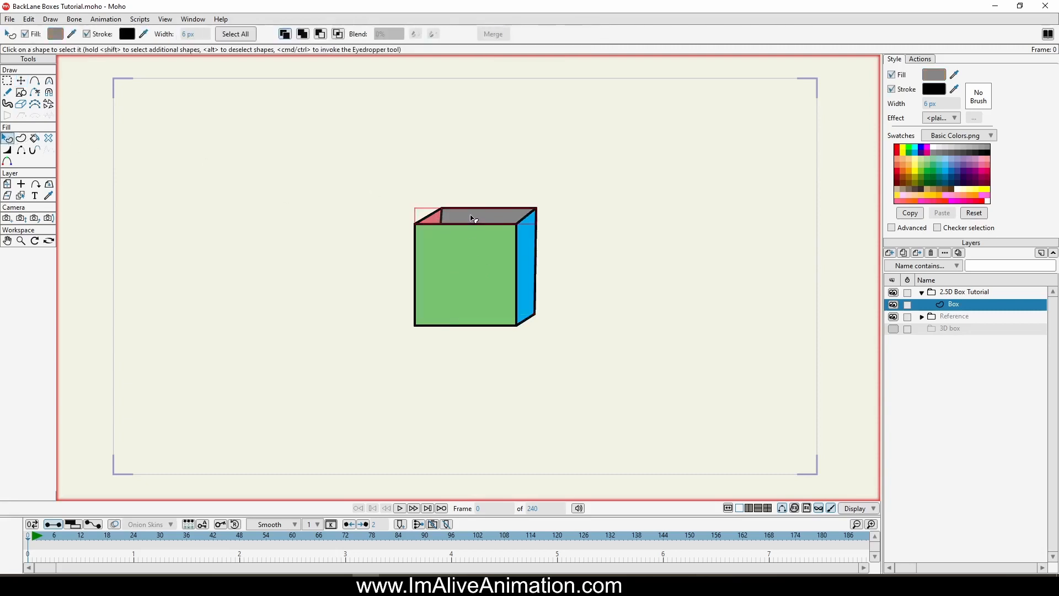
{"action": "left_click", "coordinate": [437, 221]}
{"action": "left_click", "coordinate": [468, 217]}
{"action": "key", "text": "shift+Down"}
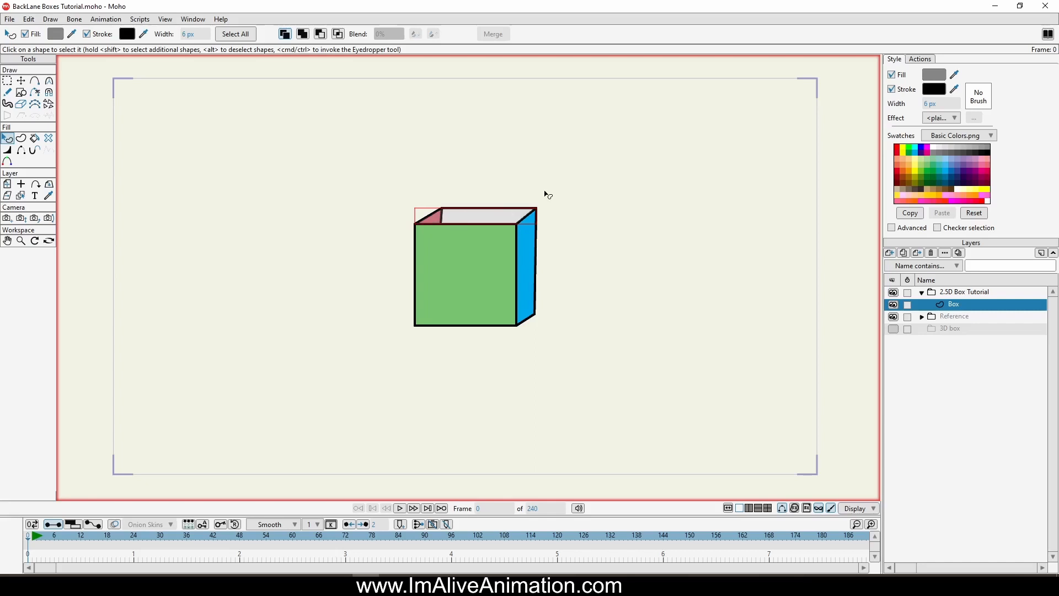
{"action": "left_click", "coordinate": [561, 183]}
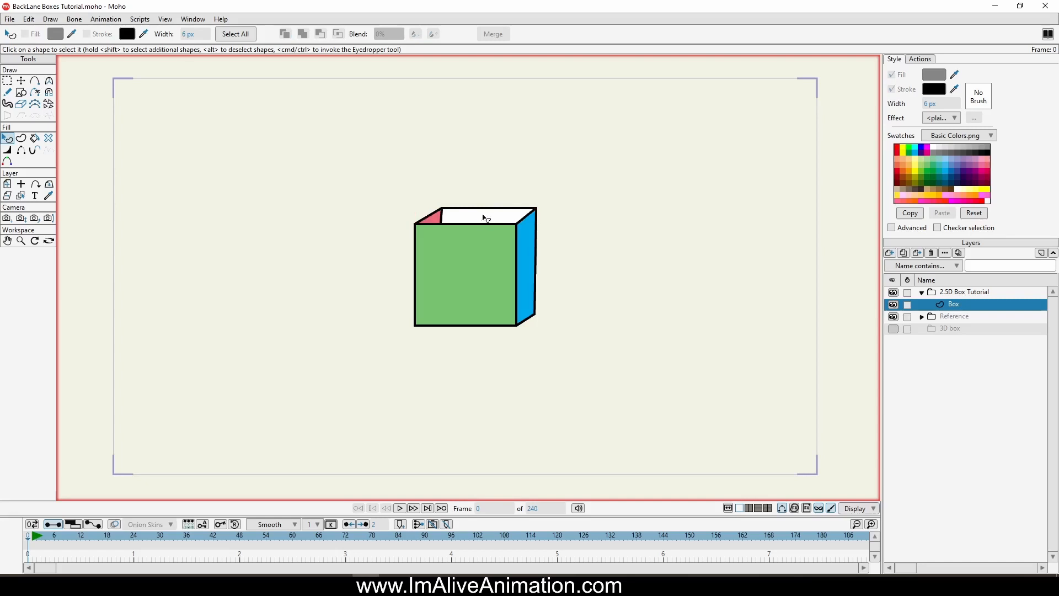
{"action": "key", "text": "ctrl+z"}
{"action": "left_click", "coordinate": [515, 176]}
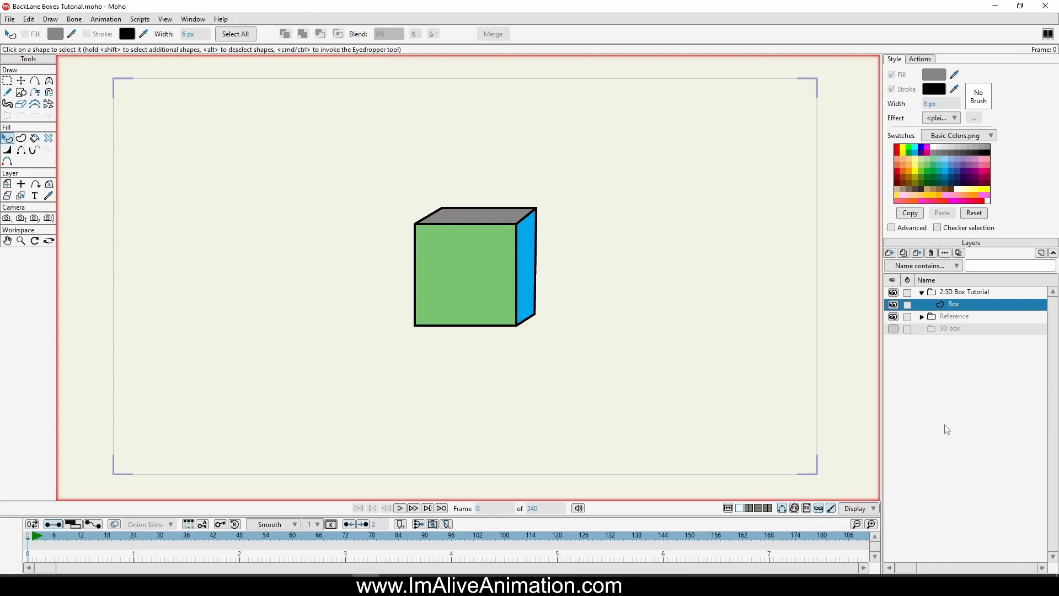
Step: Move the green face's two left points inward, and the two rear-left points outward to expose the pink side face
{"action": "left_click", "coordinate": [7, 80]}
{"action": "left_click_drag", "start_coordinate": [435, 382], "coordinate": [433, 365]}
{"action": "left_click", "coordinate": [21, 80]}
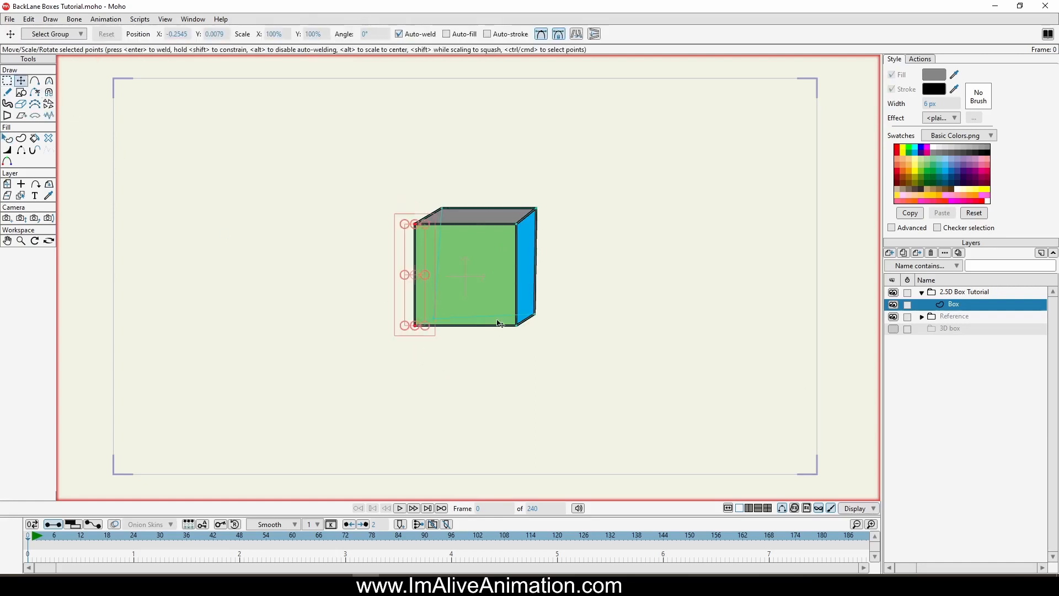
{"action": "left_click_drag", "start_coordinate": [456, 286], "coordinate": [489, 284]}
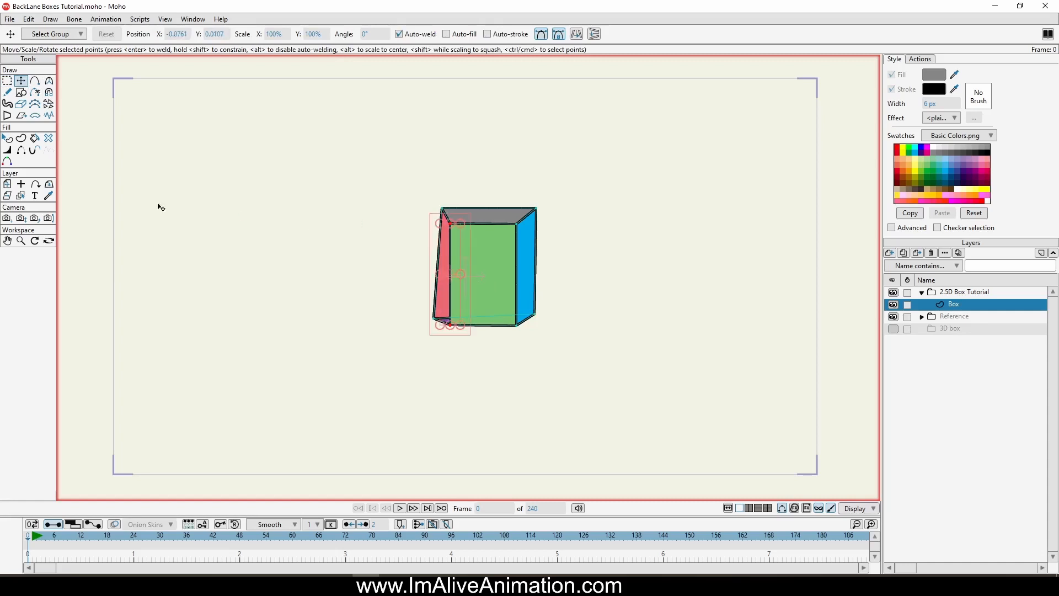
{"action": "left_click", "coordinate": [7, 80]}
{"action": "mouse_move", "coordinate": [177, 137]}
{"action": "left_mouse_down"}
{"action": "mouse_move", "coordinate": [352, 131]}
{"action": "mouse_move", "coordinate": [445, 191]}
{"action": "mouse_move", "coordinate": [449, 215]}
{"action": "mouse_move", "coordinate": [432, 249]}
{"action": "mouse_move", "coordinate": [440, 330]}
{"action": "mouse_move", "coordinate": [290, 177]}
{"action": "mouse_move", "coordinate": [179, 110]}
{"action": "left_mouse_up"}
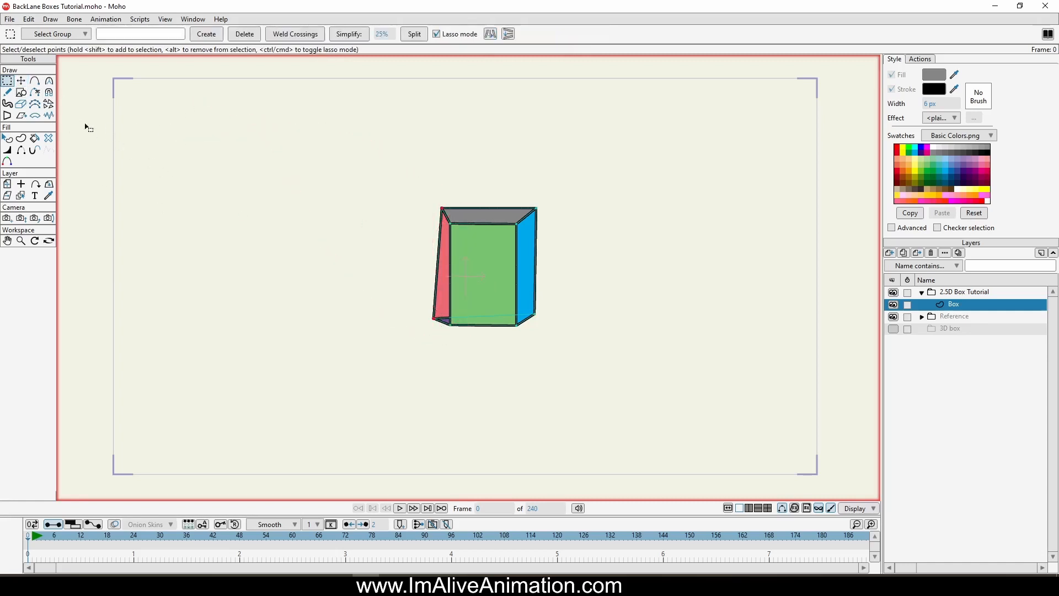
{"action": "left_click", "coordinate": [21, 81]}
{"action": "left_click_drag", "start_coordinate": [306, 253], "coordinate": [276, 253]}
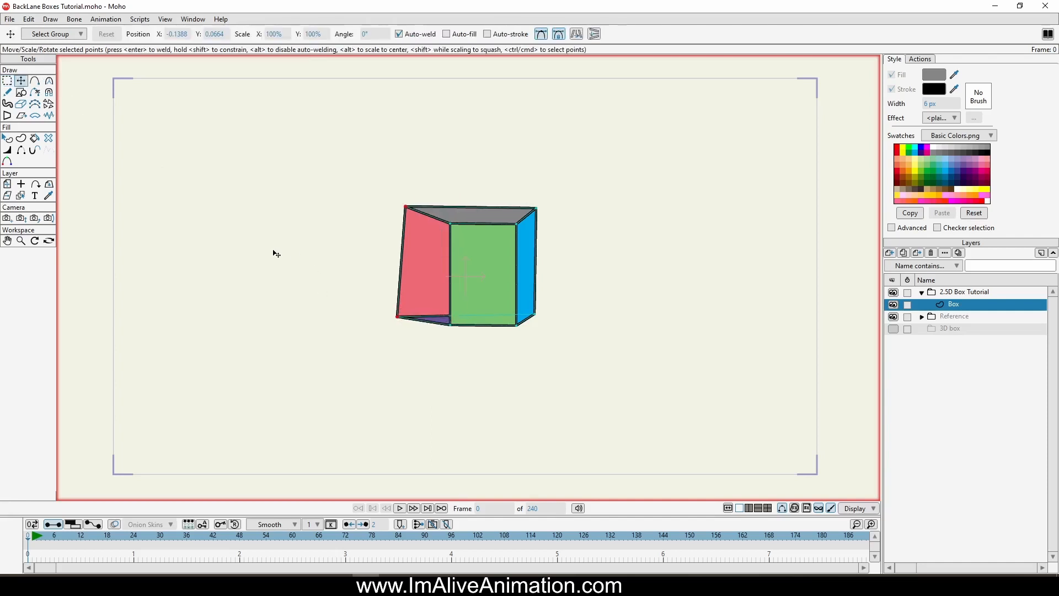
Step: Adjust the pink face's outer upper and lower corner points to straighten its left edge
{"action": "scroll", "coordinate": [365, 254], "scroll_direction": "up", "scroll_amount": 3}
{"action": "left_click_drag", "start_coordinate": [435, 172], "coordinate": [435, 178]}
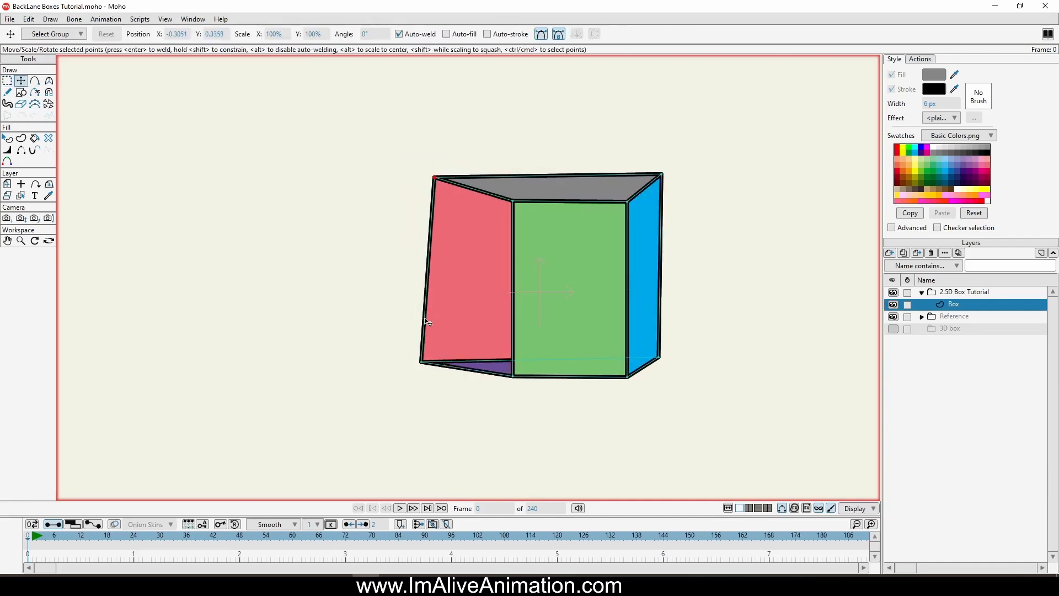
{"action": "left_click_drag", "start_coordinate": [423, 356], "coordinate": [440, 342]}
{"action": "left_click_drag", "start_coordinate": [442, 185], "coordinate": [442, 192]}
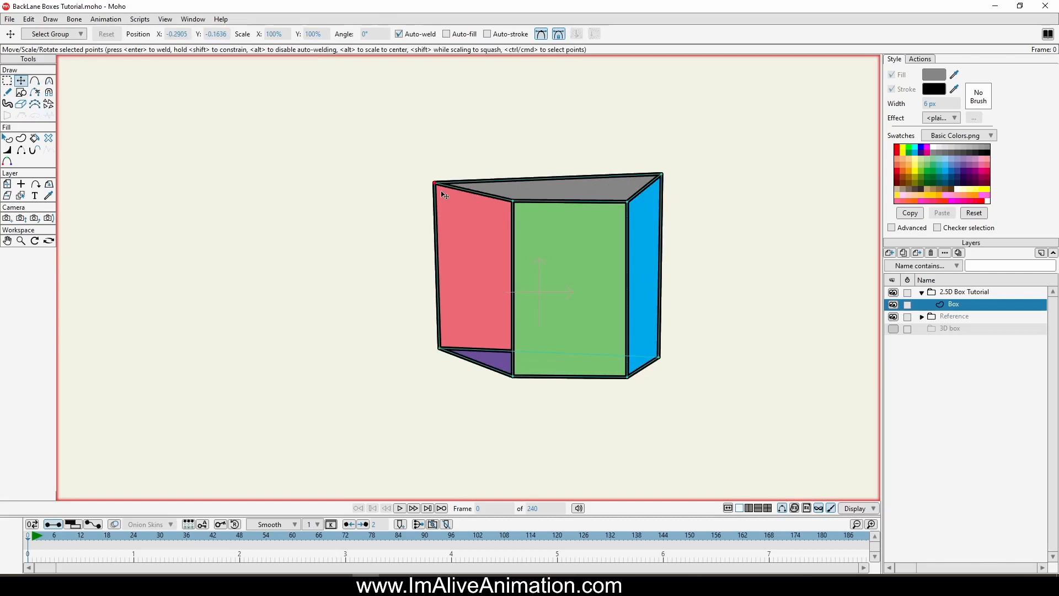
Step: Reposition the grey top face's rear, right and front corner points into a diamond suited to a three-quarter view
{"action": "left_click_drag", "start_coordinate": [662, 174], "coordinate": [573, 175]}
{"action": "left_click_drag", "start_coordinate": [627, 202], "coordinate": [642, 191]}
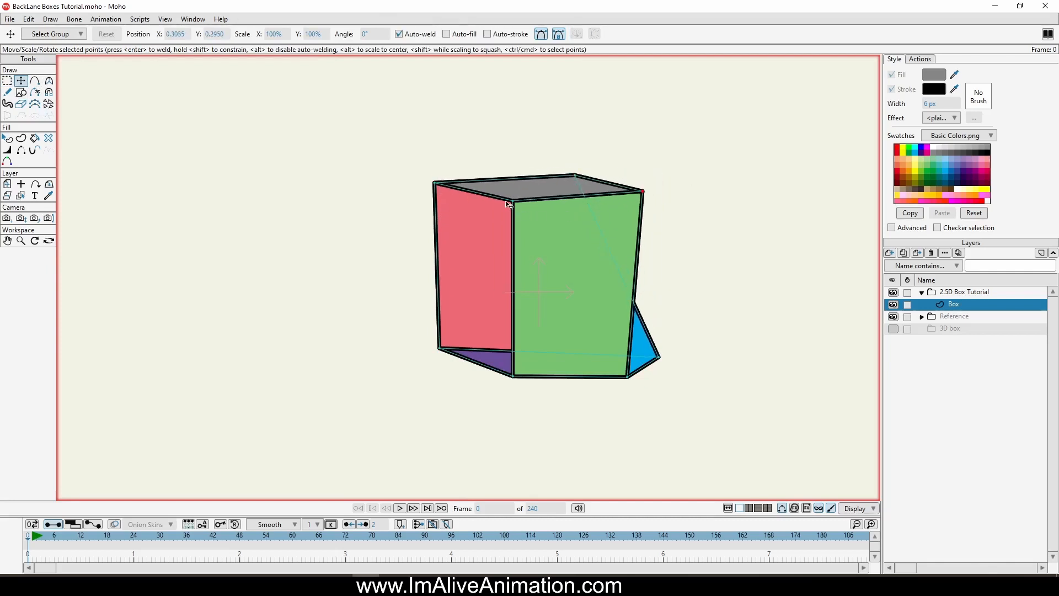
{"action": "left_click_drag", "start_coordinate": [508, 205], "coordinate": [555, 203]}
{"action": "left_click_drag", "start_coordinate": [643, 191], "coordinate": [655, 188]}
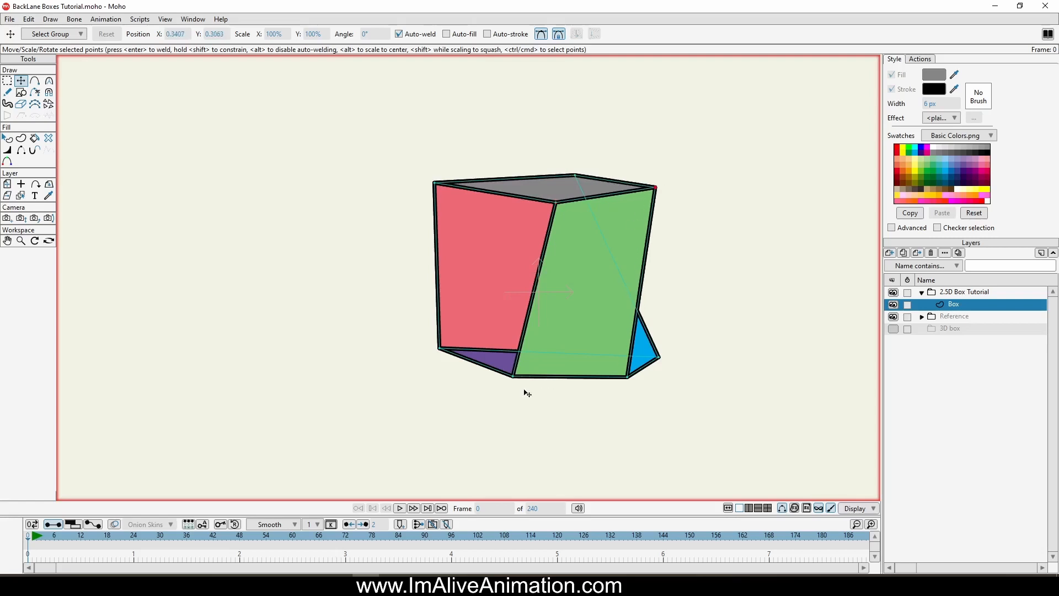
Step: Move the box's lower corner points to match the turned top, tucking the rear one behind the green face, and adjust the front edge
{"action": "left_click_drag", "start_coordinate": [514, 377], "coordinate": [550, 382]}
{"action": "left_click_drag", "start_coordinate": [660, 358], "coordinate": [583, 349]}
{"action": "left_click_drag", "start_coordinate": [550, 381], "coordinate": [553, 384]}
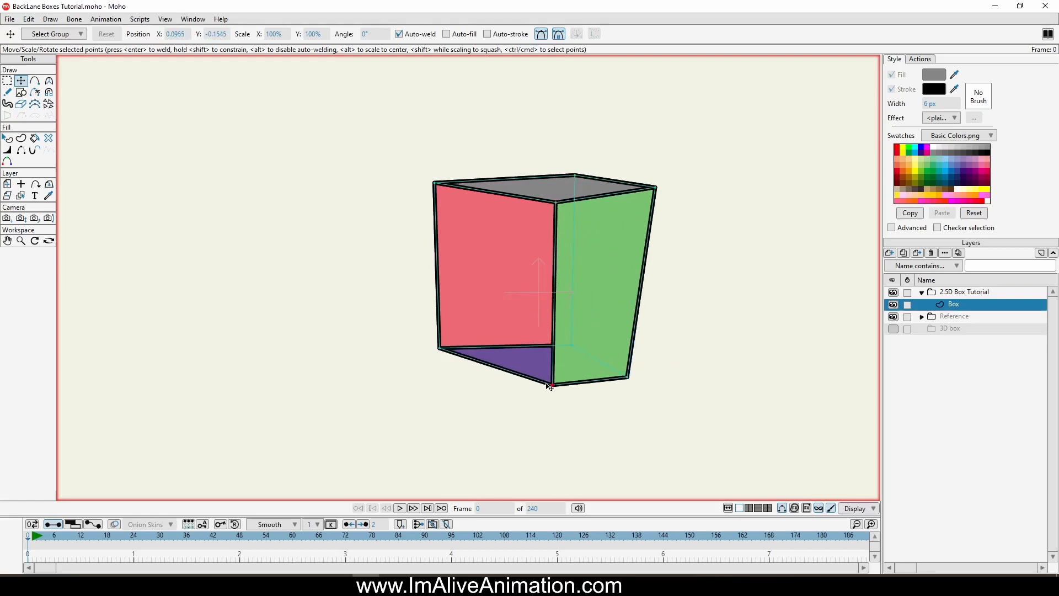
{"action": "left_click_drag", "start_coordinate": [628, 378], "coordinate": [667, 370]}
{"action": "left_click_drag", "start_coordinate": [556, 202], "coordinate": [546, 203]}
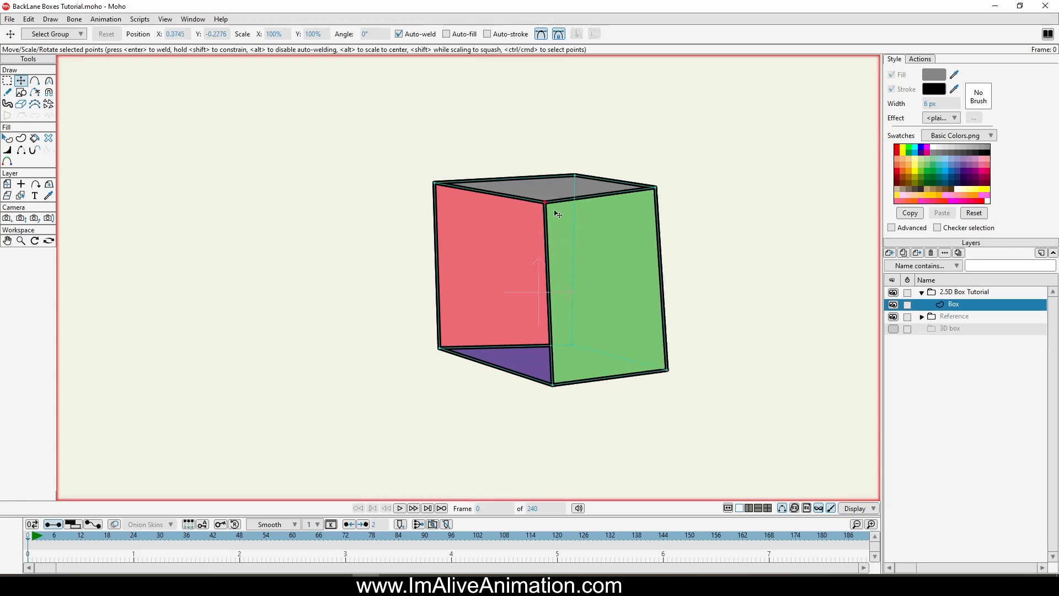
{"action": "left_click_drag", "start_coordinate": [568, 385], "coordinate": [546, 383]}
Step: Raise the pink side face in front of the purple bottom face
{"action": "left_click", "coordinate": [7, 138]}
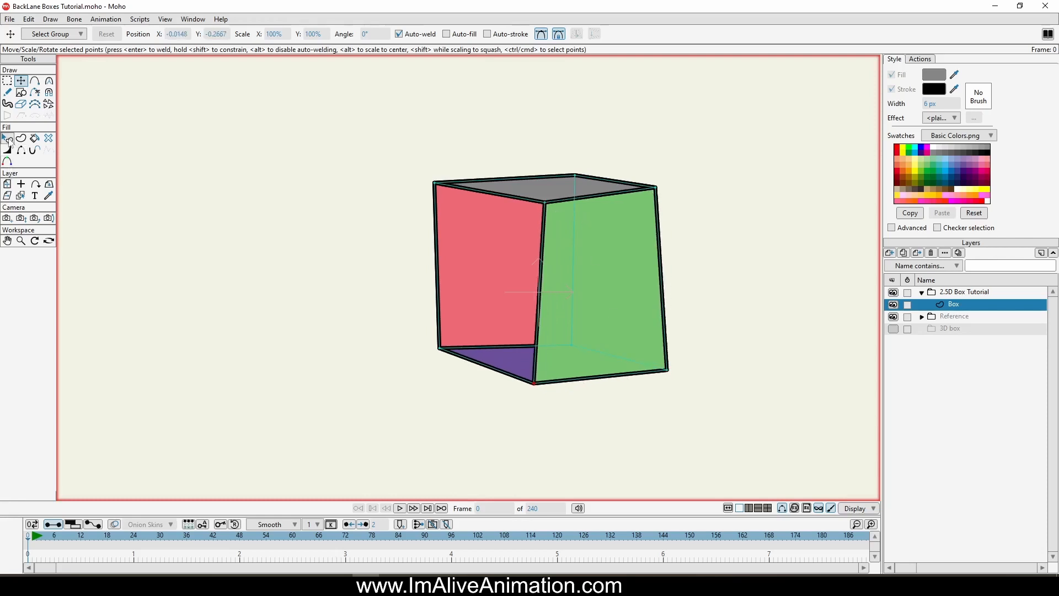
{"action": "left_click", "coordinate": [504, 270]}
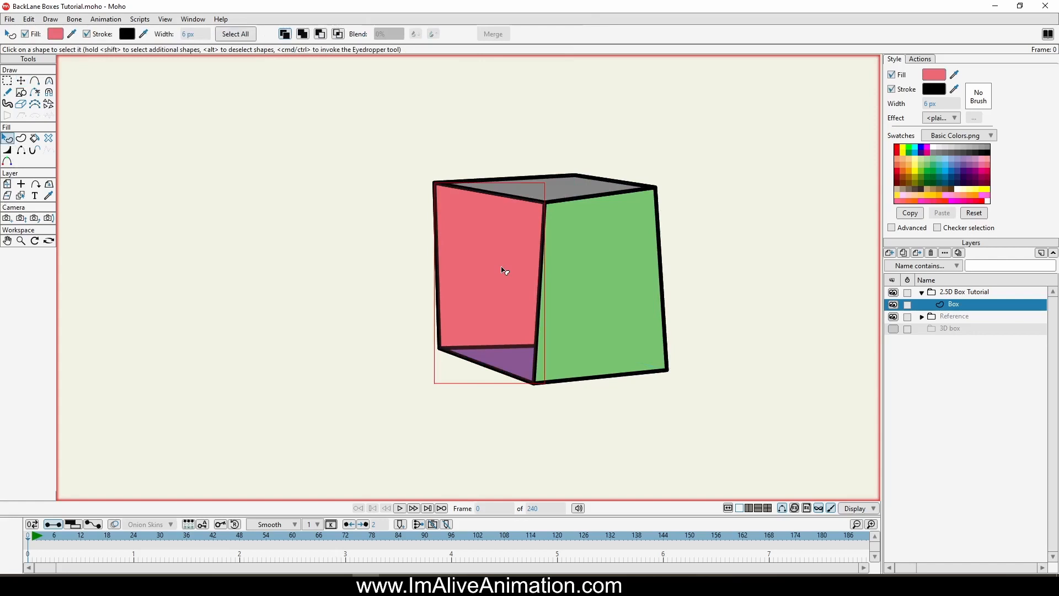
{"action": "key", "text": "Up"}
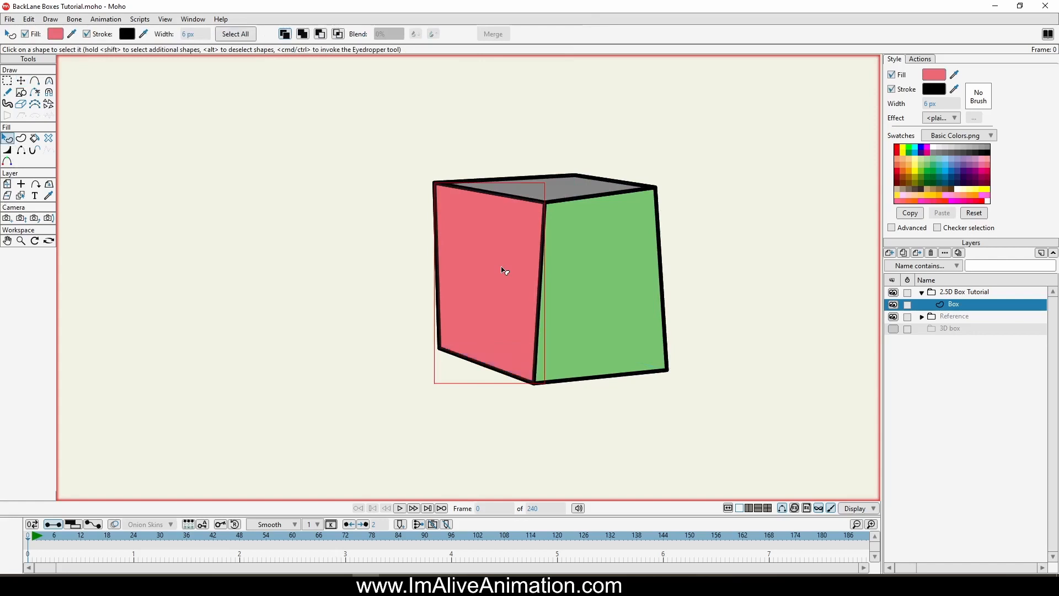
Step: Fine-tune the front, right and rear corner points so the box has upright vertical edges in three-quarter view
{"action": "left_click", "coordinate": [20, 81]}
{"action": "left_click_drag", "start_coordinate": [658, 190], "coordinate": [663, 195]}
{"action": "left_click_drag", "start_coordinate": [545, 199], "coordinate": [544, 199]}
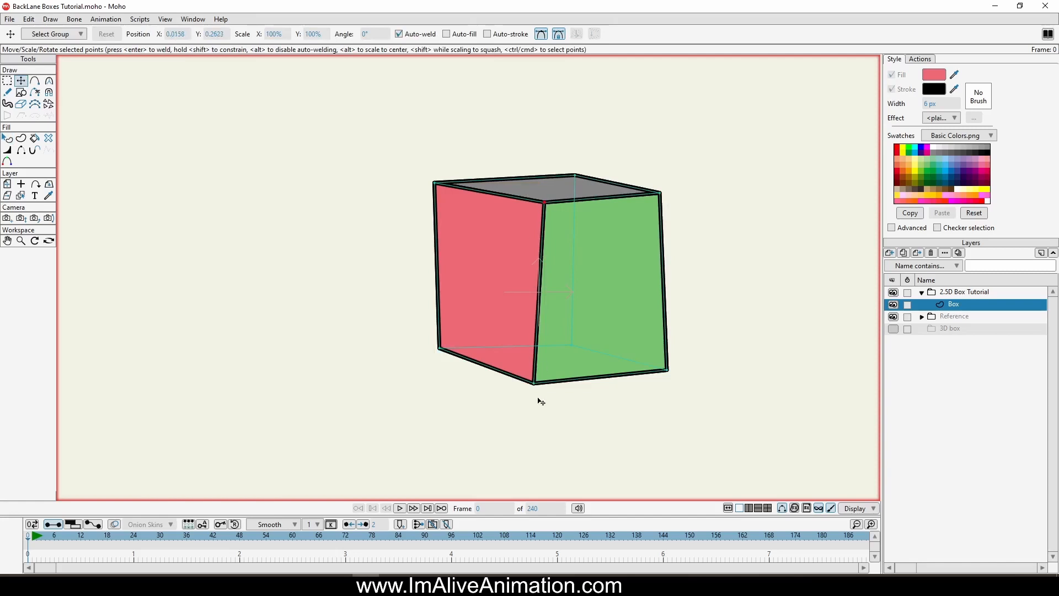
{"action": "left_click_drag", "start_coordinate": [538, 388], "coordinate": [545, 382]}
{"action": "left_click_drag", "start_coordinate": [679, 386], "coordinate": [678, 376]}
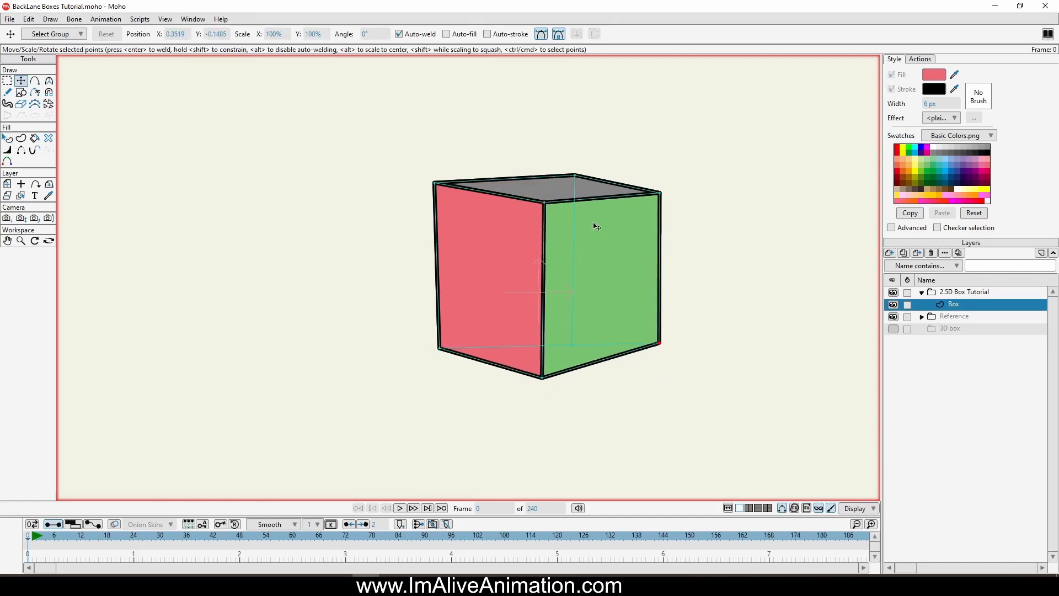
{"action": "mouse_move", "coordinate": [575, 174]}
{"action": "left_mouse_down"}
{"action": "mouse_move", "coordinate": [551, 171]}
{"action": "mouse_move", "coordinate": [563, 170]}
{"action": "left_mouse_up"}
{"action": "scroll", "coordinate": [680, 291], "scroll_direction": "down", "scroll_amount": 3}
{"action": "left_click_drag", "start_coordinate": [683, 292], "coordinate": [597, 289]}
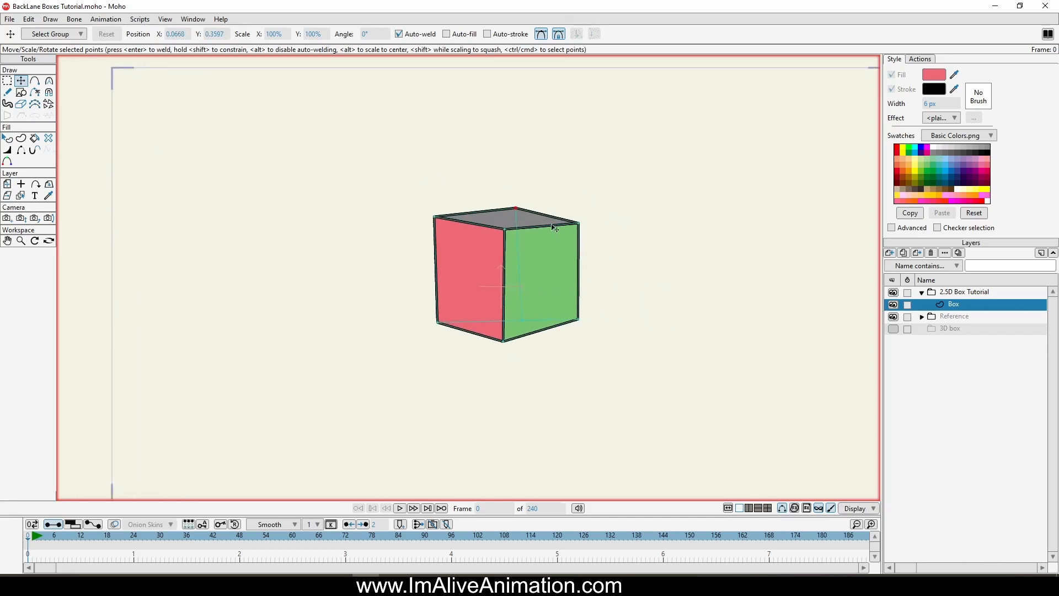
{"action": "left_click_drag", "start_coordinate": [578, 223], "coordinate": [578, 221]}
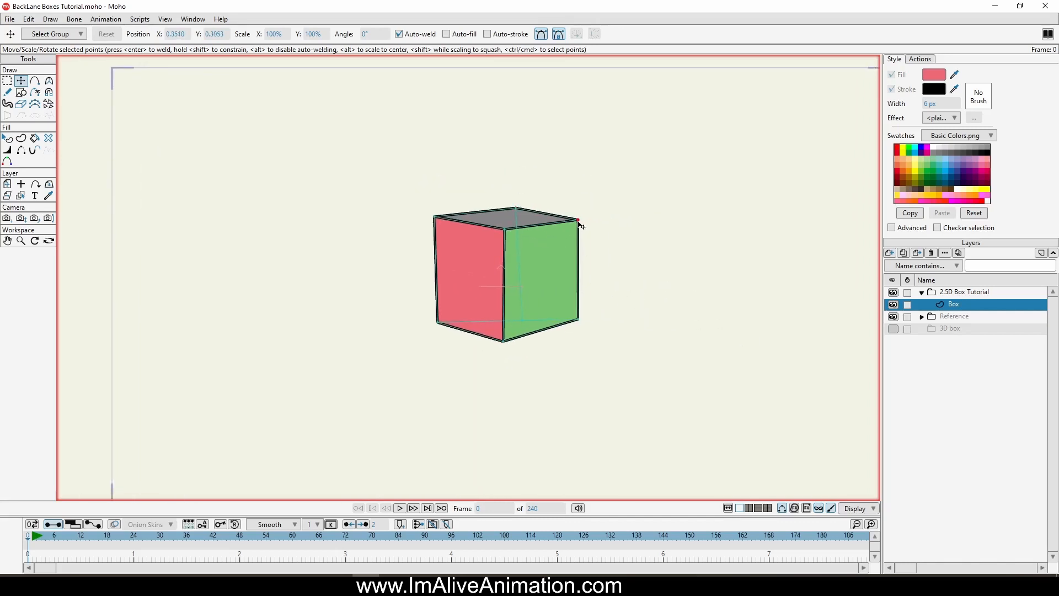
Step: Convert the 2.5D Box Tutorial group layer to a bone layer and add a short upright bone above the box
{"action": "left_click", "coordinate": [977, 293]}
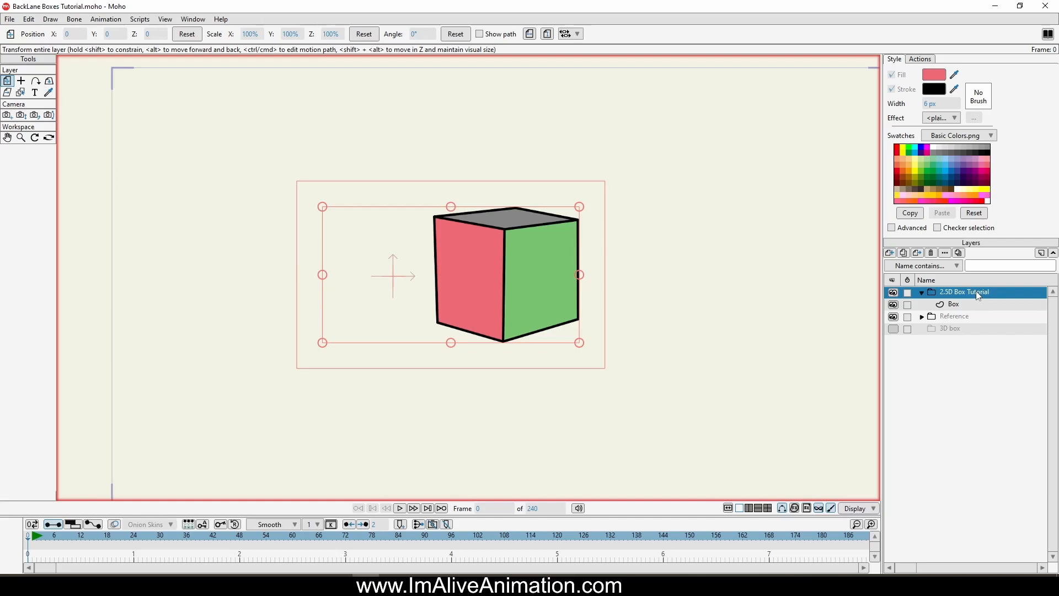
{"action": "right_click", "coordinate": [947, 298]}
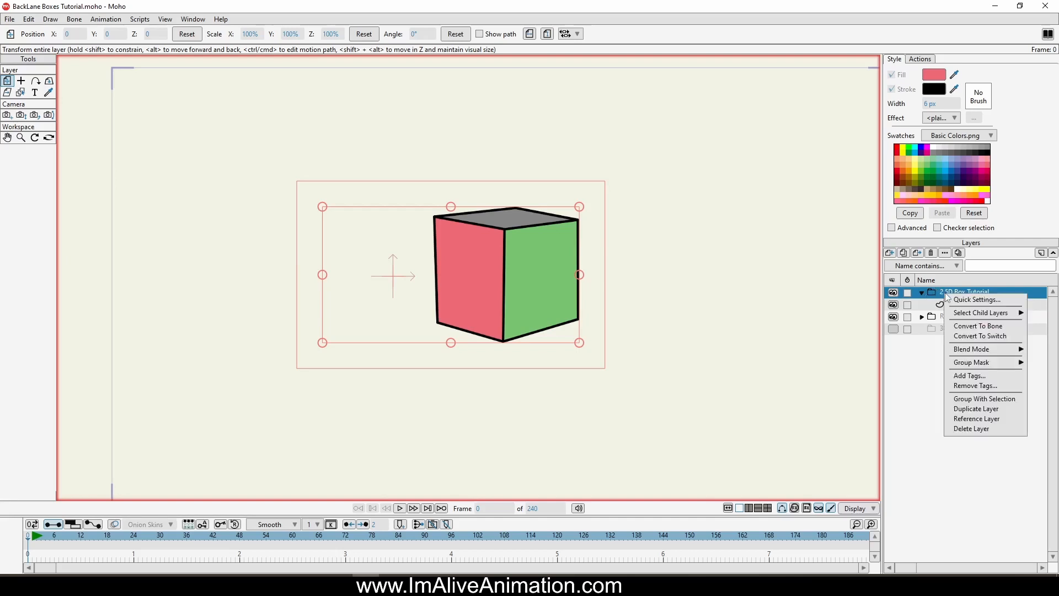
{"action": "left_click", "coordinate": [985, 329]}
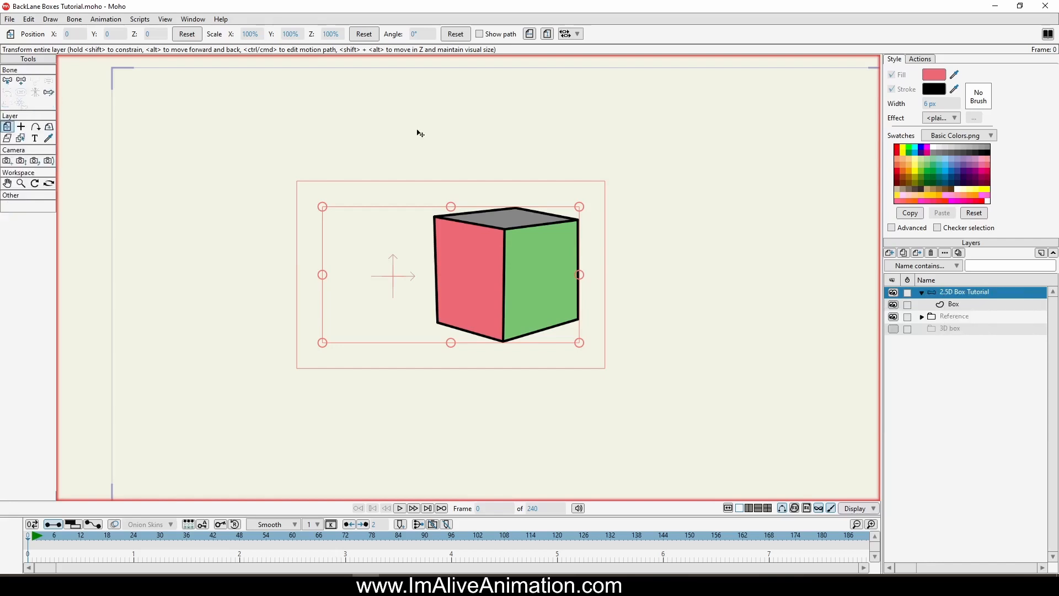
{"action": "left_click", "coordinate": [21, 81]}
{"action": "left_click_drag", "start_coordinate": [507, 184], "coordinate": [507, 142]}
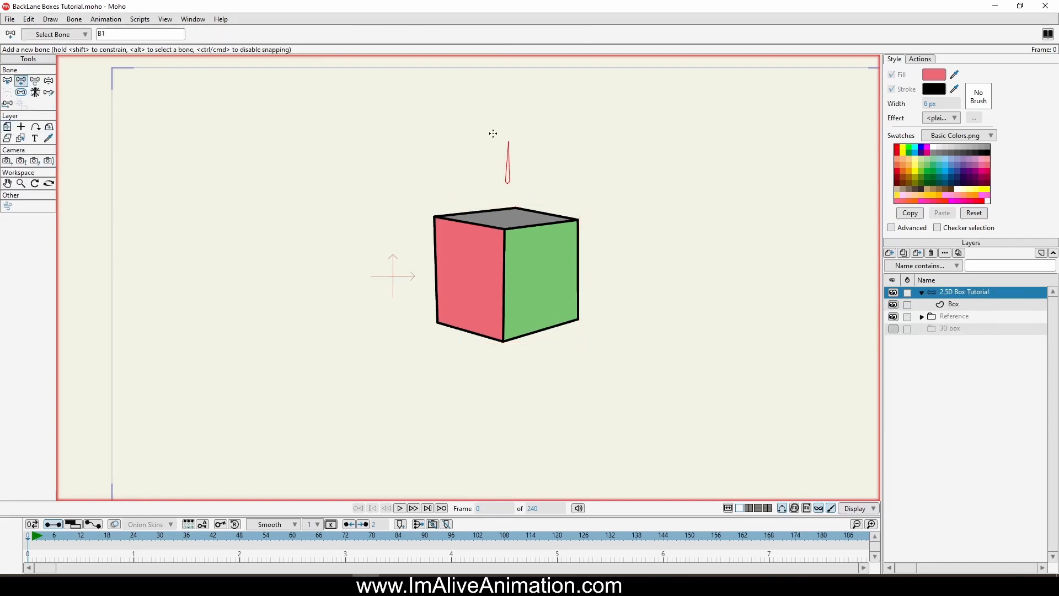
Step: Make the bone a smart bone dial named Box Turn with a duration of 120 frames
{"action": "left_click", "coordinate": [77, 21]}
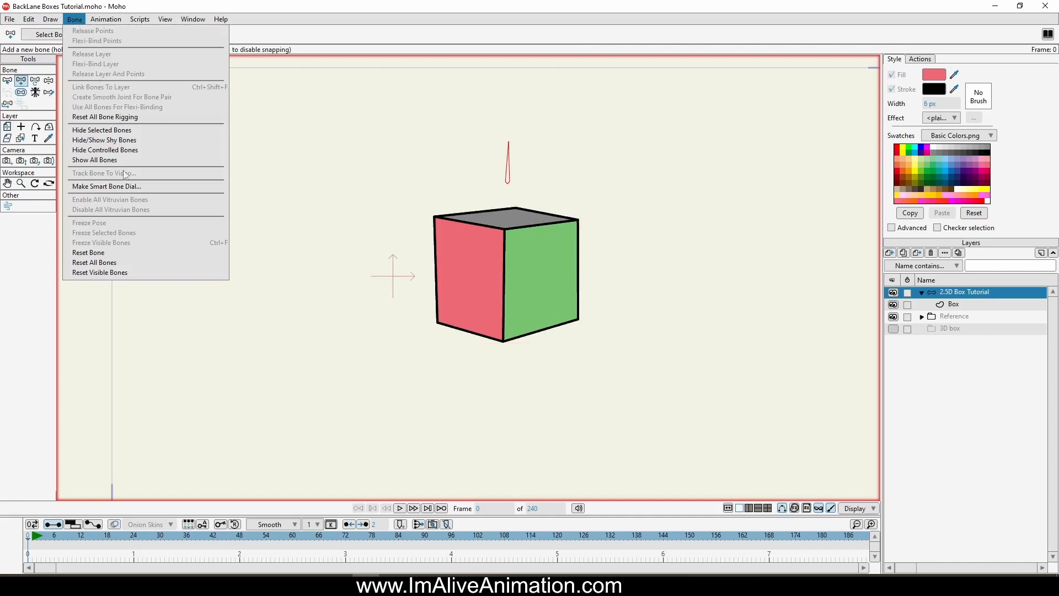
{"action": "left_click", "coordinate": [106, 186]}
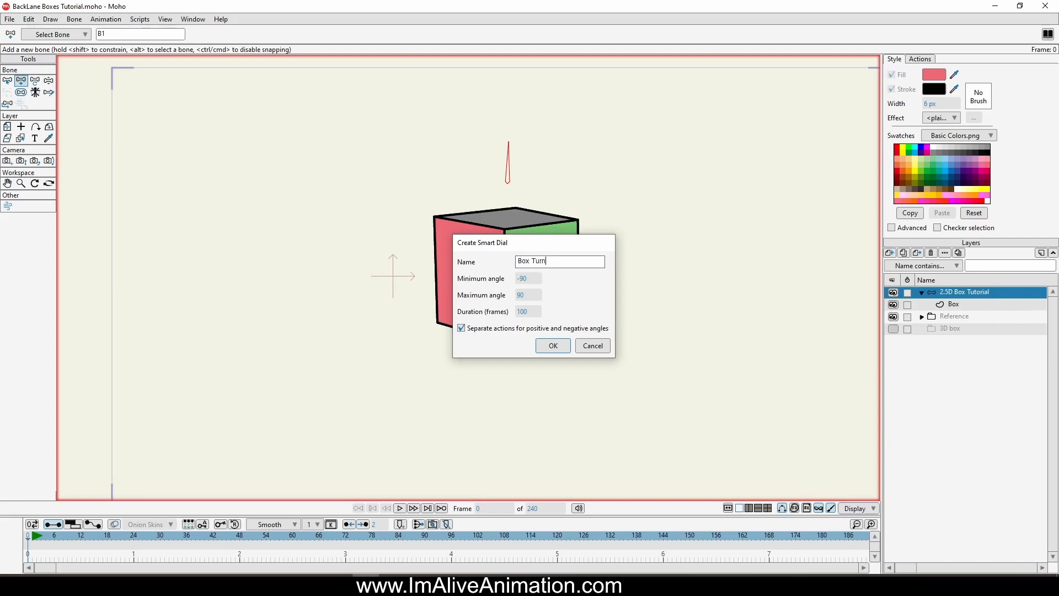
{"action": "double_click", "coordinate": [539, 311]}
{"action": "type", "text": "12"}
{"action": "left_click", "coordinate": [553, 346]}
Step: Go to frame 120 of the timeline and enlarge the timeline area to show the bone channels
{"action": "left_click", "coordinate": [559, 537]}
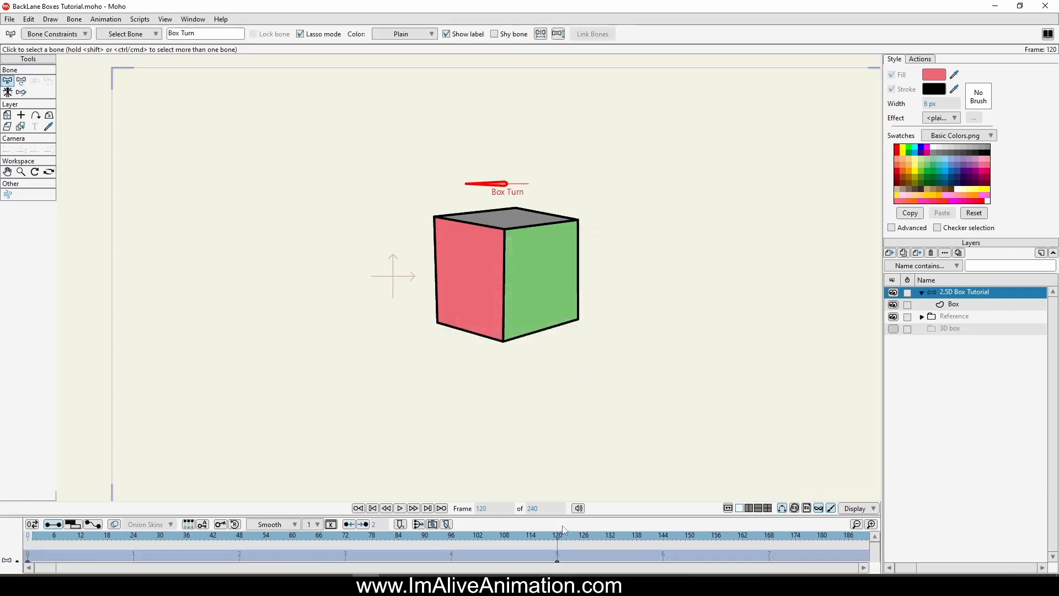
{"action": "left_click_drag", "start_coordinate": [566, 516], "coordinate": [570, 457]}
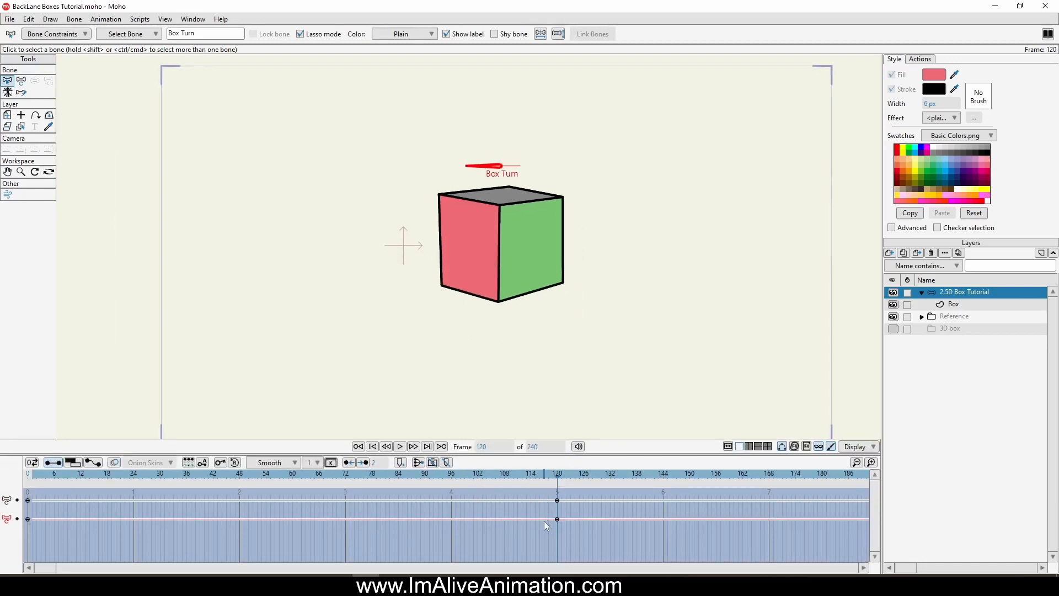
Step: Shrink the timeline area, show the list of actions, and select the Box layer at frame 120 of the Box Turn action
{"action": "left_click_drag", "start_coordinate": [576, 455], "coordinate": [597, 507]}
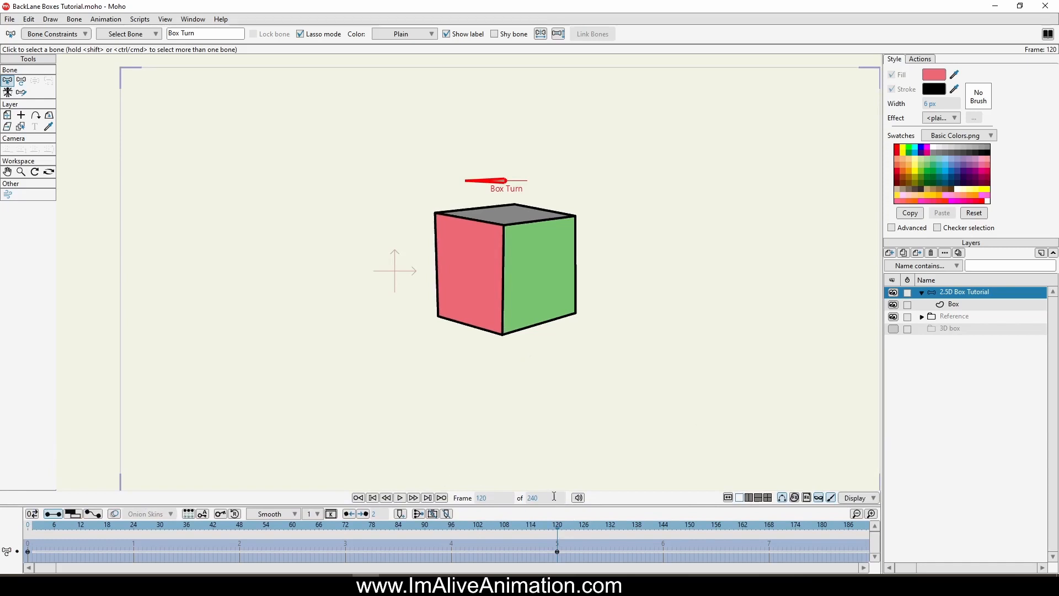
{"action": "left_click_drag", "start_coordinate": [563, 507], "coordinate": [563, 489]}
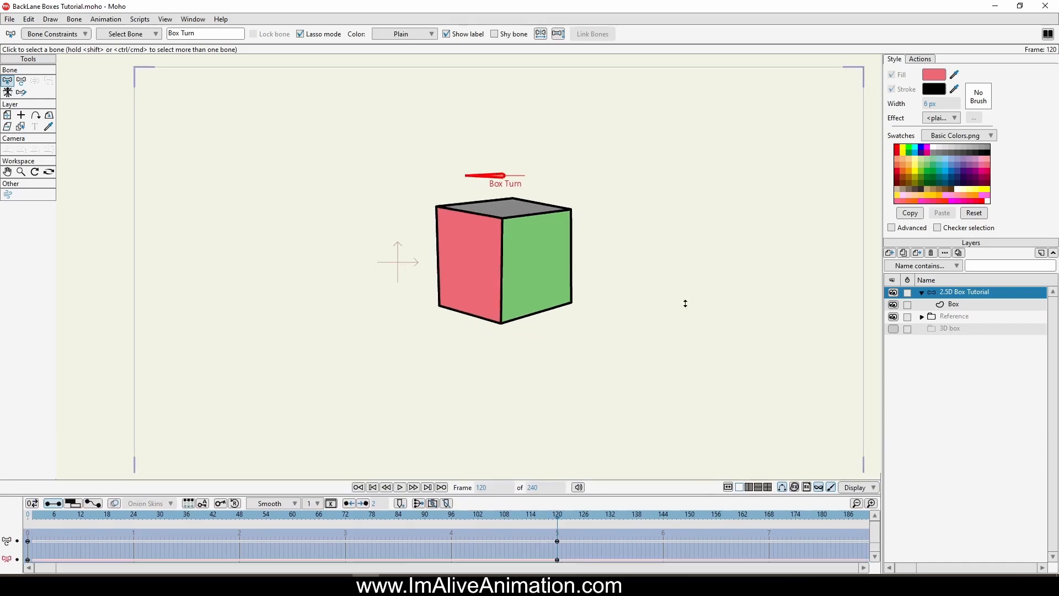
{"action": "left_click", "coordinate": [920, 59]}
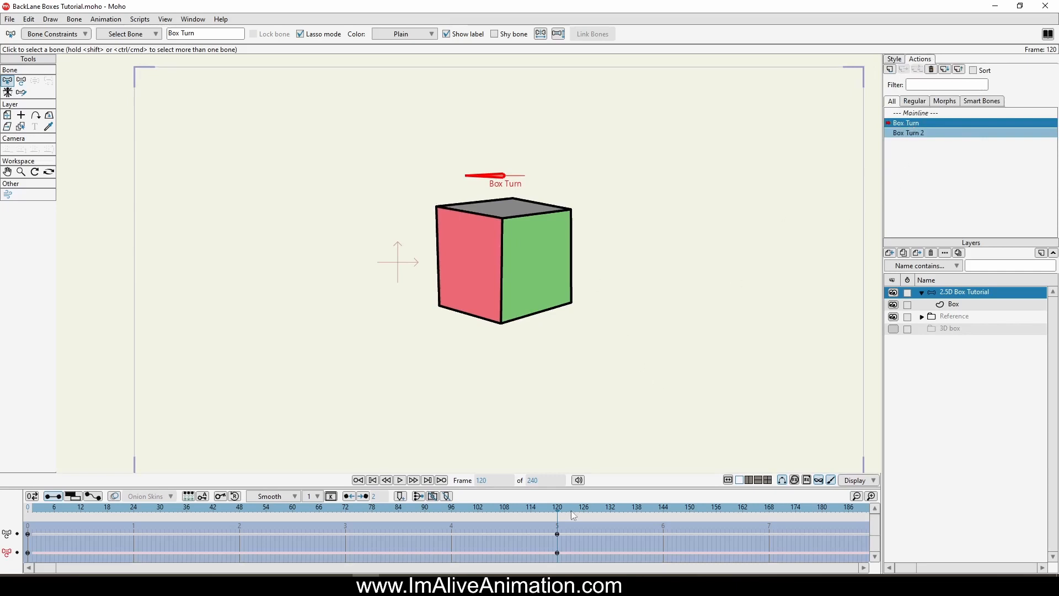
{"action": "mouse_move", "coordinate": [556, 510]}
{"action": "left_mouse_down"}
{"action": "mouse_move", "coordinate": [437, 510]}
{"action": "mouse_move", "coordinate": [557, 512]}
{"action": "left_mouse_up"}
{"action": "left_click", "coordinate": [963, 305]}
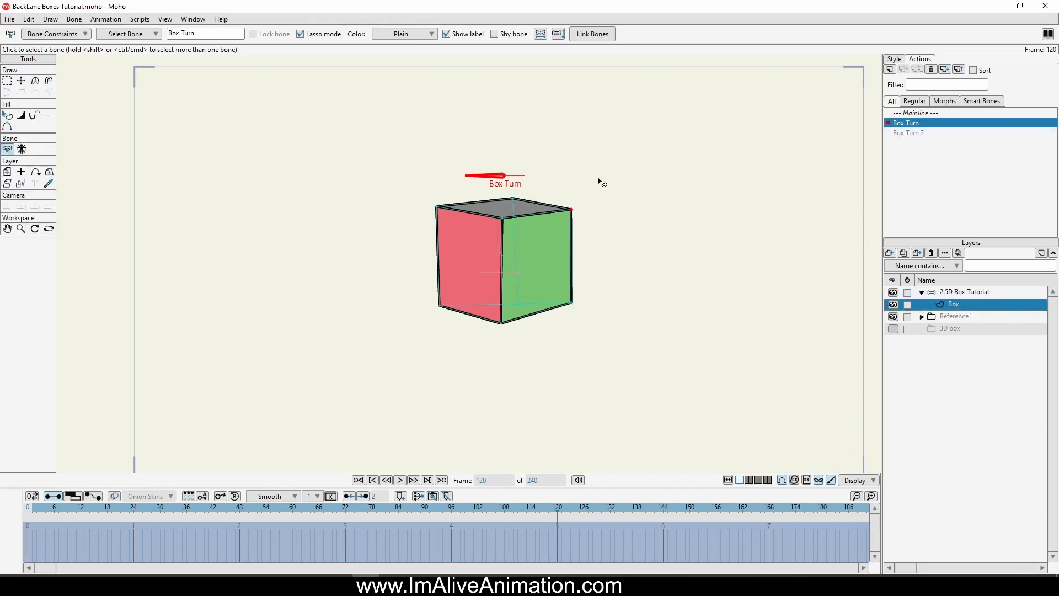
Step: At frame 120, move the box's front vertical edge to the far right and raise its lower corner to nearly level the bottom
{"action": "left_click", "coordinate": [21, 80]}
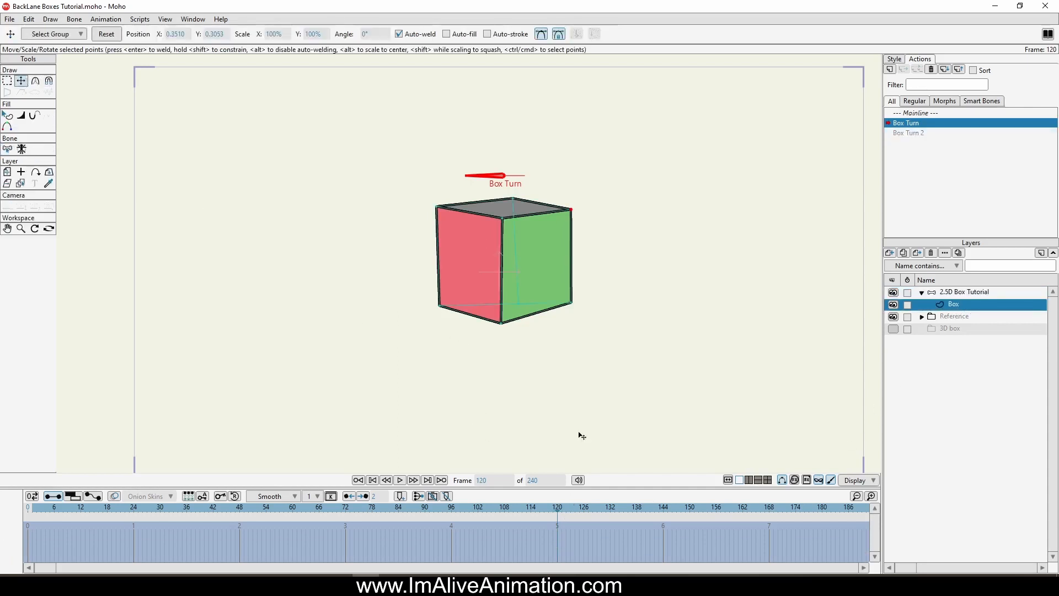
{"action": "scroll", "coordinate": [529, 246], "scroll_direction": "up", "scroll_amount": 3}
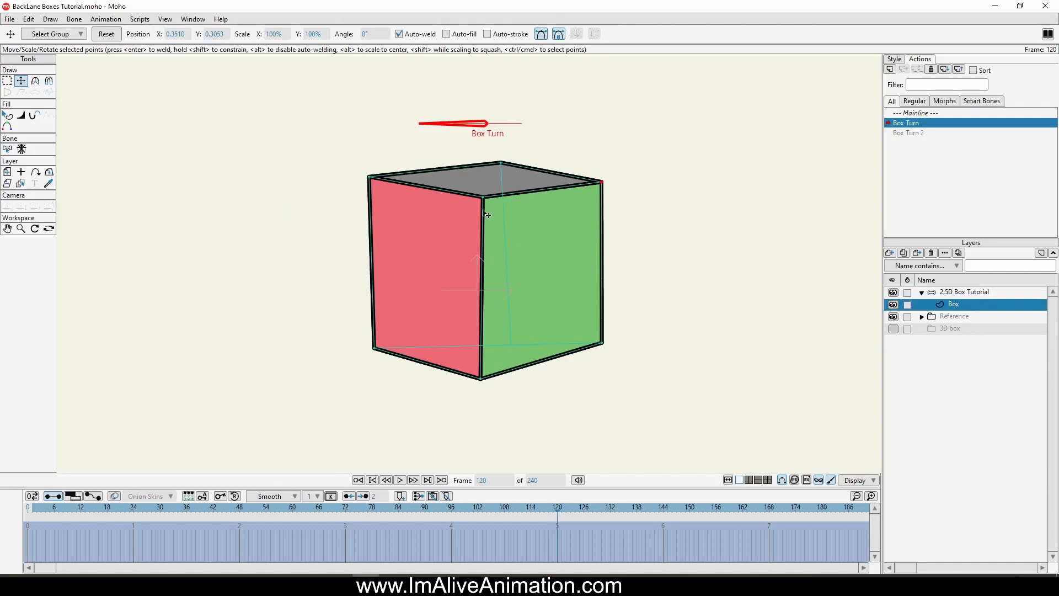
{"action": "key", "text": "g"}
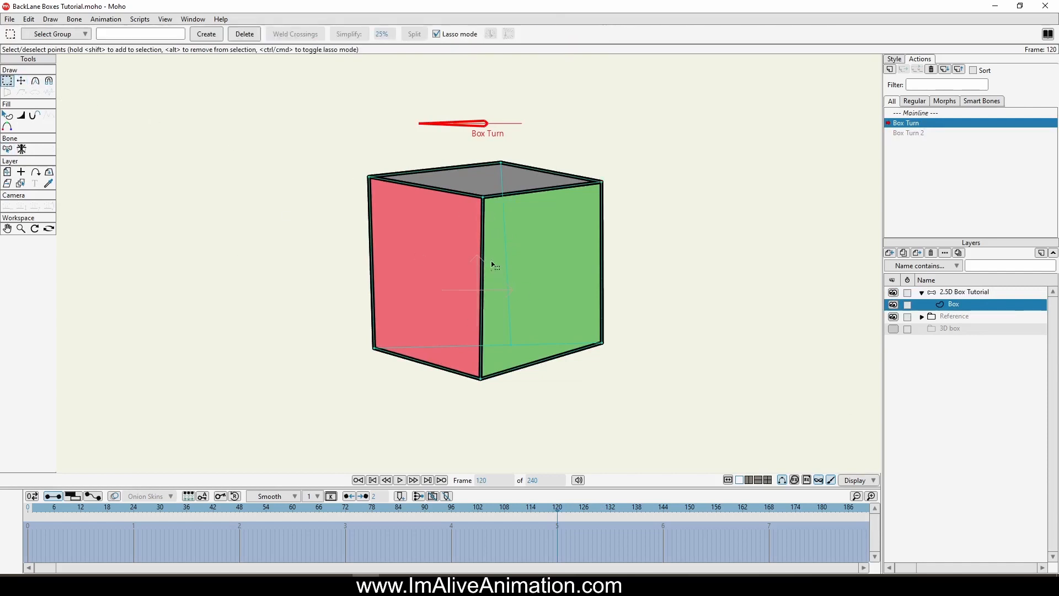
{"action": "mouse_move", "coordinate": [495, 217]}
{"action": "left_mouse_down"}
{"action": "mouse_move", "coordinate": [470, 195]}
{"action": "mouse_move", "coordinate": [451, 348]}
{"action": "mouse_move", "coordinate": [474, 384]}
{"action": "mouse_move", "coordinate": [486, 370]}
{"action": "mouse_move", "coordinate": [495, 195]}
{"action": "left_mouse_up"}
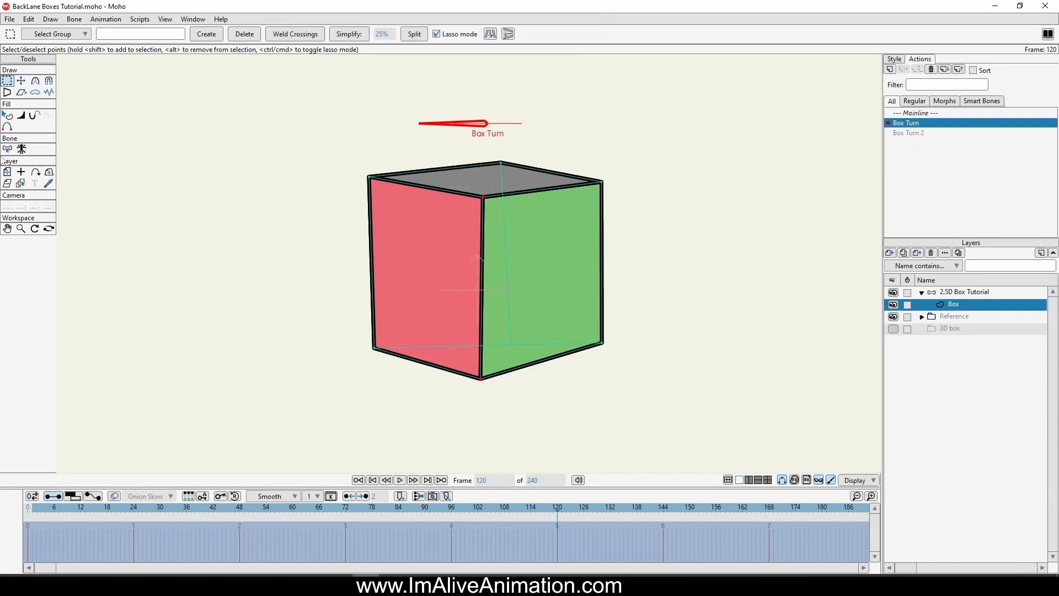
{"action": "left_click", "coordinate": [22, 82]}
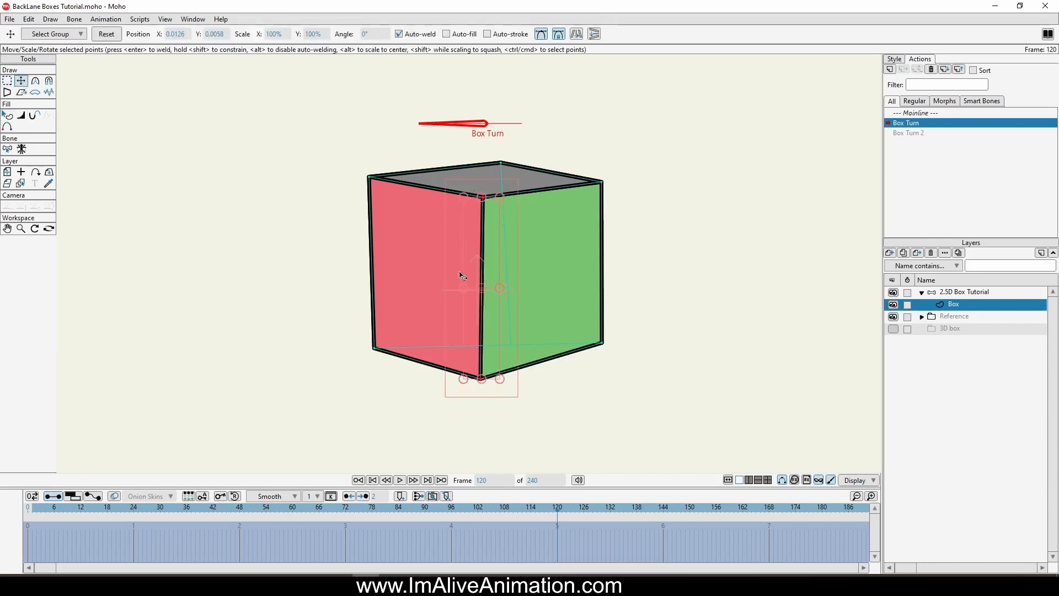
{"action": "left_click_drag", "start_coordinate": [463, 274], "coordinate": [528, 327]}
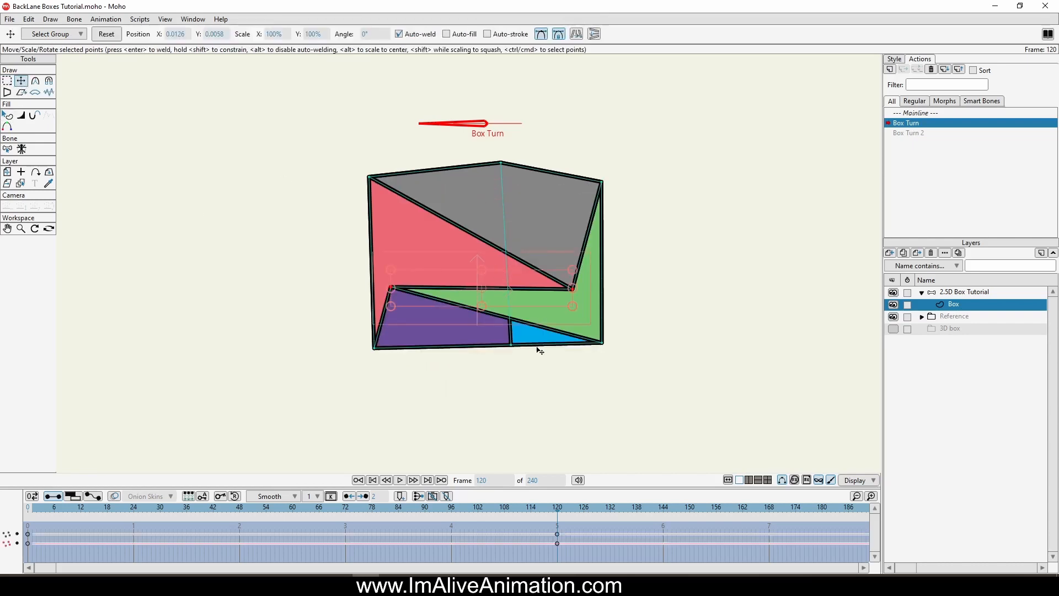
{"action": "key", "text": "ctrl+z"}
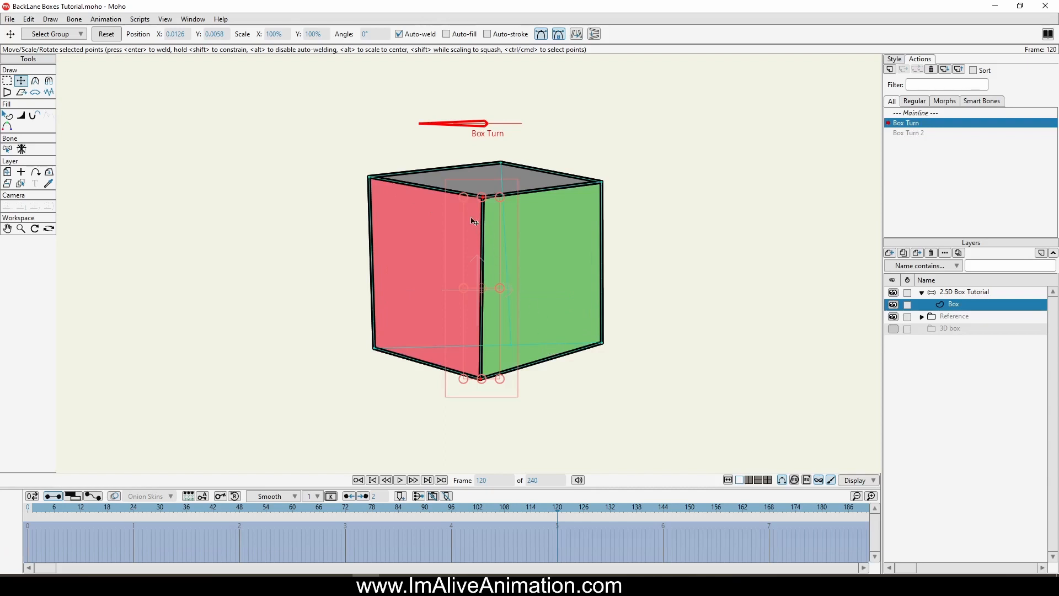
{"action": "left_click_drag", "start_coordinate": [474, 221], "coordinate": [559, 218]}
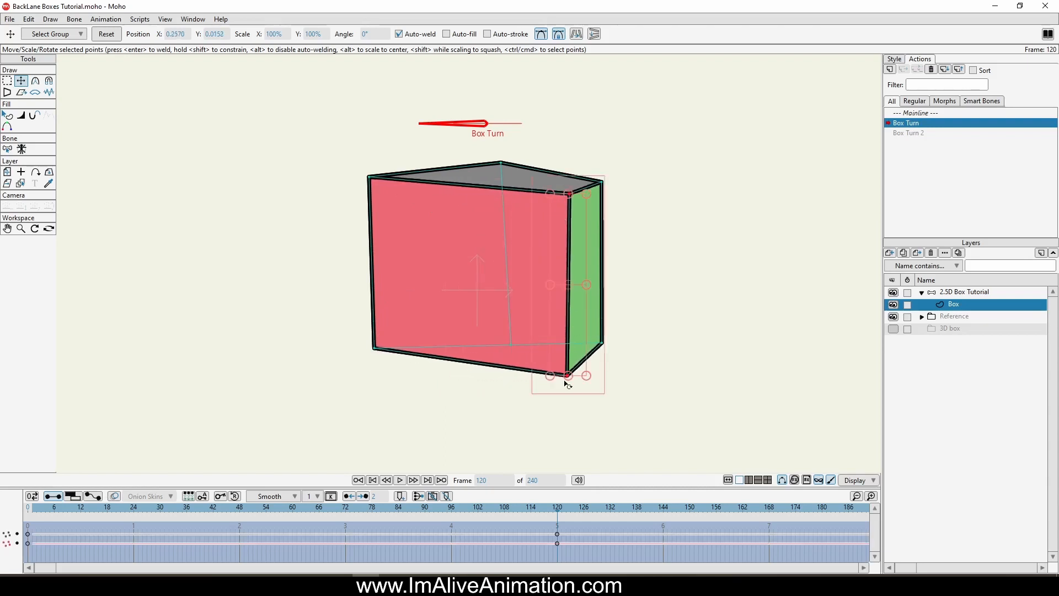
{"action": "left_click_drag", "start_coordinate": [571, 376], "coordinate": [570, 354]}
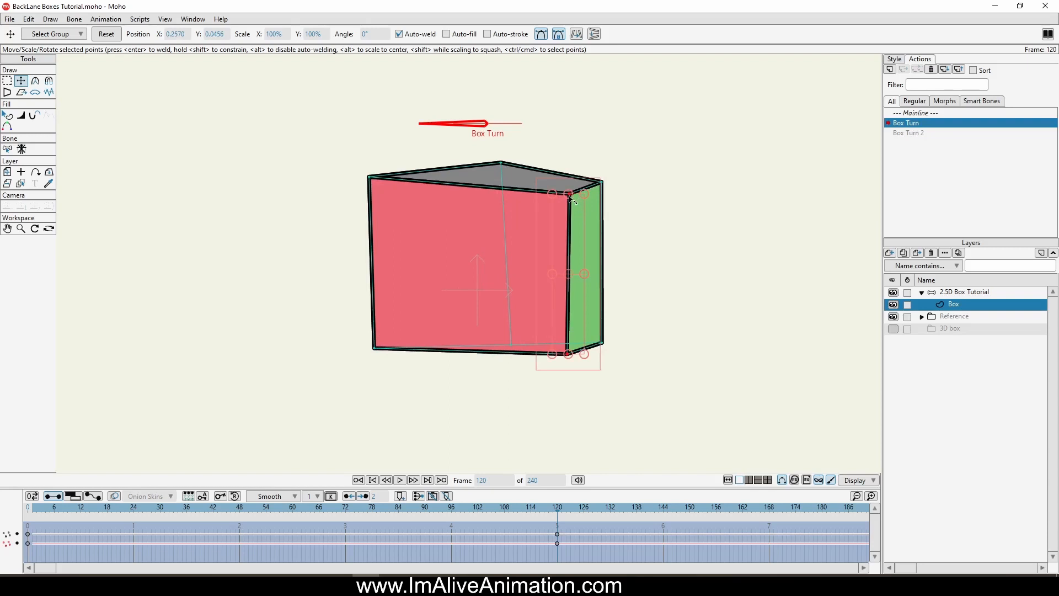
{"action": "left_click_drag", "start_coordinate": [571, 199], "coordinate": [570, 202]}
{"action": "left_click_drag", "start_coordinate": [552, 263], "coordinate": [672, 274]}
Step: Move the red face's left vertical edge to the centre so it becomes the front edge of the turned box
{"action": "key", "text": "g"}
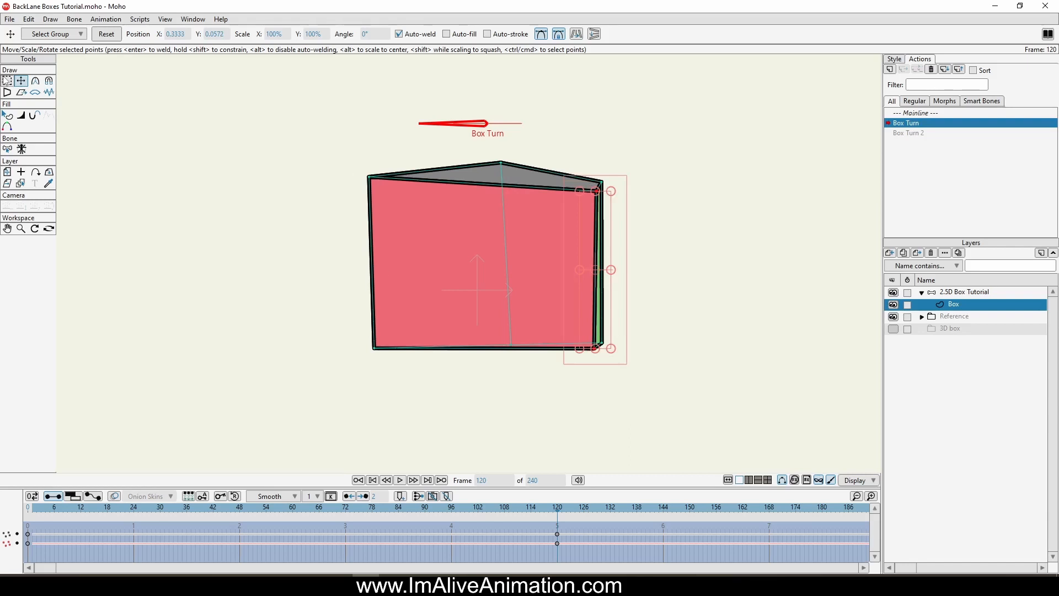
{"action": "mouse_move", "coordinate": [395, 206]}
{"action": "left_mouse_down"}
{"action": "mouse_move", "coordinate": [378, 151]}
{"action": "mouse_move", "coordinate": [367, 403]}
{"action": "mouse_move", "coordinate": [411, 185]}
{"action": "left_mouse_up"}
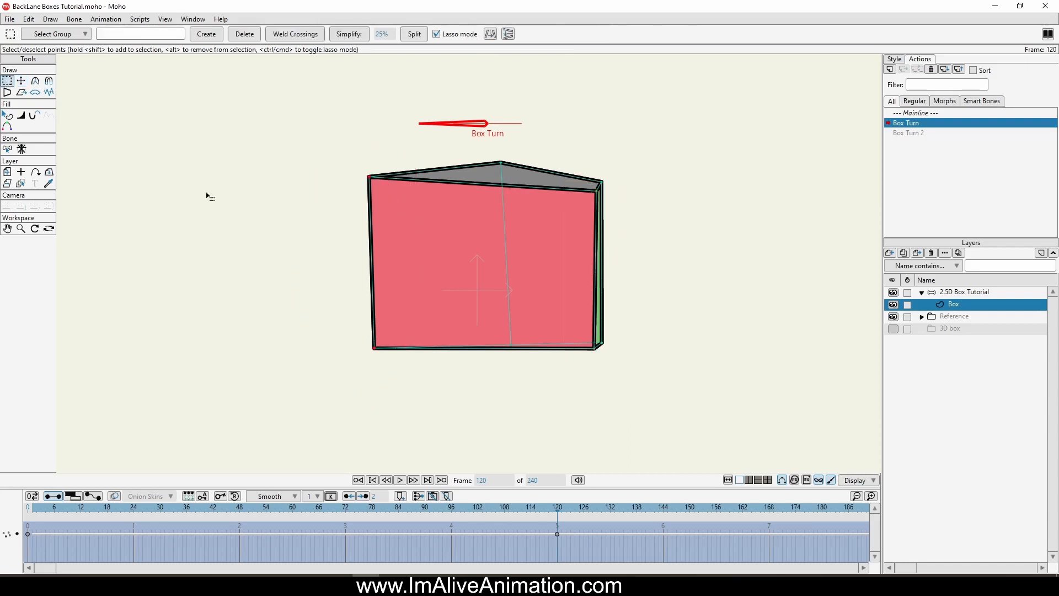
{"action": "left_click", "coordinate": [21, 81]}
{"action": "left_click_drag", "start_coordinate": [342, 226], "coordinate": [392, 215]}
Step: Move the rear vertical edge to the left to open the blue face, then adjust its upper and lower corners
{"action": "left_click", "coordinate": [11, 81]}
{"action": "mouse_move", "coordinate": [501, 128]}
{"action": "left_mouse_down"}
{"action": "mouse_move", "coordinate": [495, 173]}
{"action": "mouse_move", "coordinate": [514, 354]}
{"action": "mouse_move", "coordinate": [552, 170]}
{"action": "mouse_move", "coordinate": [519, 137]}
{"action": "left_mouse_up"}
{"action": "key", "text": "t"}
{"action": "left_click_drag", "start_coordinate": [508, 302], "coordinate": [408, 295]}
{"action": "left_click_drag", "start_coordinate": [411, 168], "coordinate": [408, 183]}
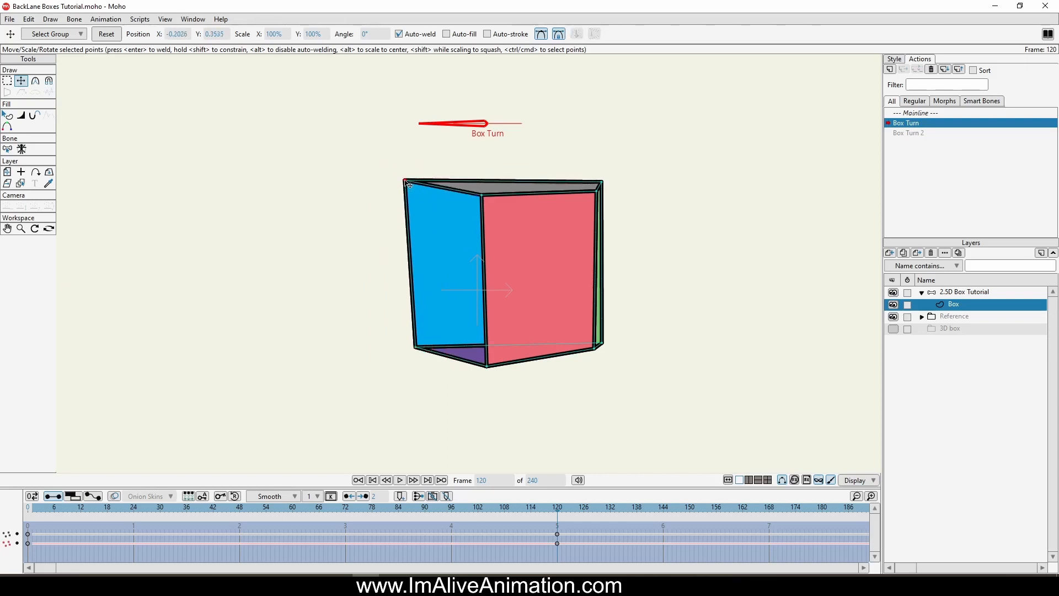
{"action": "left_click_drag", "start_coordinate": [414, 347], "coordinate": [413, 338]}
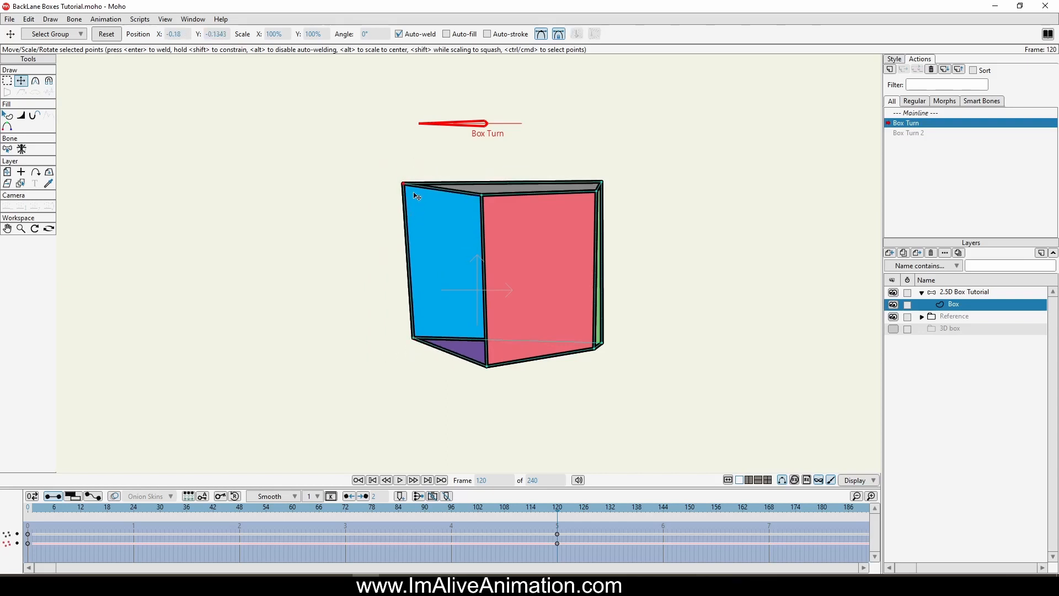
{"action": "key", "text": "ctrl+a"}
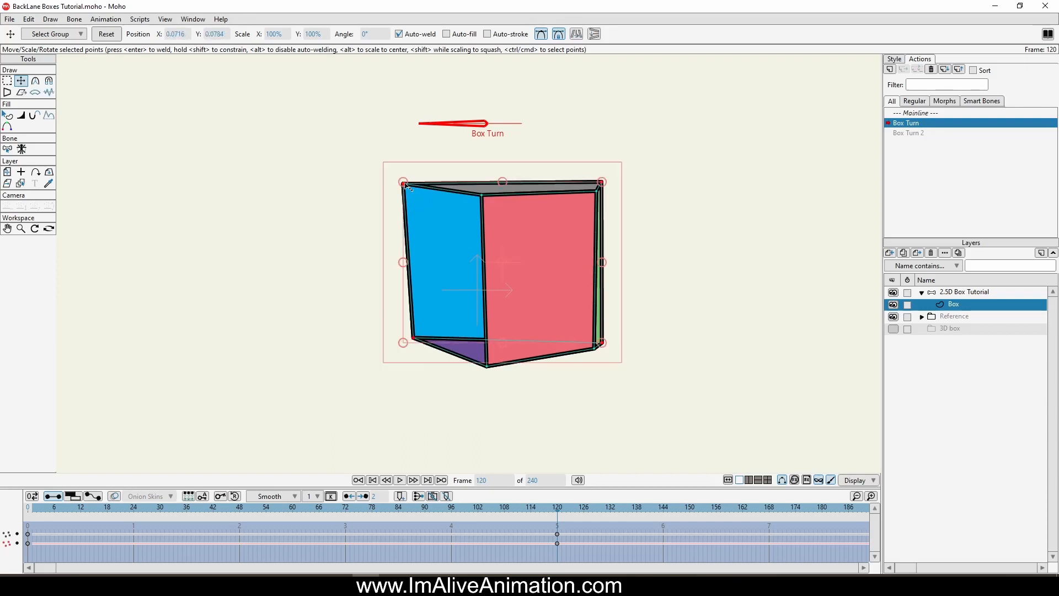
{"action": "left_click_drag", "start_coordinate": [406, 186], "coordinate": [381, 185]}
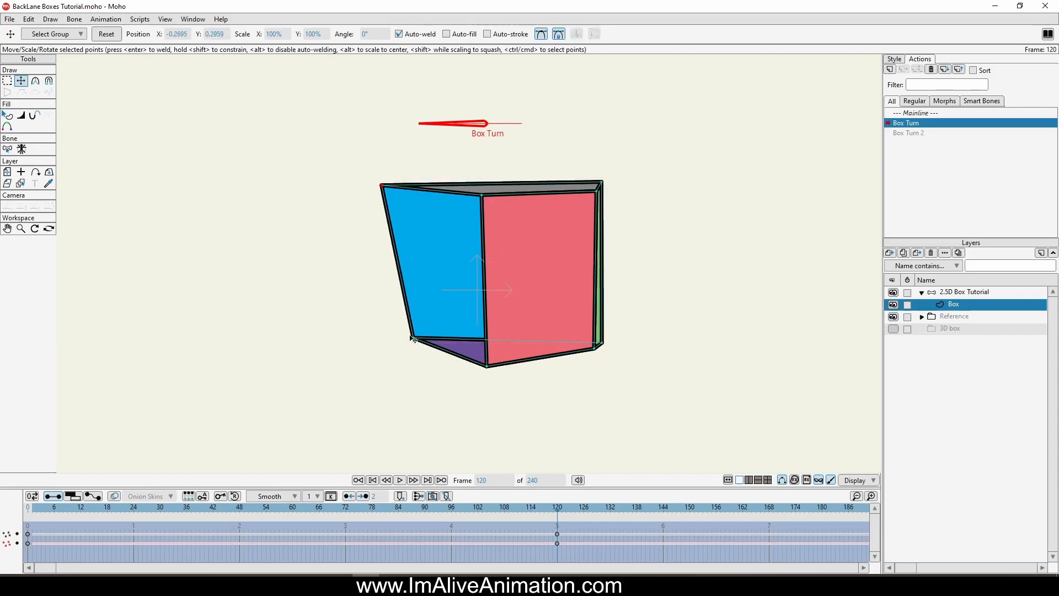
{"action": "left_click_drag", "start_coordinate": [414, 338], "coordinate": [394, 335]}
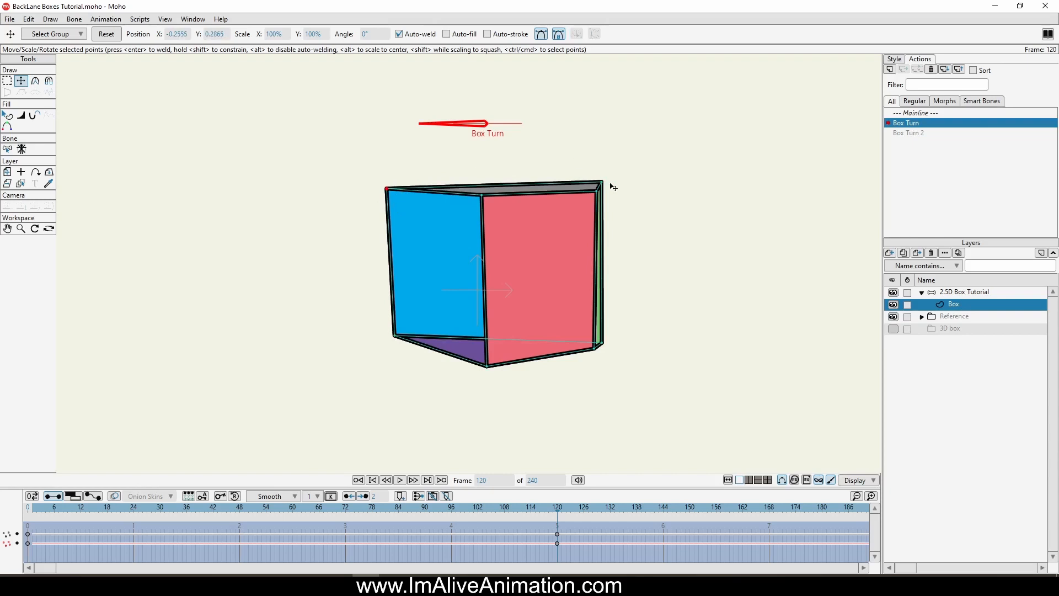
Step: Move the green face's outer edge to the rear centre and fine-tune the lower corners into a turned box
{"action": "left_click_drag", "start_coordinate": [610, 184], "coordinate": [511, 181]}
{"action": "left_click_drag", "start_coordinate": [601, 343], "coordinate": [511, 332]}
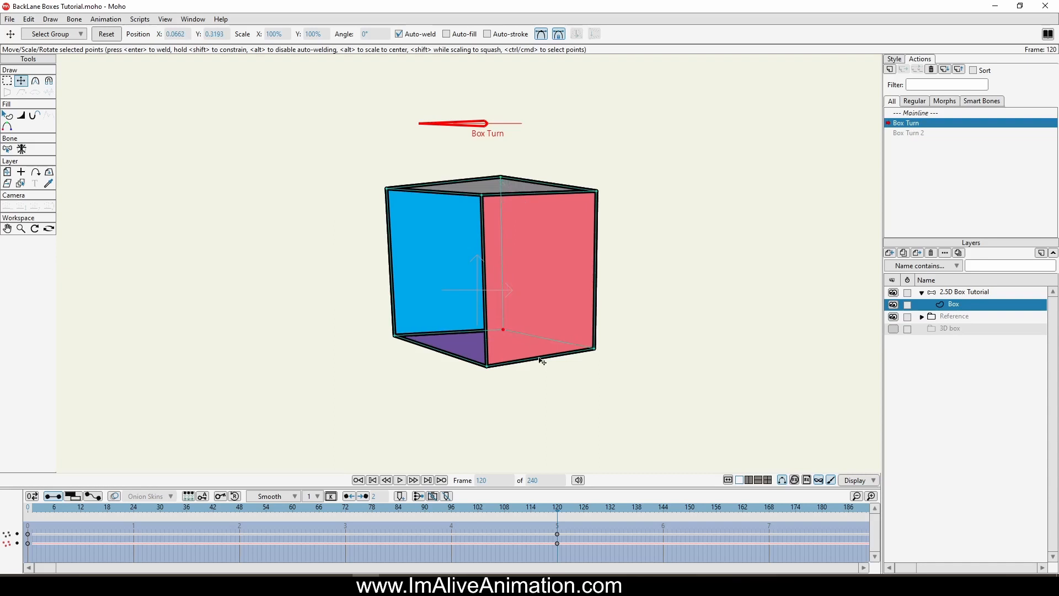
{"action": "left_click_drag", "start_coordinate": [594, 357], "coordinate": [590, 353]}
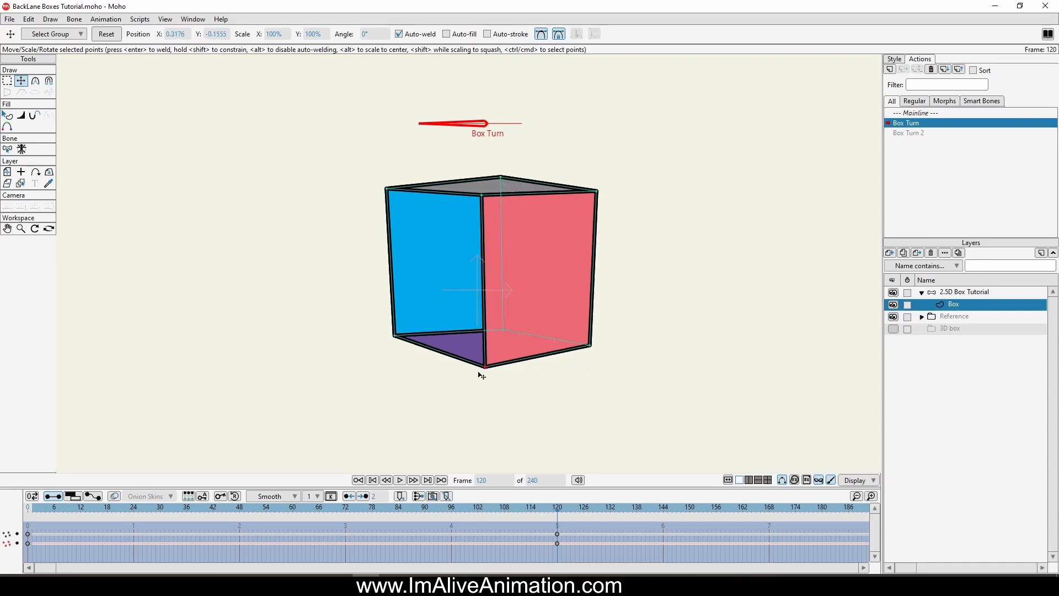
{"action": "left_click_drag", "start_coordinate": [393, 335], "coordinate": [384, 337]}
{"action": "left_click_drag", "start_coordinate": [506, 332], "coordinate": [505, 329]}
{"action": "left_click_drag", "start_coordinate": [396, 337], "coordinate": [406, 344]}
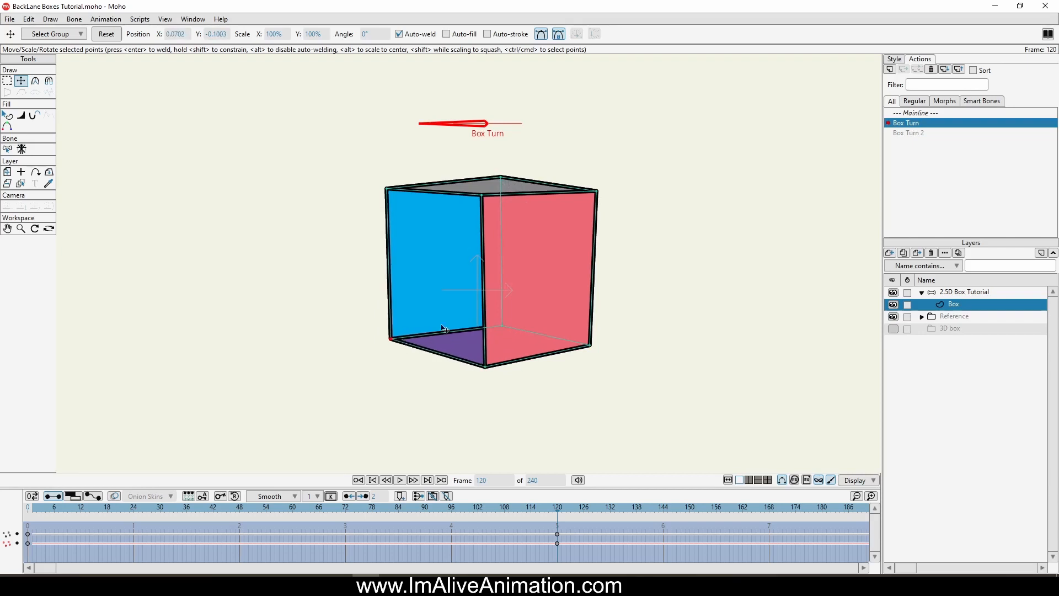
{"action": "left_click_drag", "start_coordinate": [606, 354], "coordinate": [607, 351]}
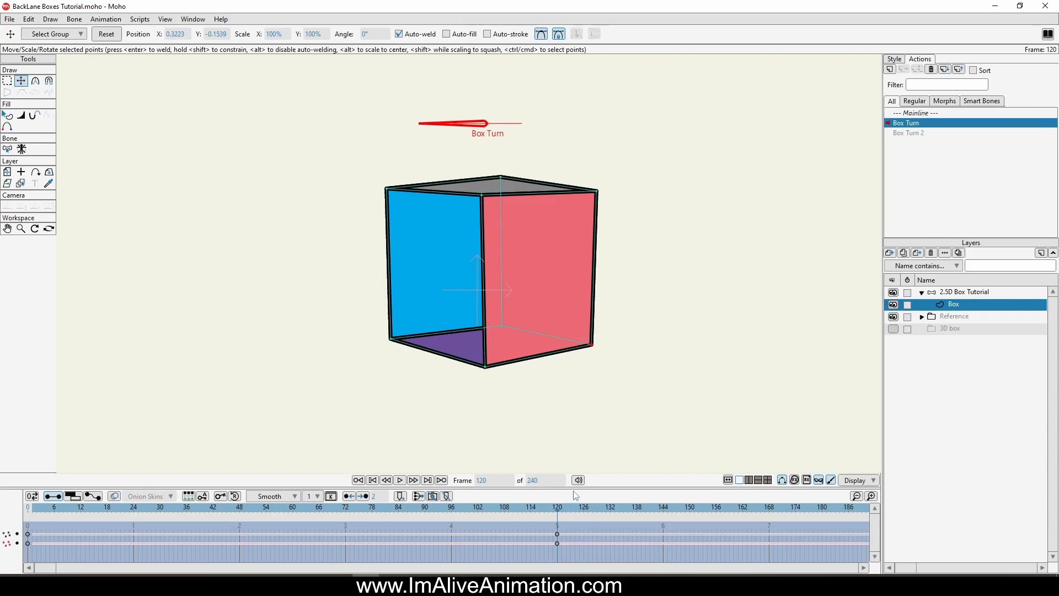
Step: Set the point keyframes at frames 0 and 120 to linear interpolation and make Linear the default interpolation
{"action": "left_click_drag", "start_coordinate": [573, 487], "coordinate": [598, 332]}
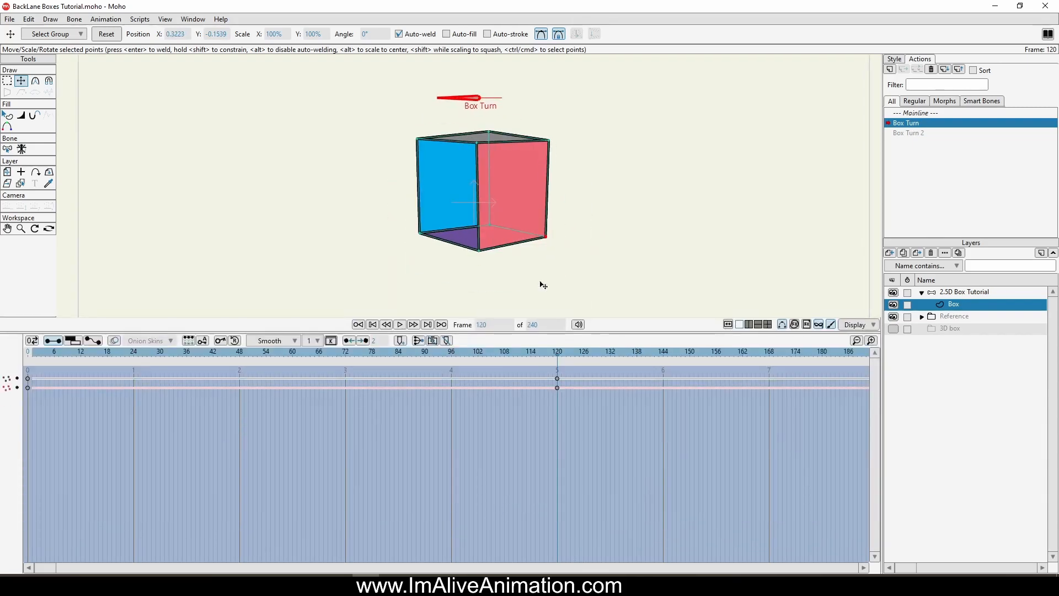
{"action": "left_click_drag", "start_coordinate": [660, 465], "coordinate": [25, 379]}
{"action": "right_click", "coordinate": [28, 380]}
{"action": "left_click", "coordinate": [48, 421]}
{"action": "left_click_drag", "start_coordinate": [564, 393], "coordinate": [553, 378]}
{"action": "left_click", "coordinate": [369, 425]}
{"action": "left_click", "coordinate": [315, 353]}
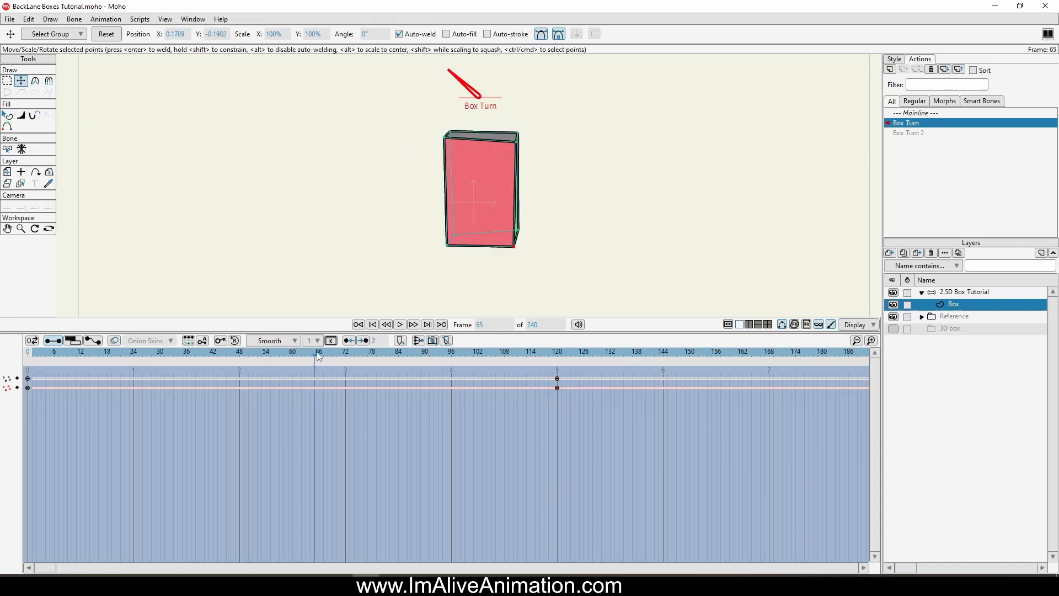
{"action": "left_click", "coordinate": [270, 346]}
{"action": "left_click", "coordinate": [288, 373]}
Step: Go to frame 60 of the turn and move the red face's left vertical edge outward to widen the box
{"action": "left_click", "coordinate": [28, 353]}
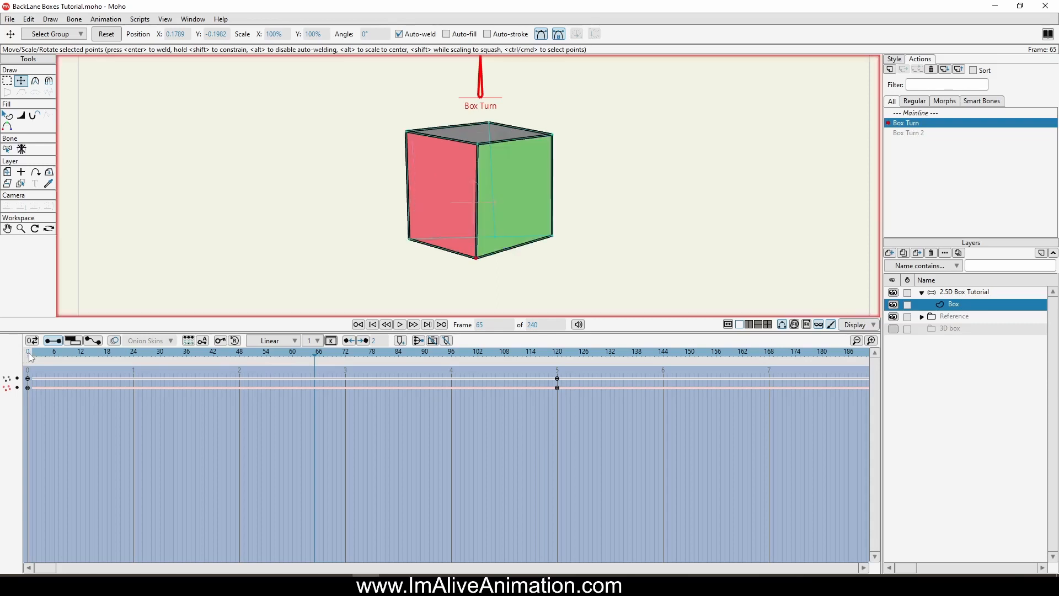
{"action": "left_click_drag", "start_coordinate": [29, 353], "coordinate": [292, 419]}
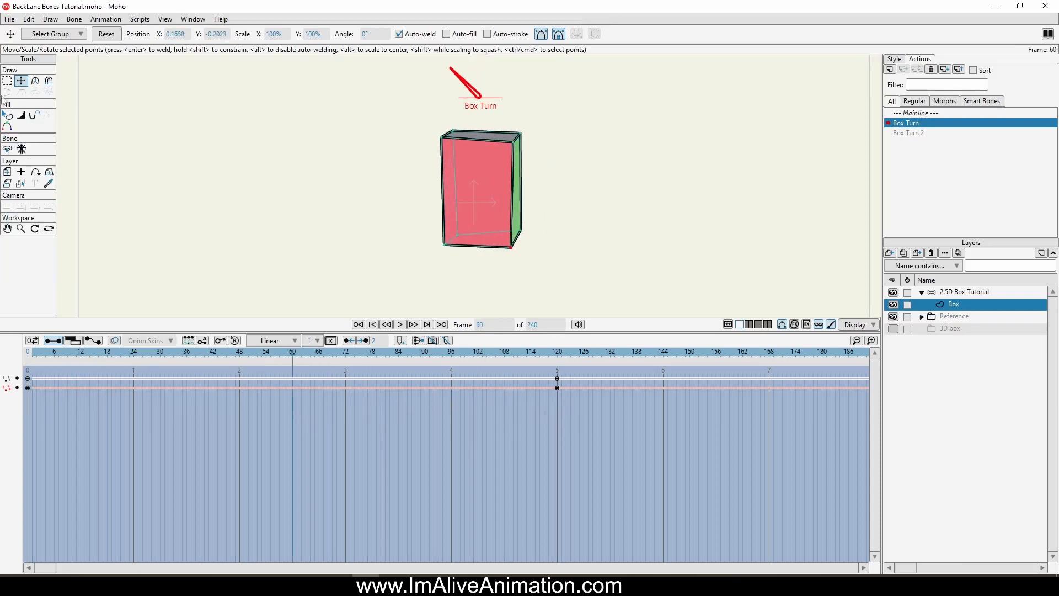
{"action": "left_click", "coordinate": [7, 80]}
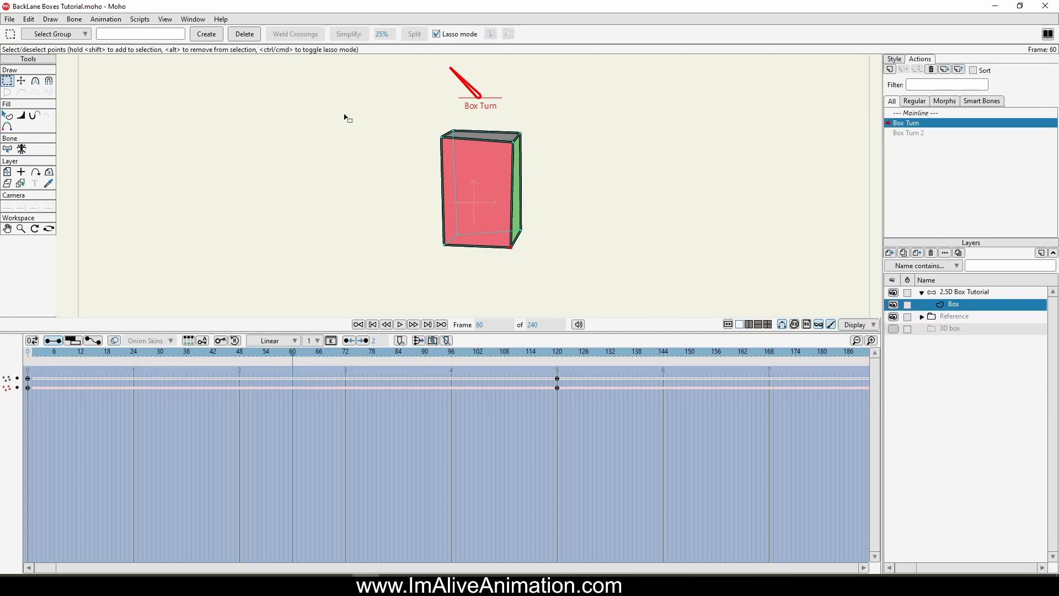
{"action": "mouse_move", "coordinate": [340, 112]}
{"action": "left_mouse_down"}
{"action": "mouse_move", "coordinate": [418, 118]}
{"action": "mouse_move", "coordinate": [458, 142]}
{"action": "mouse_move", "coordinate": [467, 217]}
{"action": "mouse_move", "coordinate": [449, 260]}
{"action": "mouse_move", "coordinate": [391, 138]}
{"action": "left_mouse_up"}
{"action": "left_click", "coordinate": [21, 81]}
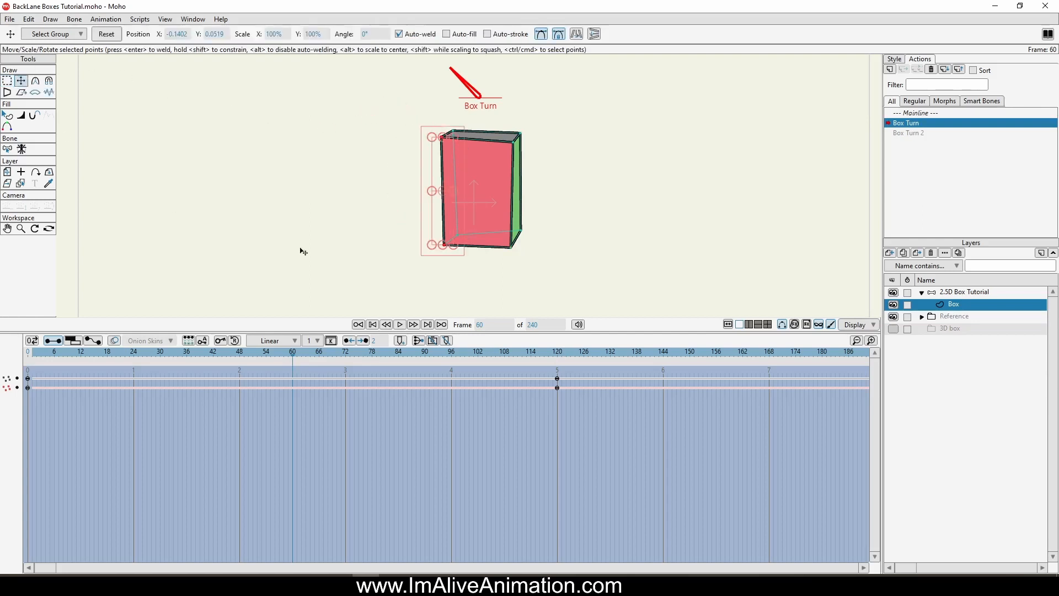
{"action": "left_click_drag", "start_coordinate": [330, 207], "coordinate": [291, 204]}
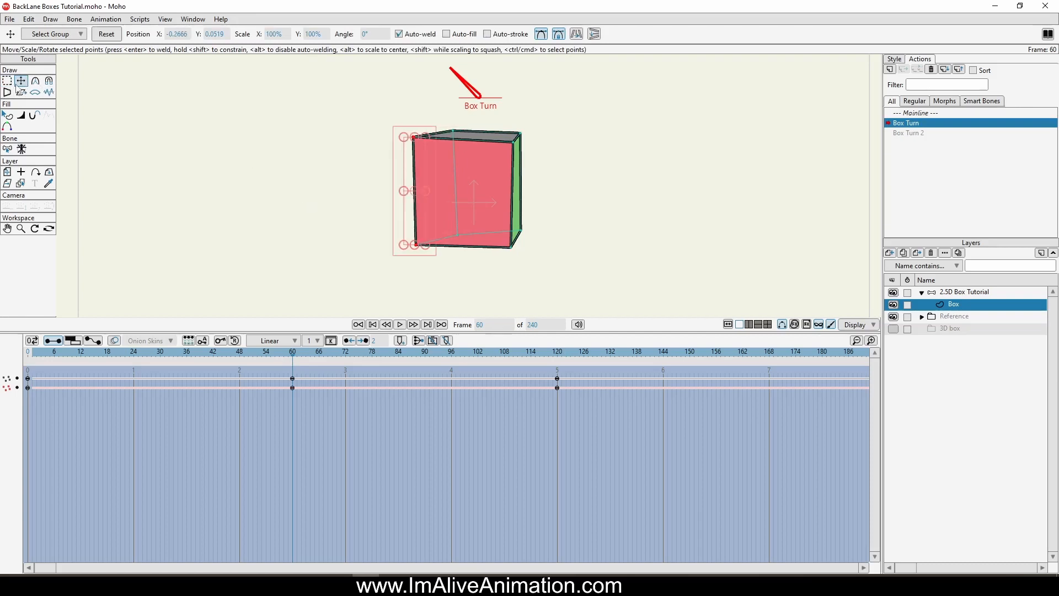
Step: At frame 60, move the box's right-hand vertical edge outward to widen the red face
{"action": "left_click", "coordinate": [7, 81]}
{"action": "mouse_move", "coordinate": [556, 198]}
{"action": "left_mouse_down"}
{"action": "mouse_move", "coordinate": [513, 138]}
{"action": "mouse_move", "coordinate": [506, 251]}
{"action": "mouse_move", "coordinate": [531, 206]}
{"action": "left_mouse_up"}
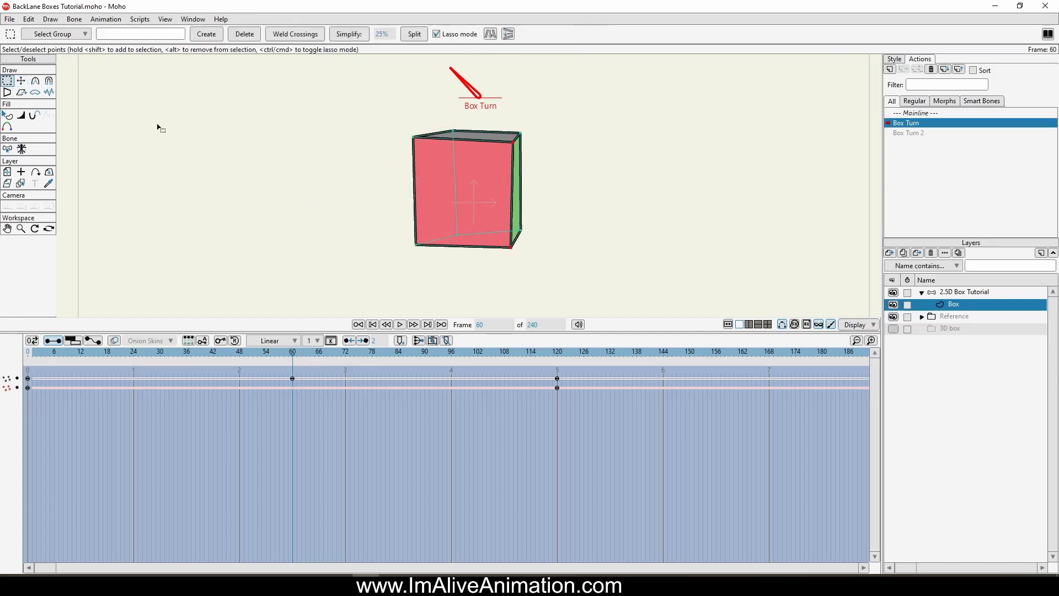
{"action": "left_click", "coordinate": [21, 81]}
{"action": "left_click_drag", "start_coordinate": [657, 220], "coordinate": [523, 140]}
Step: Return to frame 120 and fine-tune the front lower corner and the red face's right-hand corners
{"action": "left_click_drag", "start_coordinate": [557, 357], "coordinate": [557, 391]}
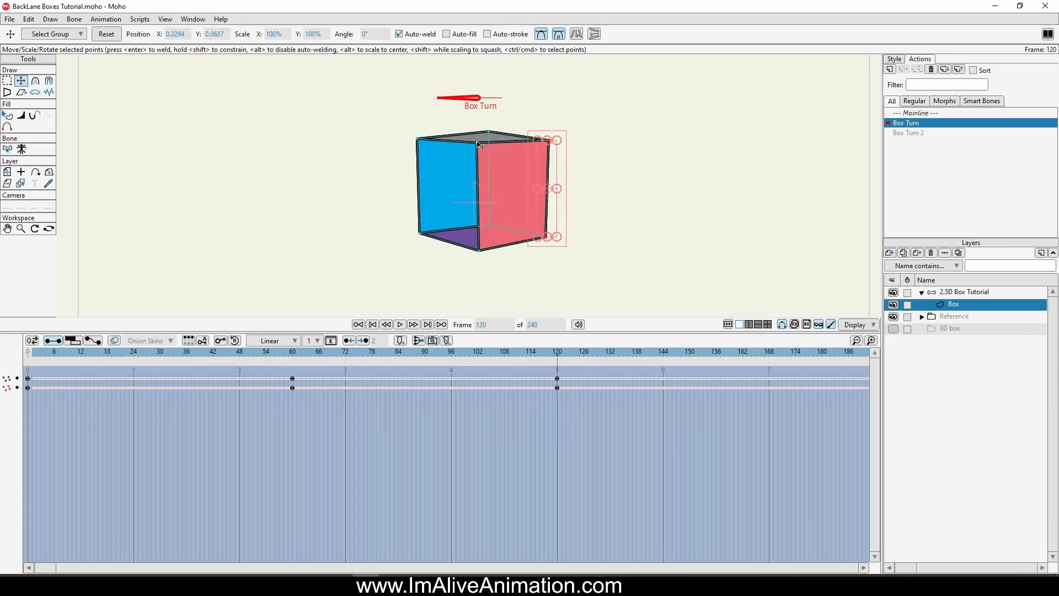
{"action": "left_click", "coordinate": [479, 251]}
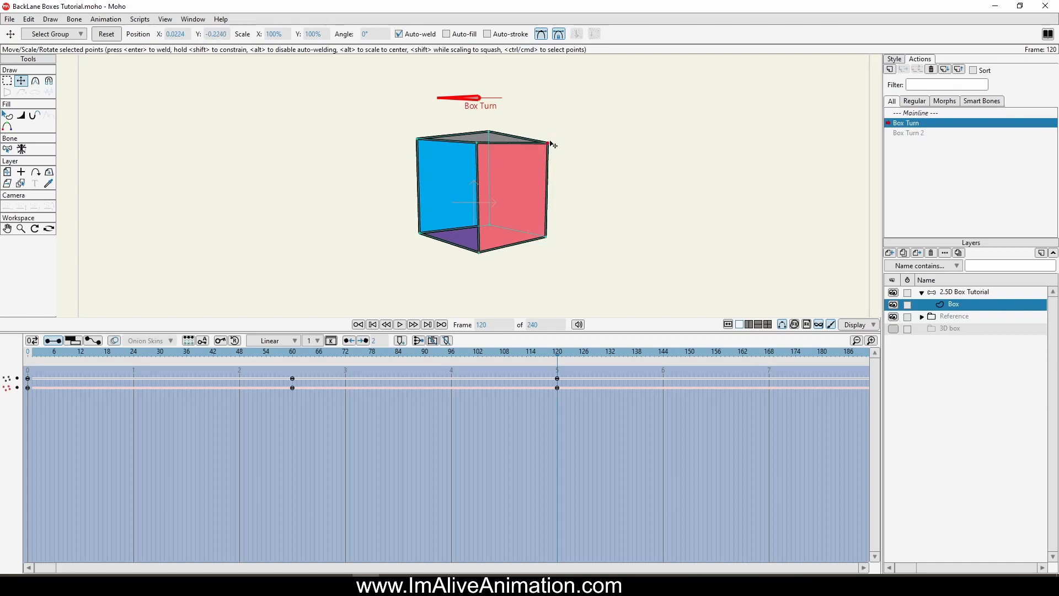
{"action": "left_click", "coordinate": [548, 239]}
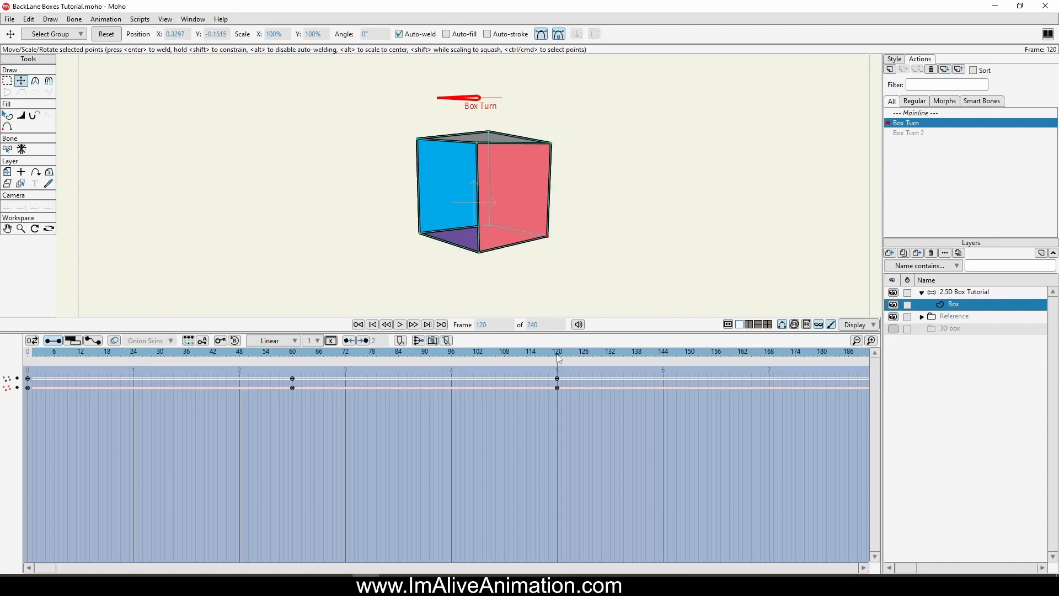
Step: At frame 120, move the red face's right-hand edge outward and shift the whole face slightly down
{"action": "left_click_drag", "start_coordinate": [559, 358], "coordinate": [557, 408]}
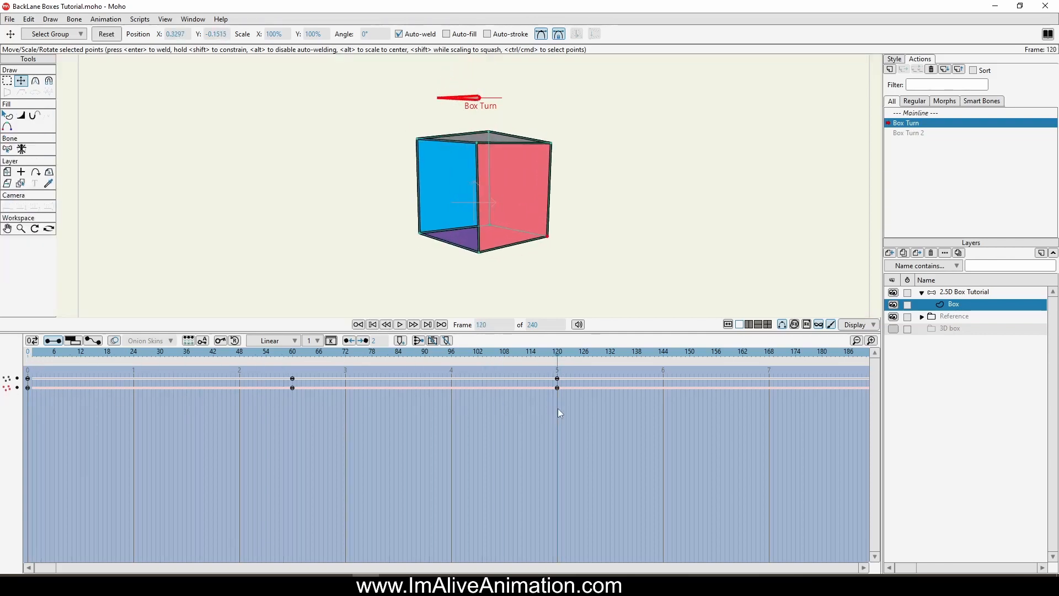
{"action": "left_click", "coordinate": [519, 167]}
{"action": "left_click_drag", "start_coordinate": [553, 141], "coordinate": [555, 165]}
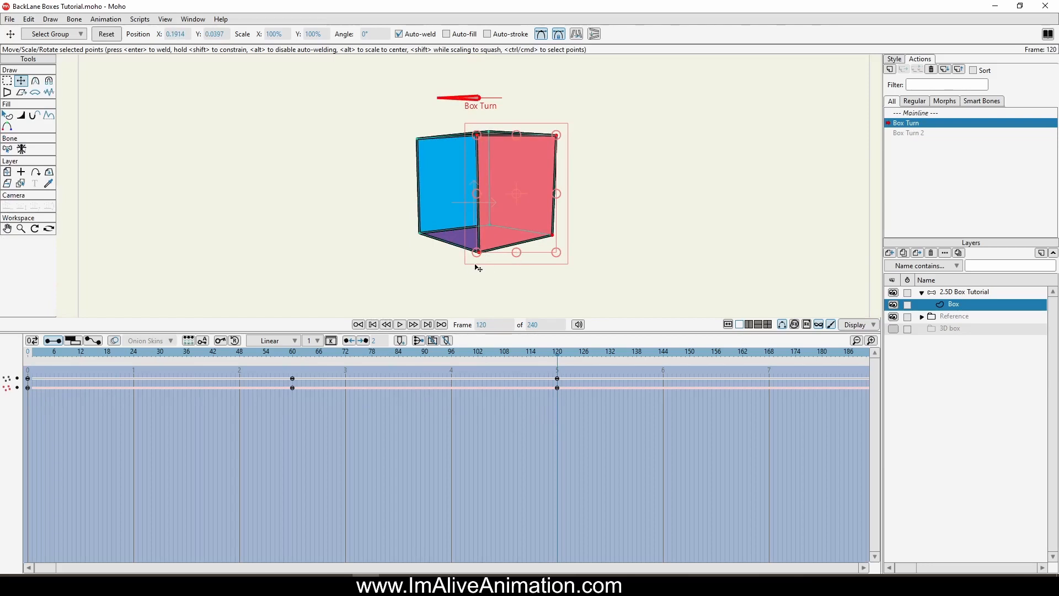
{"action": "left_click_drag", "start_coordinate": [504, 208], "coordinate": [506, 215]}
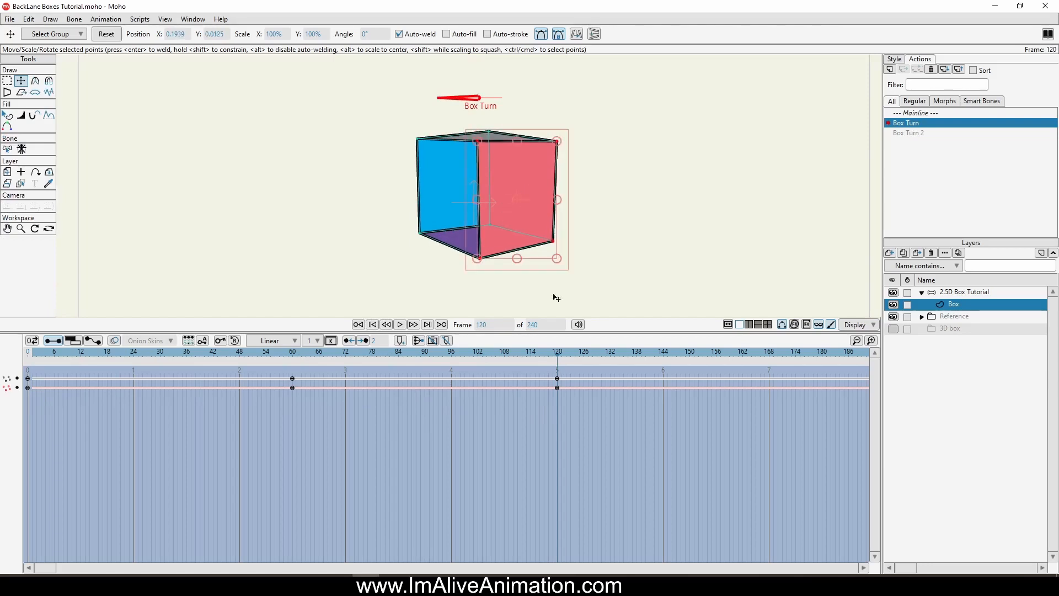
{"action": "mouse_move", "coordinate": [559, 360]}
{"action": "left_mouse_down"}
{"action": "mouse_move", "coordinate": [28, 357]}
{"action": "mouse_move", "coordinate": [559, 358]}
{"action": "left_mouse_up"}
Step: Check the pose with the bone layer active, return to the Box layer and scrub the turn to frame 60
{"action": "left_click", "coordinate": [958, 294]}
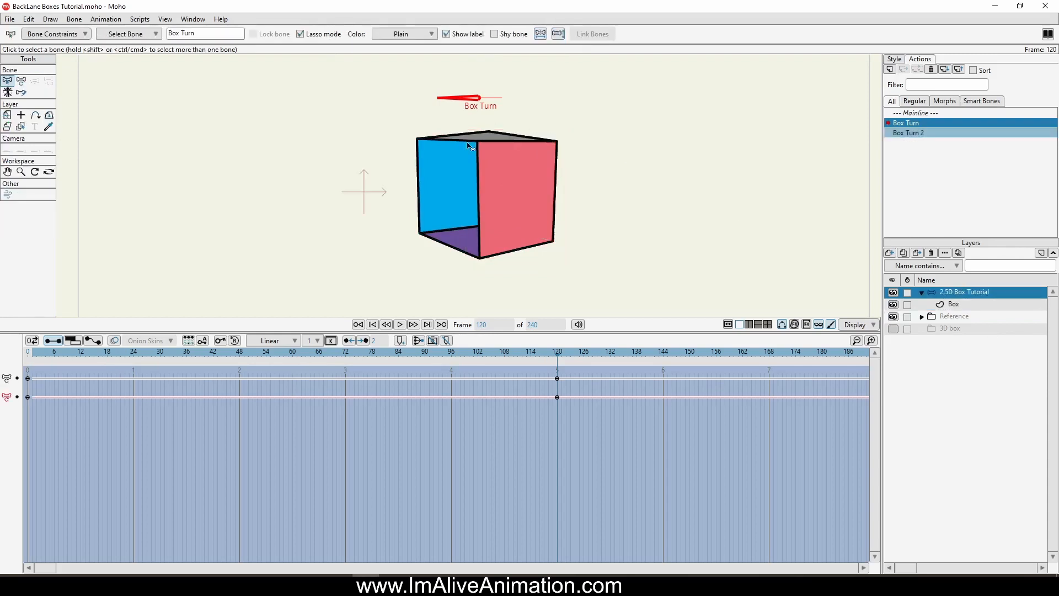
{"action": "mouse_move", "coordinate": [559, 354]}
{"action": "left_mouse_down"}
{"action": "mouse_move", "coordinate": [209, 353]}
{"action": "mouse_move", "coordinate": [561, 360]}
{"action": "left_mouse_up"}
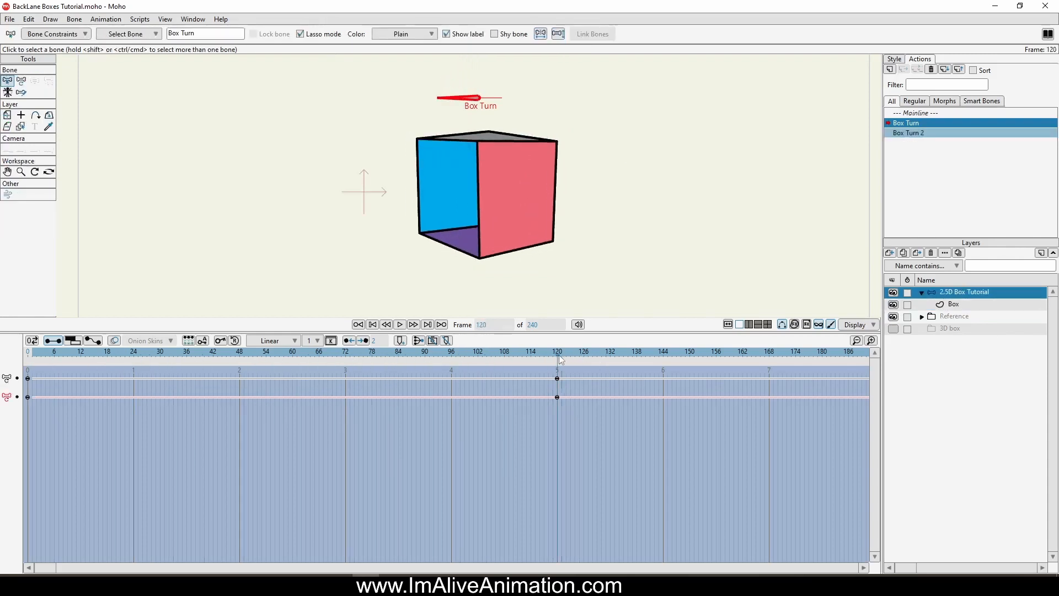
{"action": "left_click", "coordinate": [961, 300]}
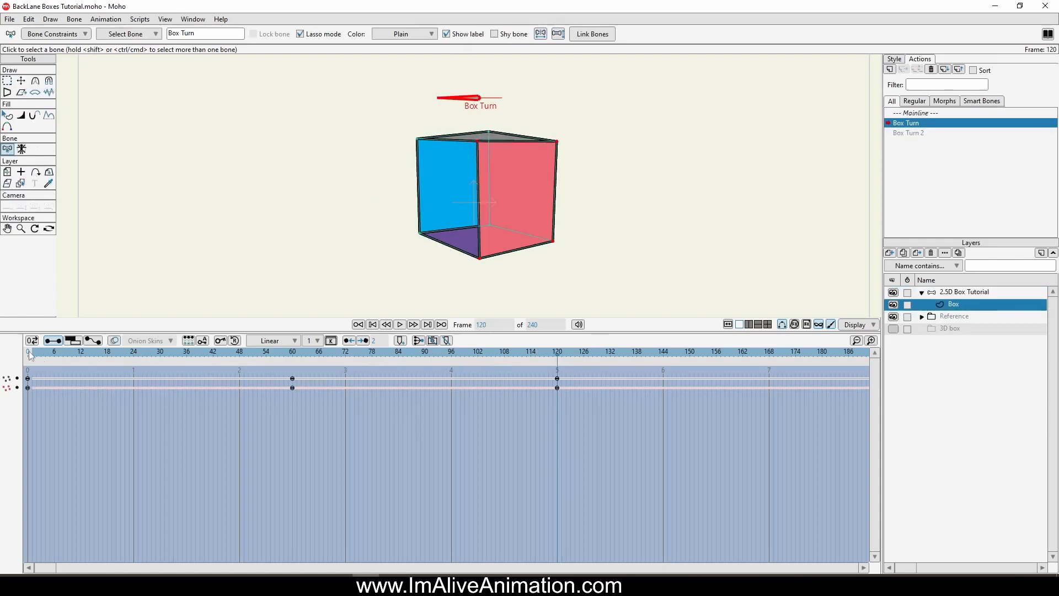
{"action": "mouse_move", "coordinate": [29, 350]}
{"action": "left_mouse_down"}
{"action": "mouse_move", "coordinate": [580, 359]}
{"action": "mouse_move", "coordinate": [505, 374]}
{"action": "mouse_move", "coordinate": [27, 366]}
{"action": "mouse_move", "coordinate": [535, 365]}
{"action": "mouse_move", "coordinate": [265, 368]}
{"action": "left_mouse_up"}
{"action": "left_click_drag", "start_coordinate": [160, 374], "coordinate": [294, 396]}
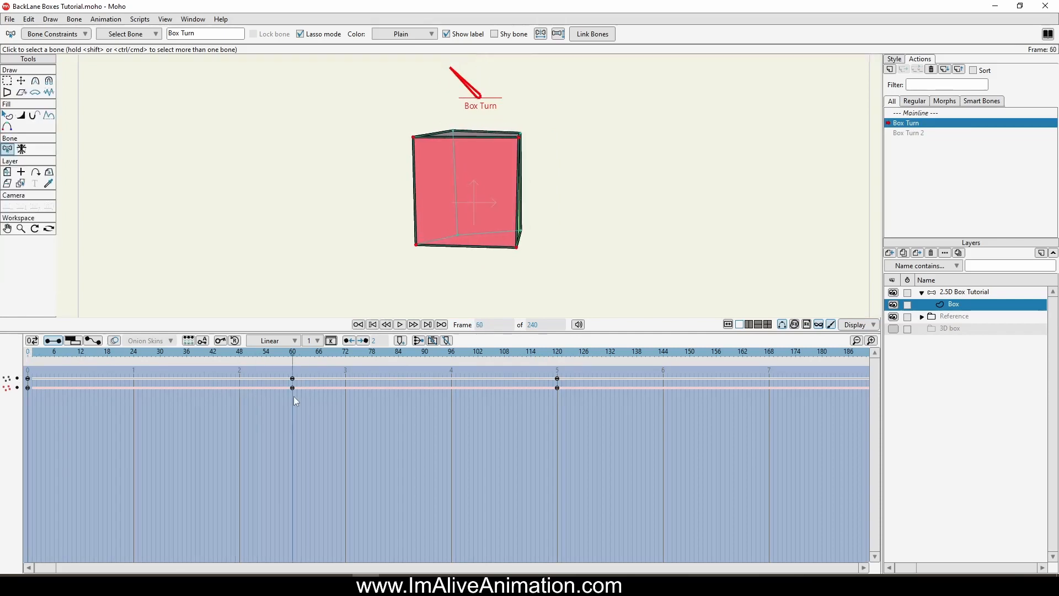
{"action": "left_click", "coordinate": [451, 132]}
{"action": "left_click", "coordinate": [21, 80]}
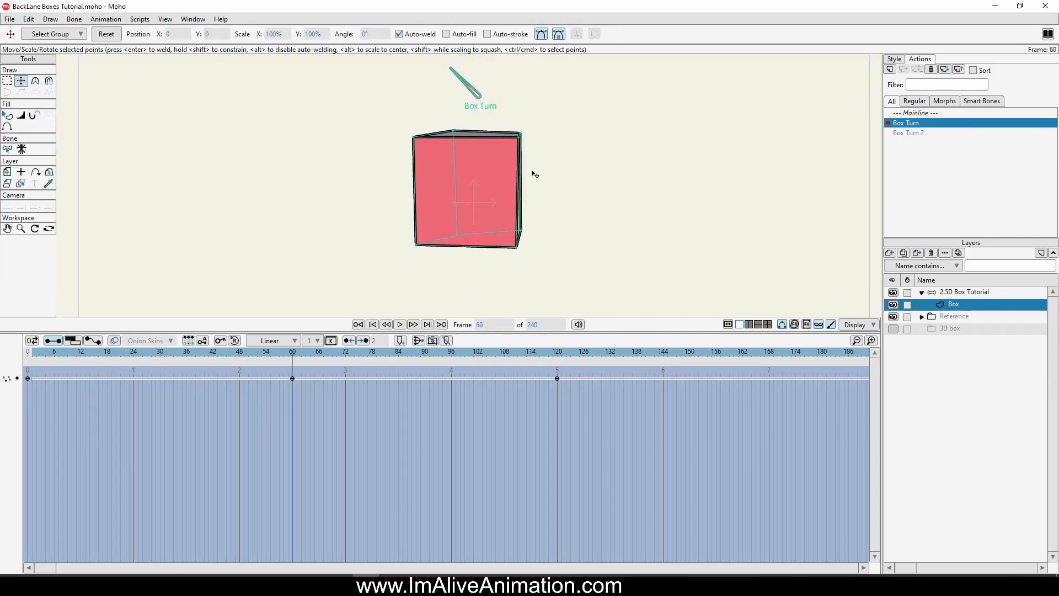
Step: Try deleting the point keyframe at frame 60 and undo the deletion
{"action": "left_click", "coordinate": [320, 396]}
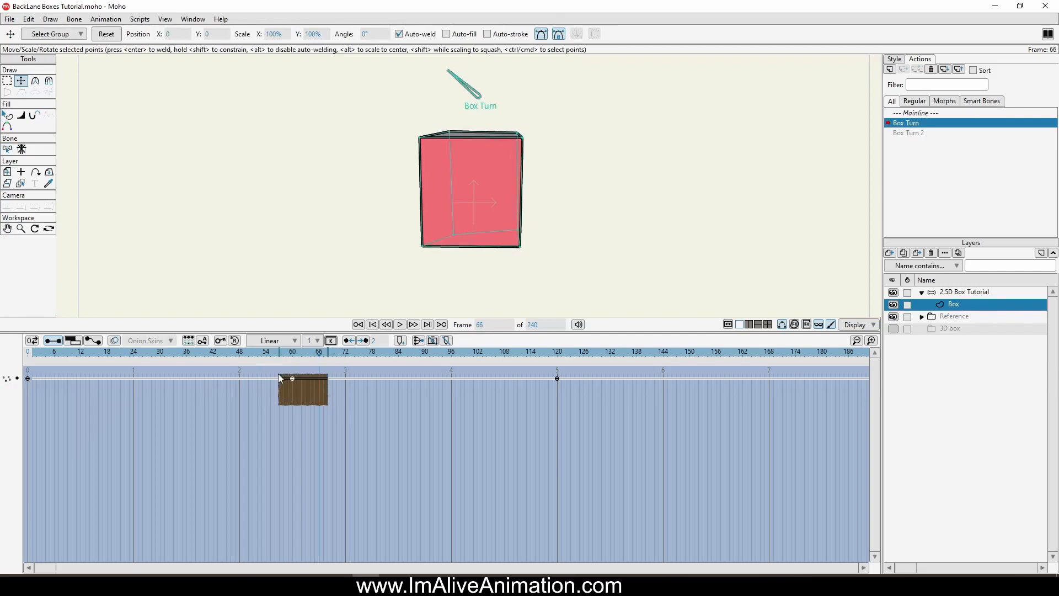
{"action": "left_click_drag", "start_coordinate": [278, 374], "coordinate": [311, 405]}
{"action": "key", "text": "Delete"}
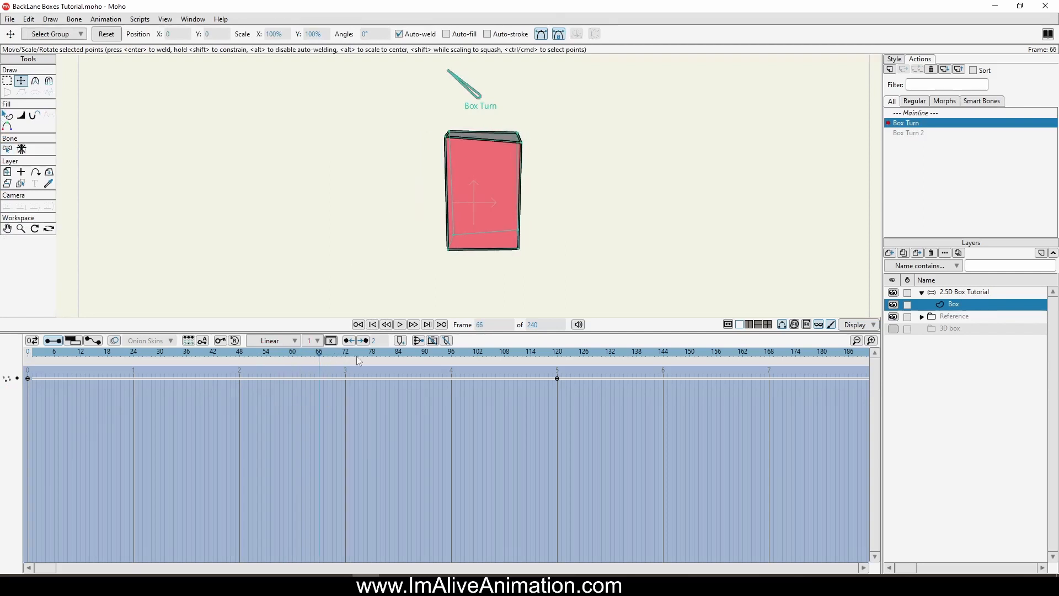
{"action": "key", "text": "ctrl+z"}
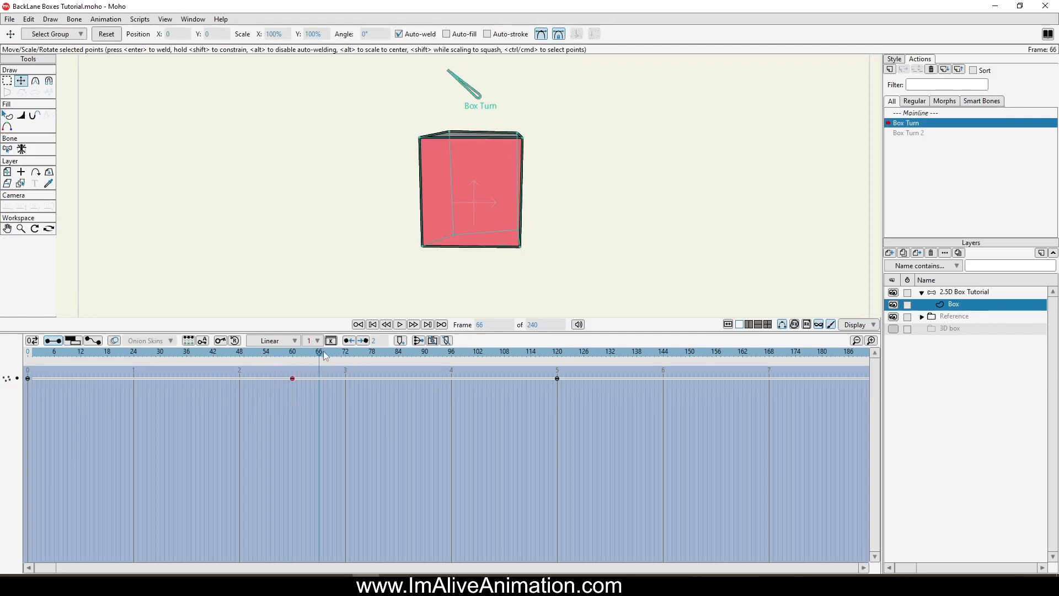
Step: At frame 60, raise the two rear corners of the gray top face
{"action": "left_click_drag", "start_coordinate": [325, 356], "coordinate": [292, 354]}
{"action": "left_click_drag", "start_coordinate": [458, 131], "coordinate": [454, 126]}
{"action": "left_click_drag", "start_coordinate": [519, 138], "coordinate": [525, 131]}
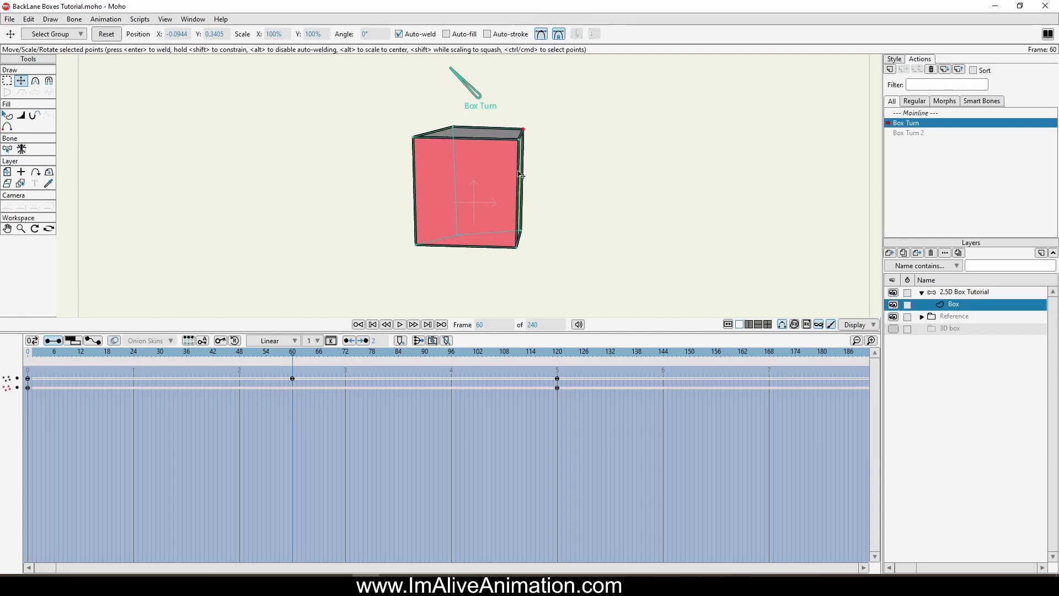
Step: Scrub to frame 120 and lower the front top corner where the blue, gray and red faces meet
{"action": "left_click", "coordinate": [33, 352]}
{"action": "left_click_drag", "start_coordinate": [33, 352], "coordinate": [558, 394]}
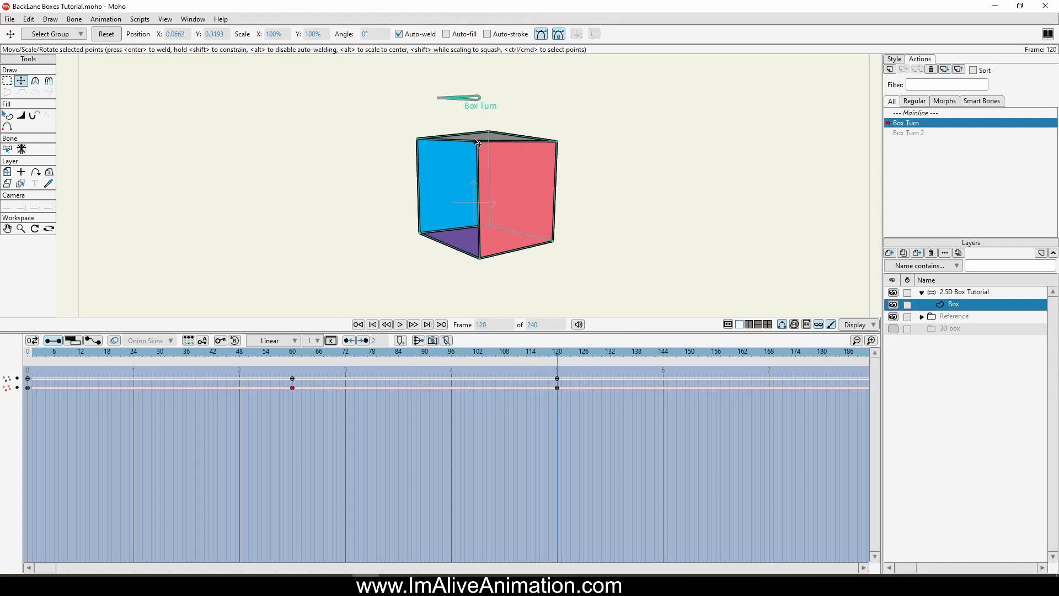
{"action": "left_click_drag", "start_coordinate": [478, 141], "coordinate": [480, 146]}
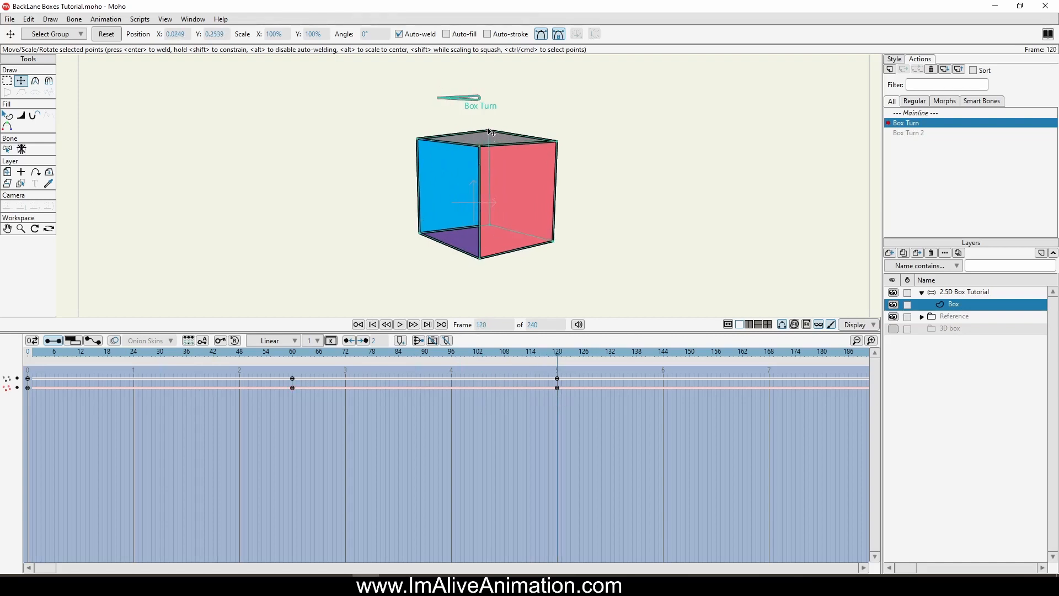
Step: Scrub the turn from frame 0 to 96 and examine the blue and purple faces by selecting each shape
{"action": "left_click_drag", "start_coordinate": [555, 364], "coordinate": [14, 330]}
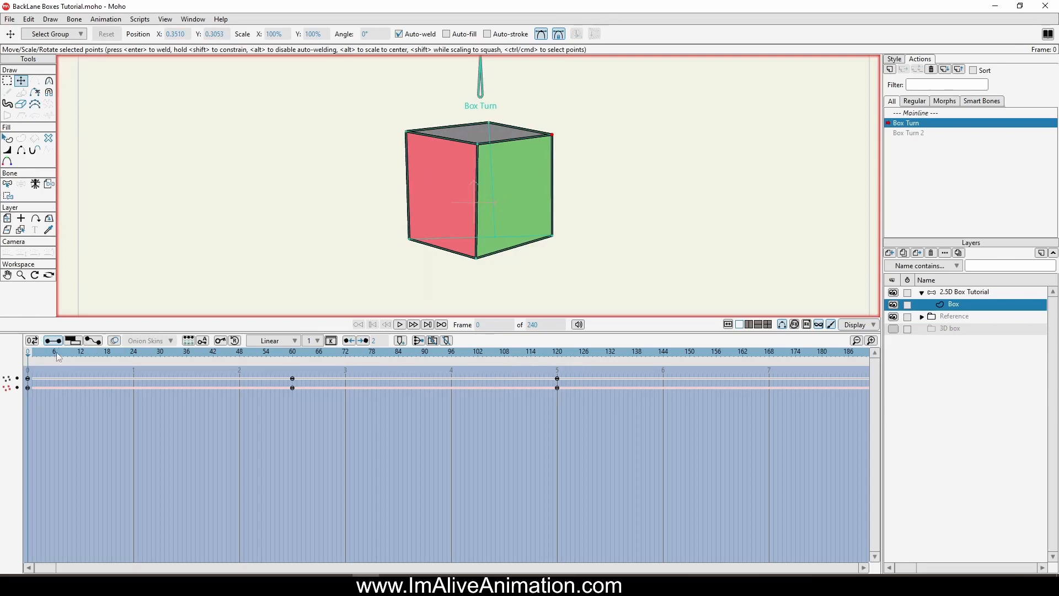
{"action": "left_click", "coordinate": [36, 354]}
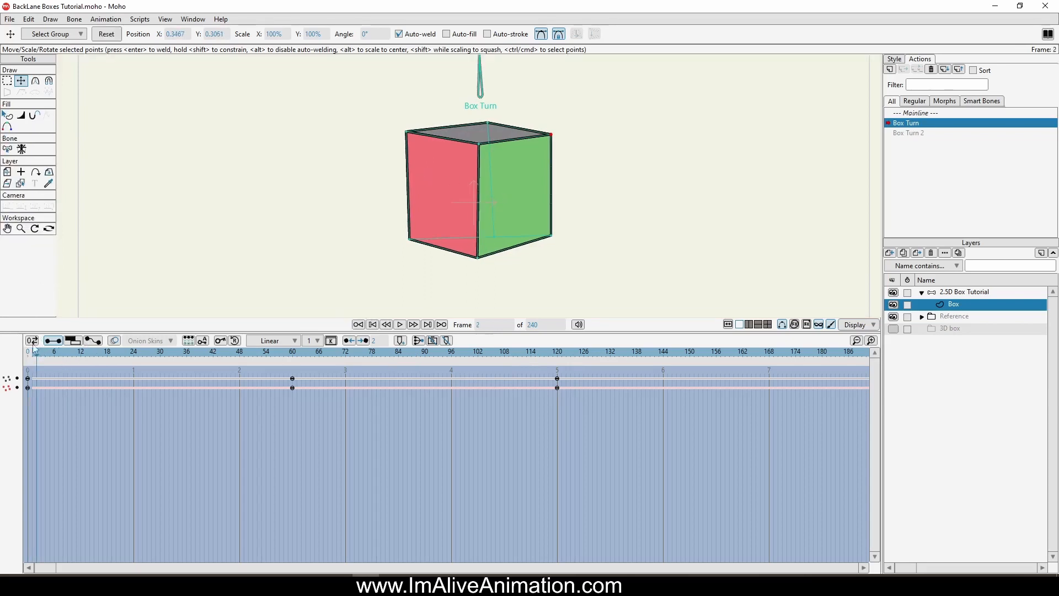
{"action": "left_click", "coordinate": [24, 352]}
{"action": "left_click", "coordinate": [79, 356]}
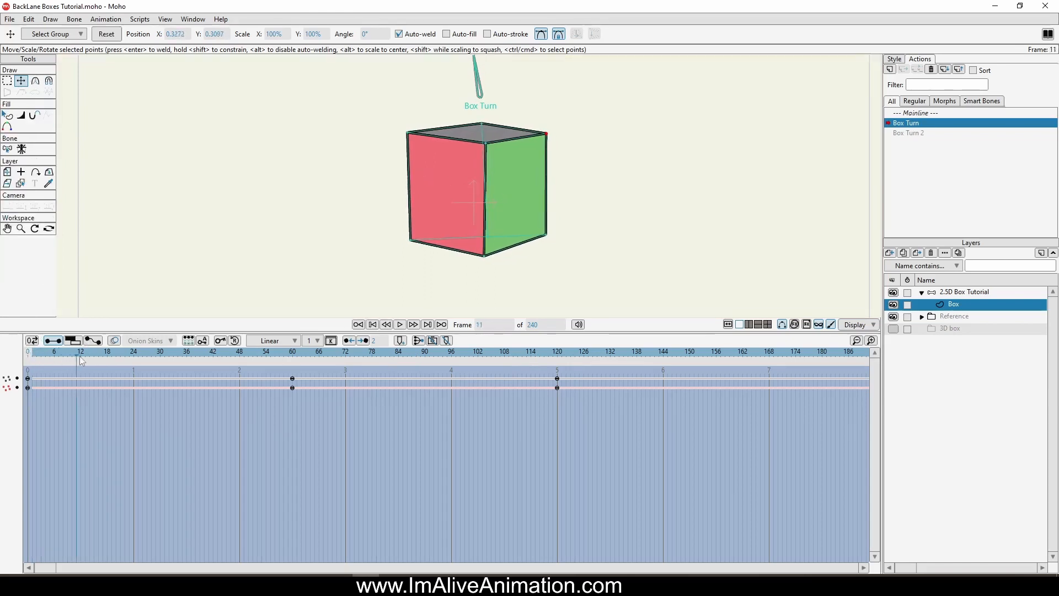
{"action": "left_click_drag", "start_coordinate": [80, 356], "coordinate": [414, 372]}
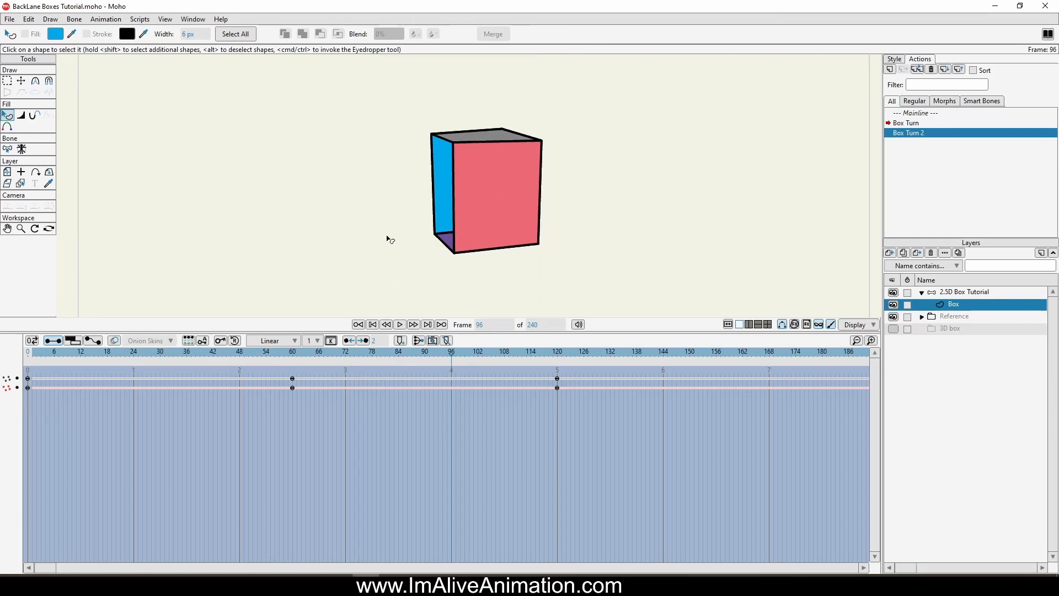
{"action": "left_click", "coordinate": [453, 171]}
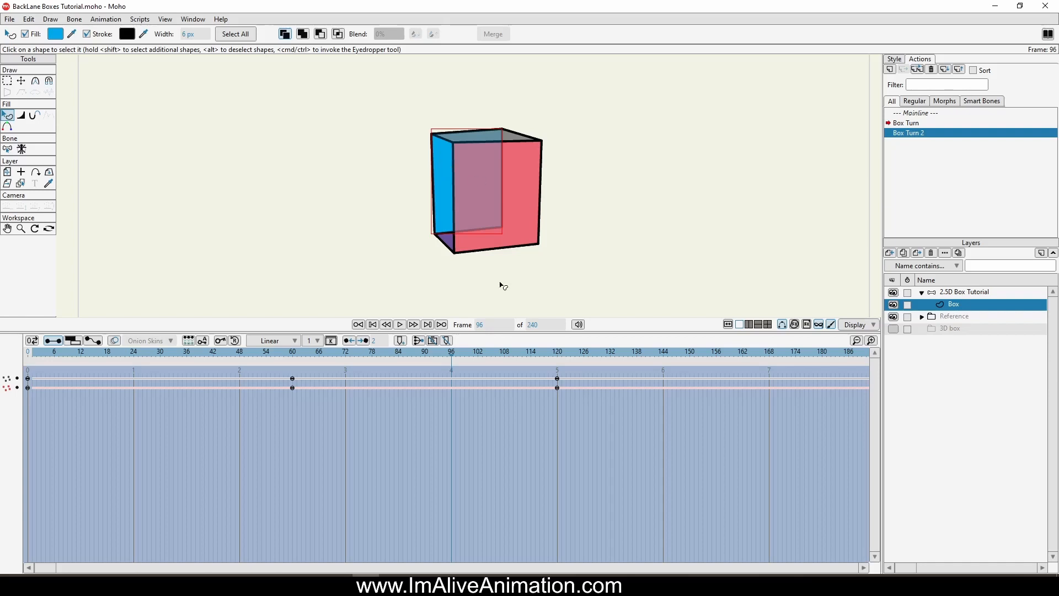
{"action": "left_click", "coordinate": [448, 246]}
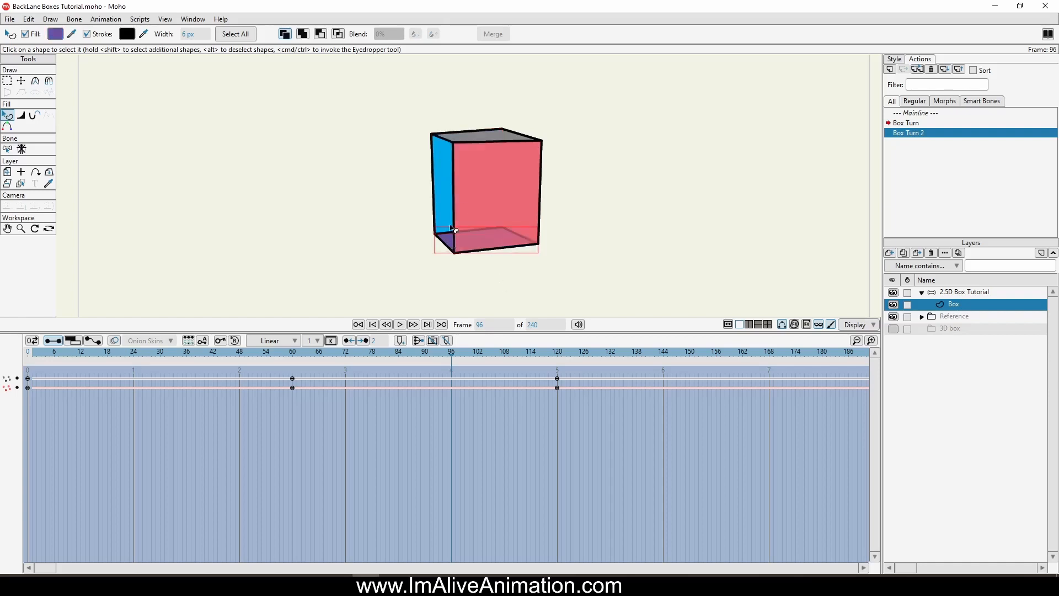
{"action": "left_click", "coordinate": [449, 186]}
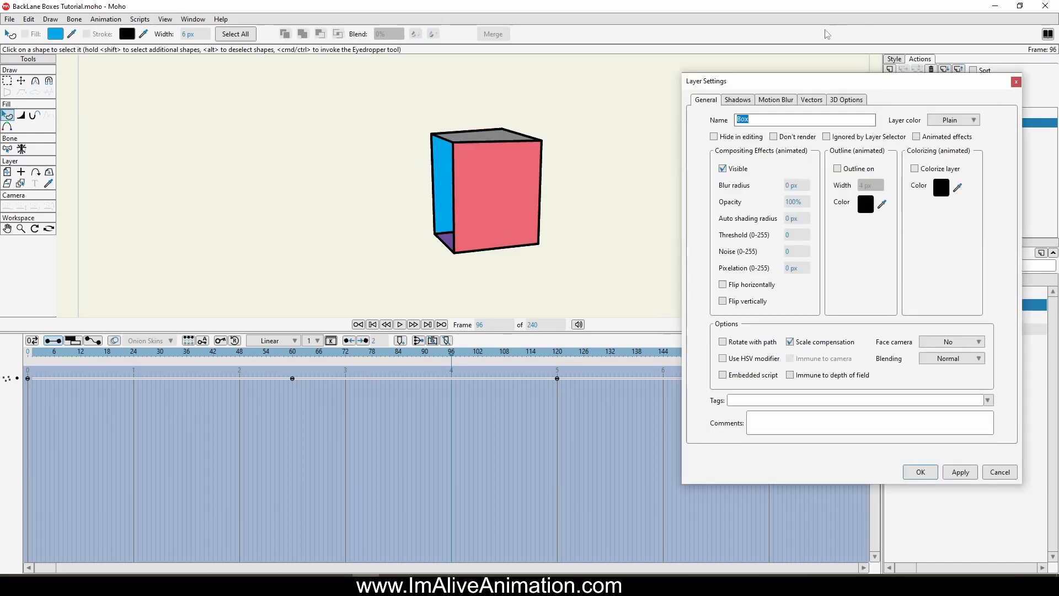
Step: Turn on Animated shape order in the Box layer's vector settings
{"action": "left_click", "coordinate": [815, 101]}
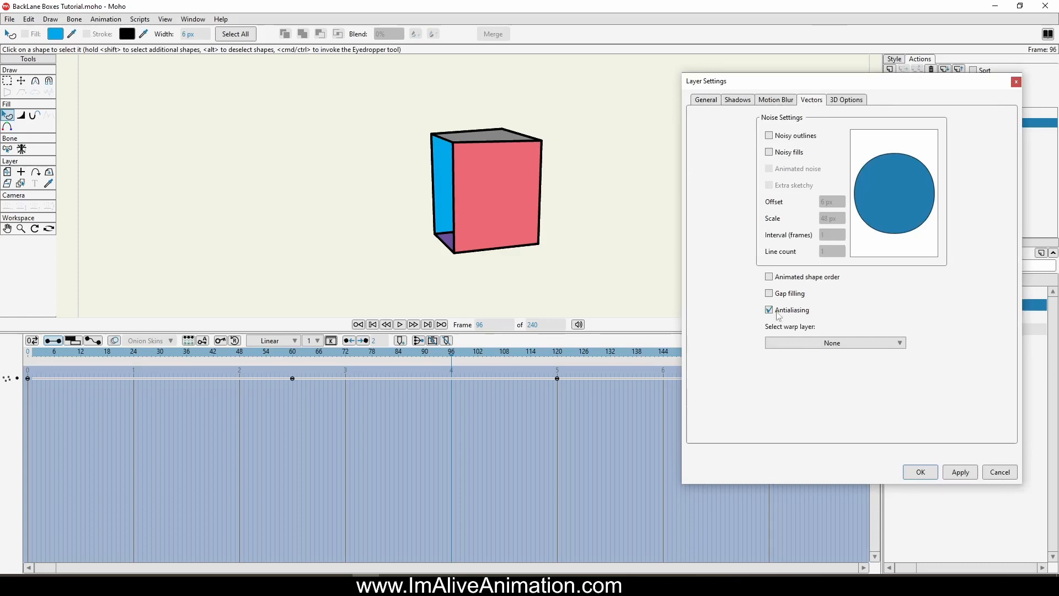
{"action": "left_click", "coordinate": [783, 277]}
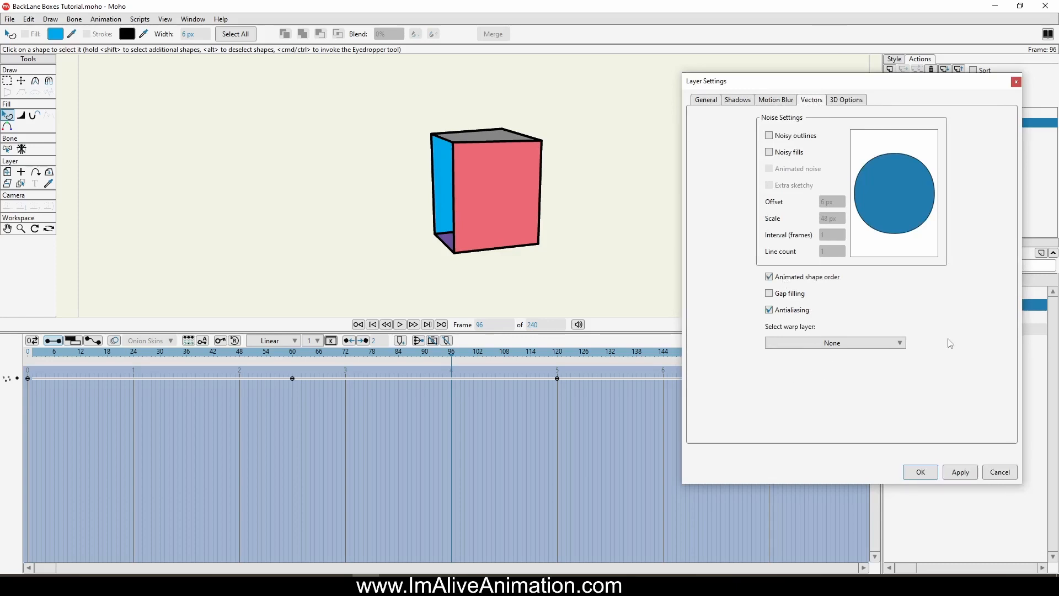
{"action": "left_click", "coordinate": [921, 473]}
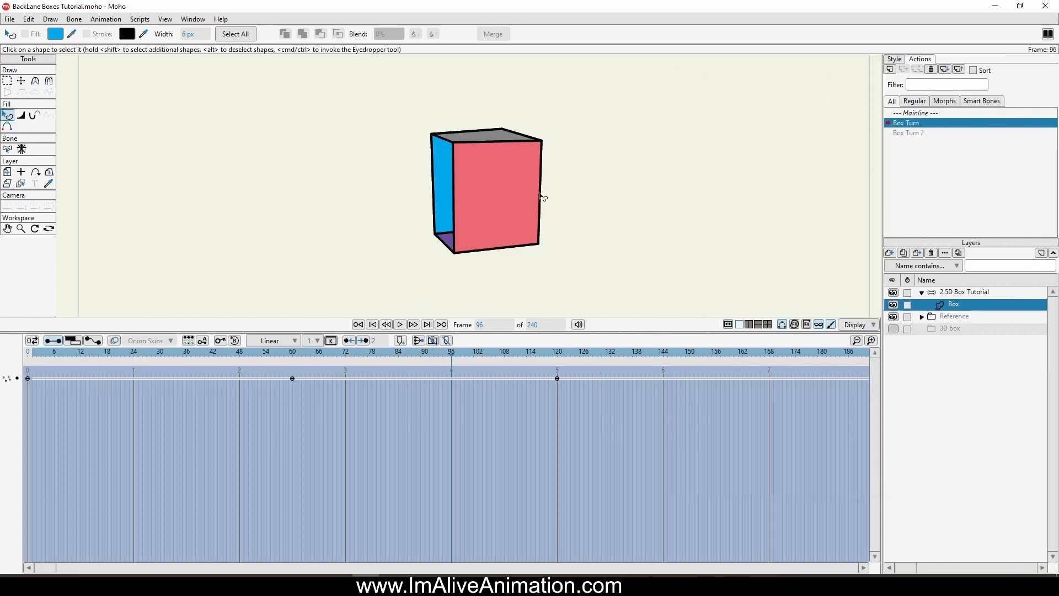
Step: At frame 96, lower the blue and purple faces in the shape order so they sit behind the white face
{"action": "left_click", "coordinate": [448, 174]}
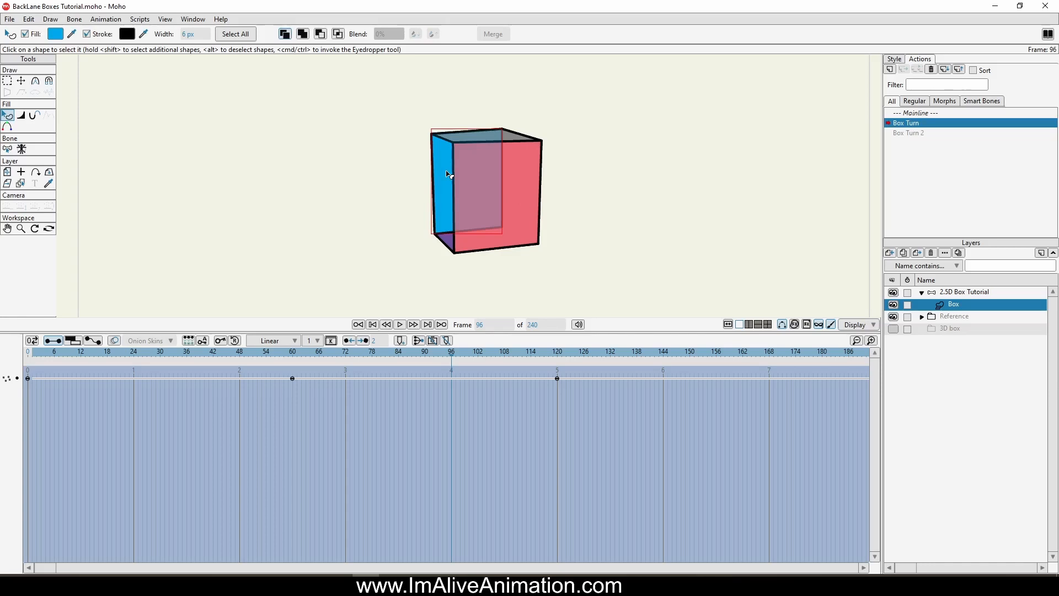
{"action": "left_click", "coordinate": [448, 166]}
{"action": "left_click", "coordinate": [451, 243]}
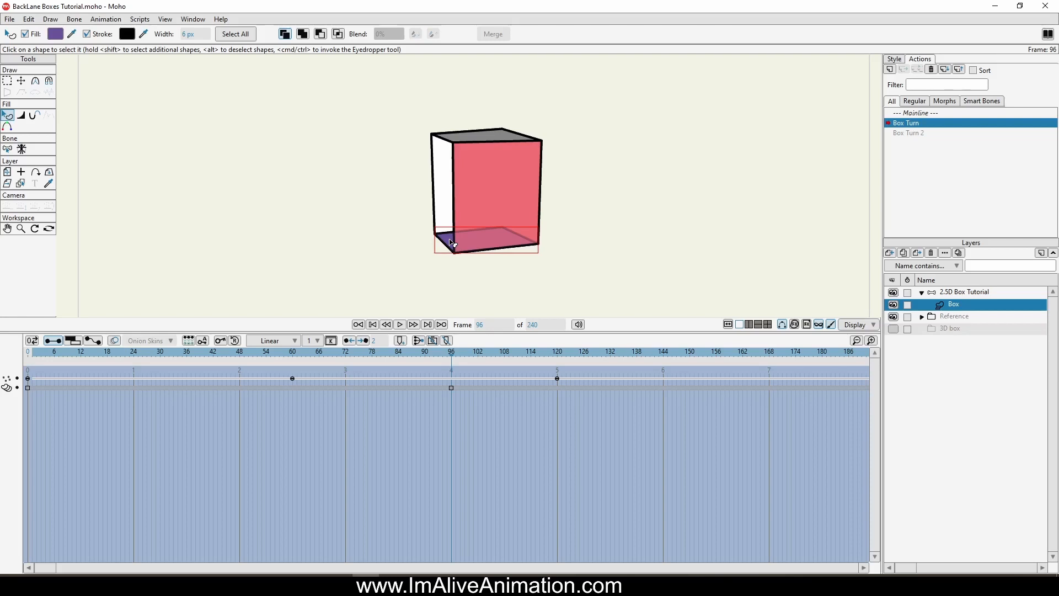
{"action": "key", "text": "Down"}
Step: Move the shape order keyframe to frame 84 and scrub the turn to check the face switch
{"action": "left_click_drag", "start_coordinate": [505, 355], "coordinate": [465, 359]}
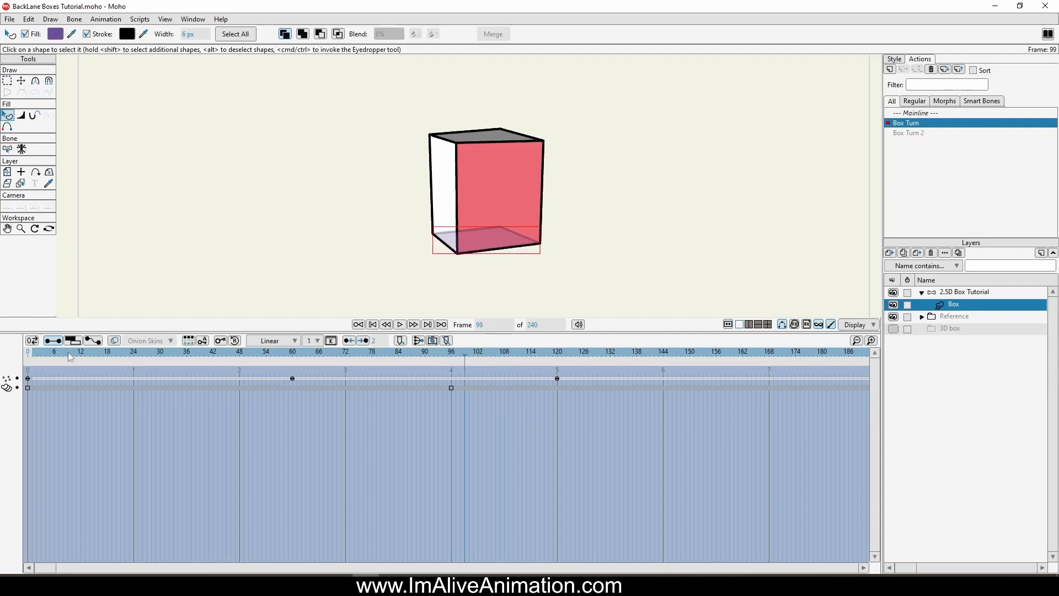
{"action": "left_click", "coordinate": [42, 355]}
{"action": "left_click_drag", "start_coordinate": [42, 356], "coordinate": [450, 389]}
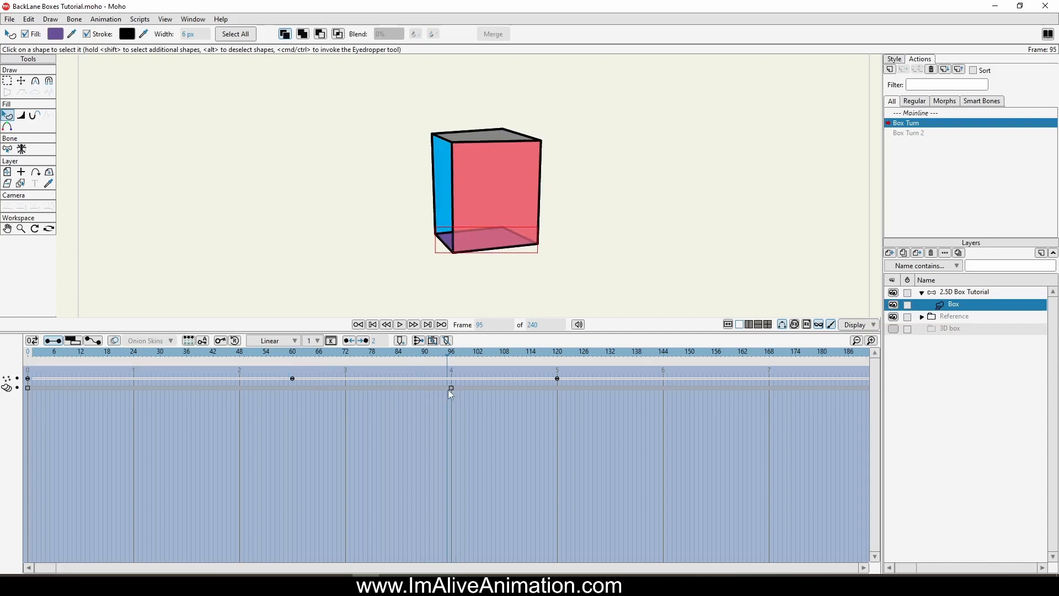
{"action": "left_click_drag", "start_coordinate": [337, 354], "coordinate": [400, 395]}
{"action": "mouse_move", "coordinate": [398, 355]}
{"action": "left_mouse_down"}
{"action": "mouse_move", "coordinate": [377, 350]}
{"action": "mouse_move", "coordinate": [460, 355]}
{"action": "left_mouse_up"}
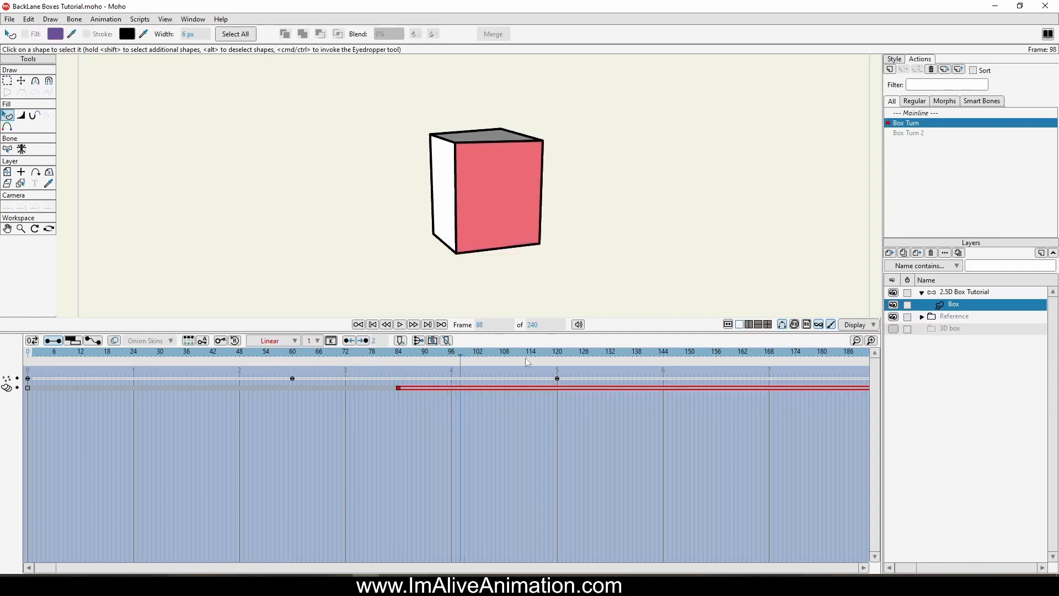
{"action": "left_click_drag", "start_coordinate": [389, 355], "coordinate": [176, 345]}
Step: Open the Box Turn 2 action from the bone layer, go to frame 120 and select the Box layer
{"action": "left_click", "coordinate": [932, 113]}
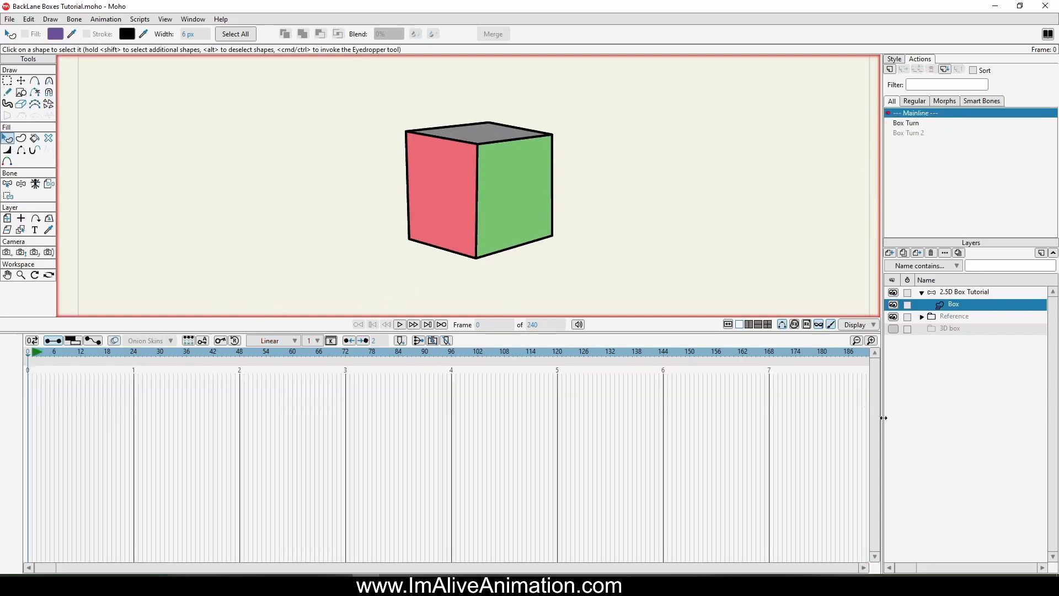
{"action": "left_click", "coordinate": [949, 293]}
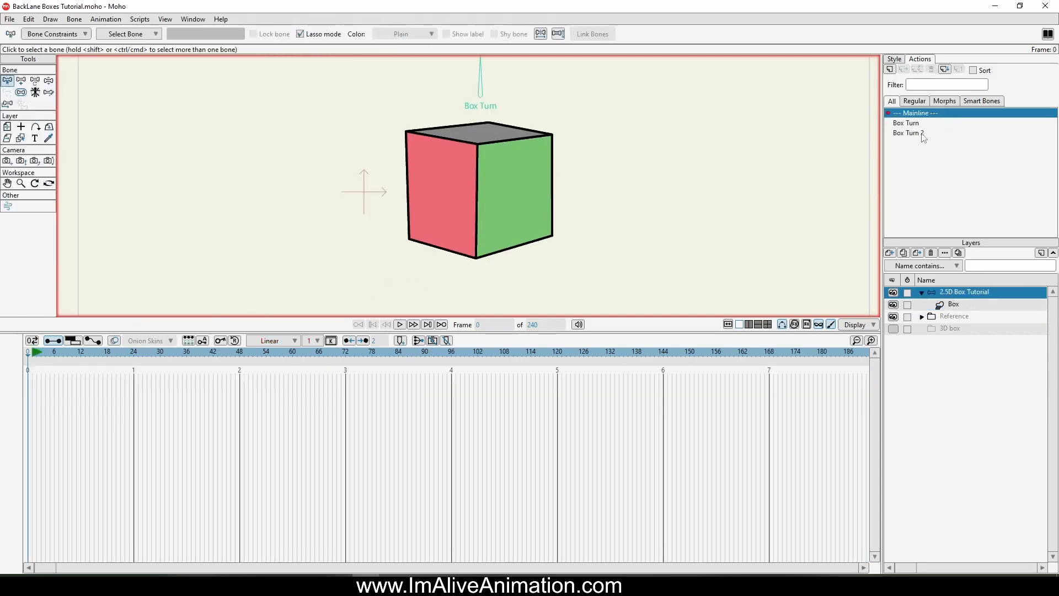
{"action": "left_click", "coordinate": [921, 135]}
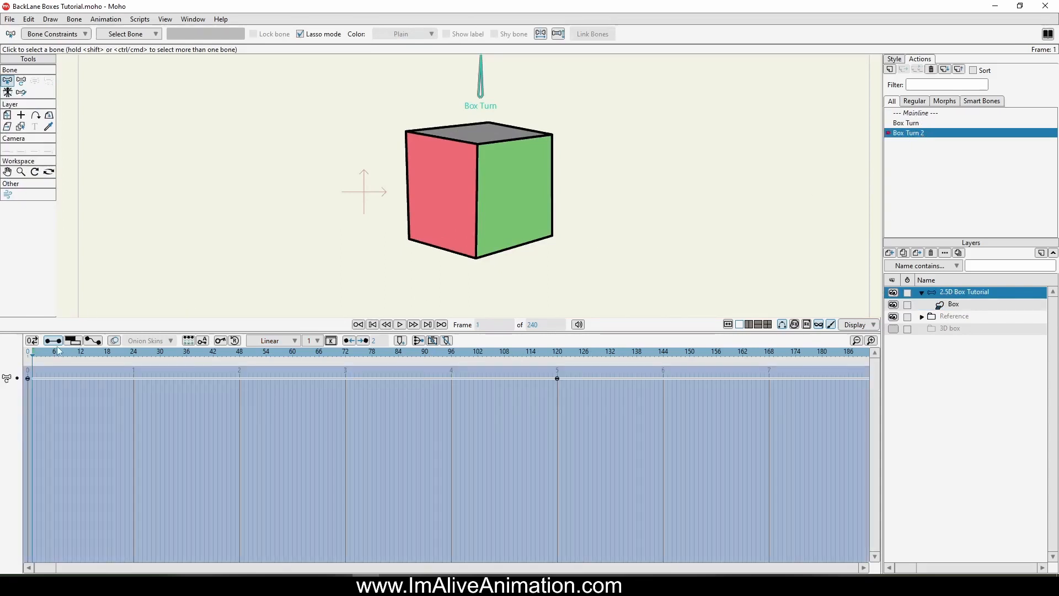
{"action": "left_click_drag", "start_coordinate": [33, 357], "coordinate": [557, 385]}
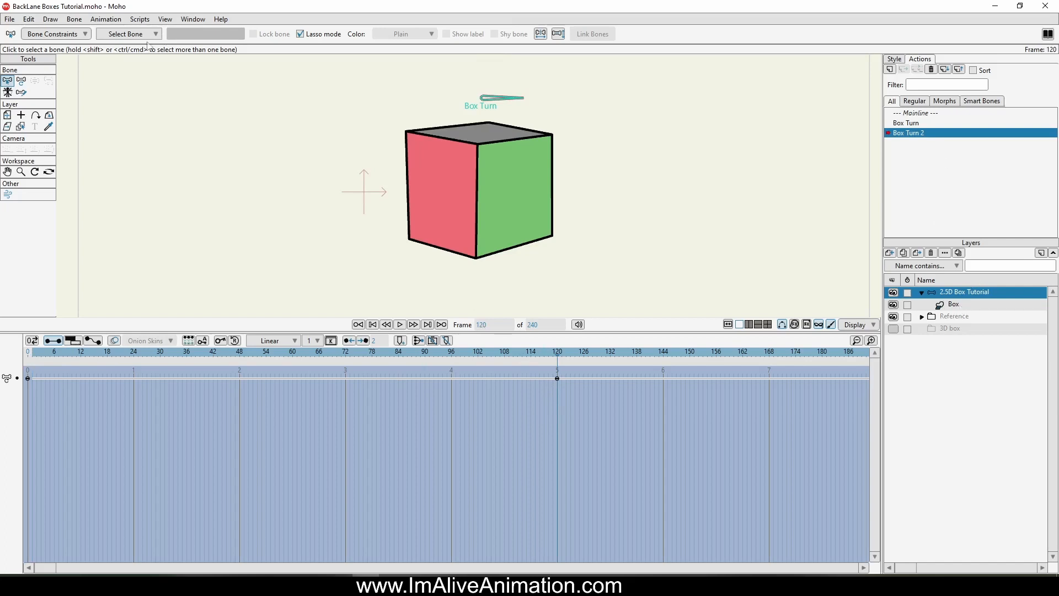
{"action": "left_click", "coordinate": [947, 305]}
Step: At frame 120 of Box Turn 2, select the box's front vertical edge points and move them to its left side
{"action": "left_click", "coordinate": [10, 81]}
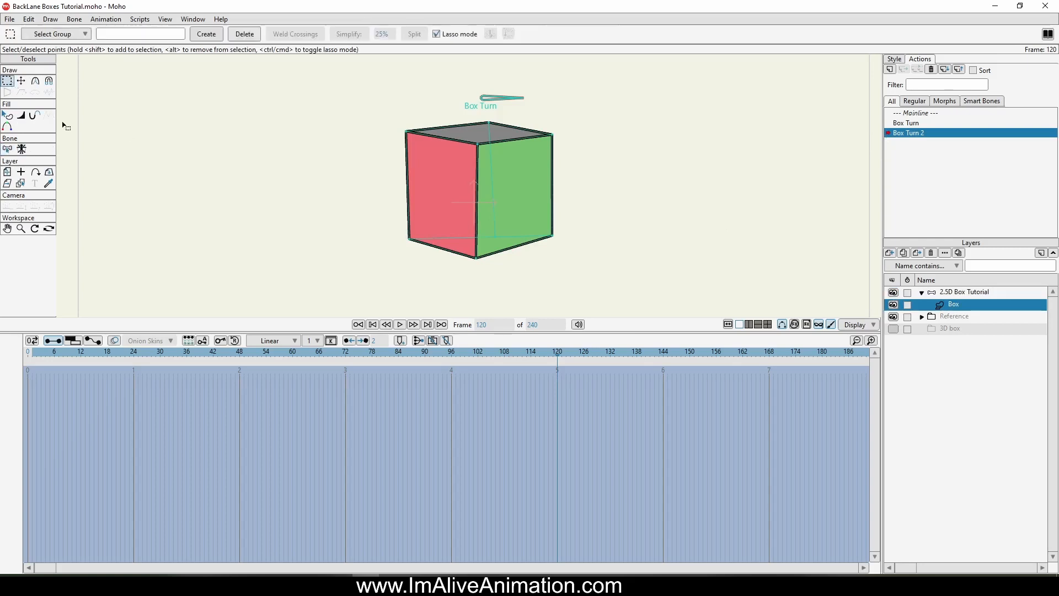
{"action": "mouse_move", "coordinate": [469, 275]}
{"action": "left_mouse_down"}
{"action": "mouse_move", "coordinate": [463, 233]}
{"action": "mouse_move", "coordinate": [466, 271]}
{"action": "left_mouse_up"}
{"action": "left_click", "coordinate": [24, 82]}
{"action": "left_click_drag", "start_coordinate": [475, 196], "coordinate": [405, 160]}
Step: Select the green face's right-hand edge points and move them inward and slightly down as the new front edge
{"action": "left_click", "coordinate": [556, 177]}
{"action": "left_click", "coordinate": [7, 81]}
{"action": "mouse_move", "coordinate": [548, 269]}
{"action": "left_mouse_down"}
{"action": "mouse_move", "coordinate": [554, 145]}
{"action": "mouse_move", "coordinate": [545, 157]}
{"action": "left_mouse_up"}
{"action": "left_click", "coordinate": [21, 82]}
{"action": "mouse_move", "coordinate": [553, 200]}
{"action": "left_mouse_down"}
{"action": "mouse_move", "coordinate": [496, 237]}
{"action": "mouse_move", "coordinate": [496, 254]}
{"action": "left_mouse_up"}
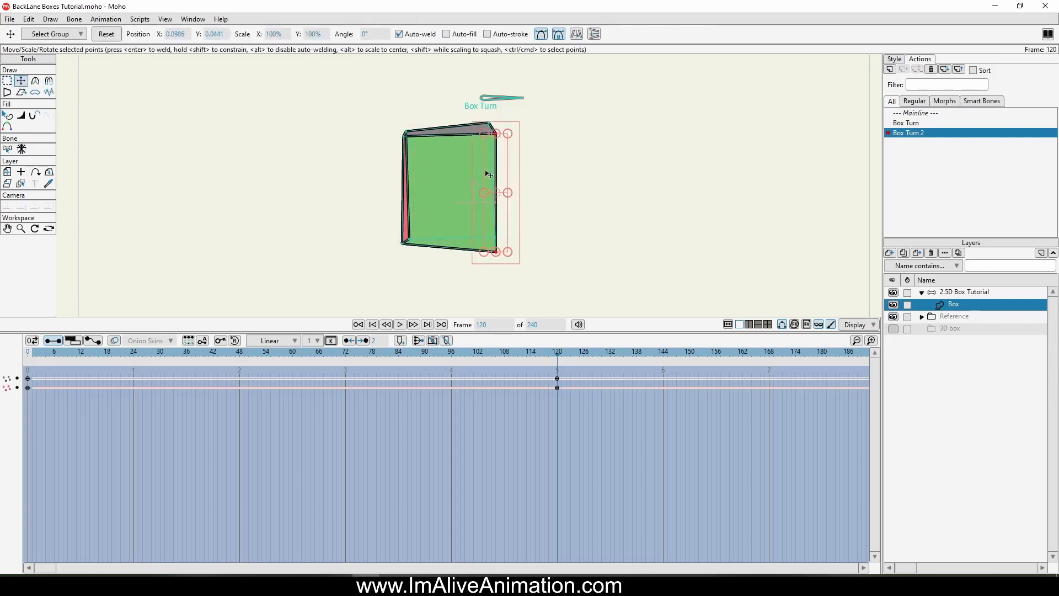
{"action": "left_click_drag", "start_coordinate": [487, 172], "coordinate": [479, 172]}
Step: Select the rear vertical edge points and move them out to the right to open up the blue side face
{"action": "left_click", "coordinate": [8, 82]}
{"action": "left_click_drag", "start_coordinate": [481, 116], "coordinate": [496, 243]}
{"action": "left_click", "coordinate": [21, 81]}
{"action": "left_click_drag", "start_coordinate": [535, 205], "coordinate": [583, 206]}
Step: Adjust the blue face's outer corners, lower the front top corner and move the old left-edge corners to the box's rear
{"action": "left_click_drag", "start_coordinate": [546, 123], "coordinate": [553, 170]}
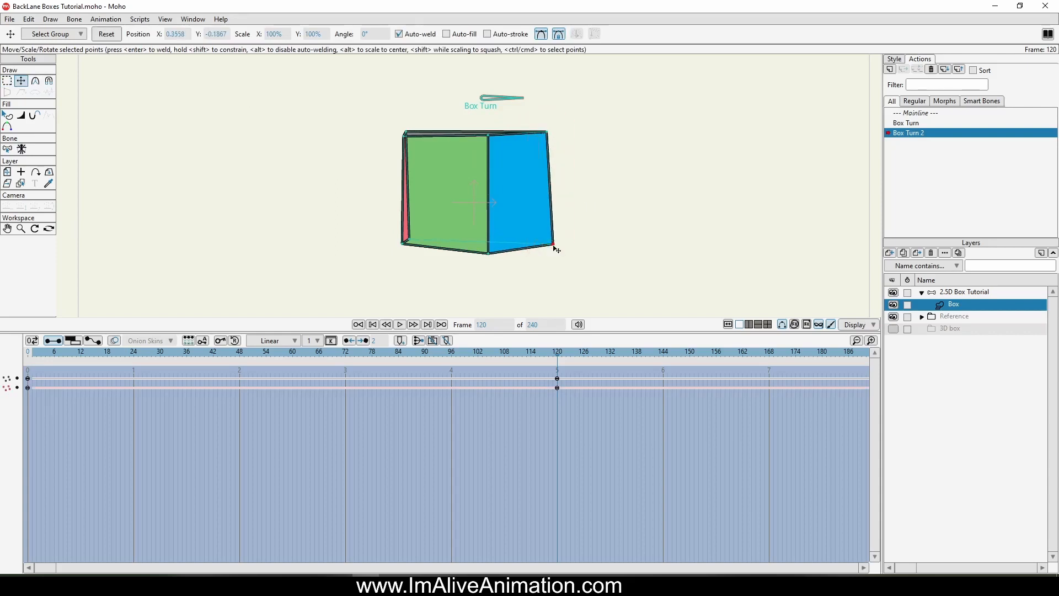
{"action": "left_click_drag", "start_coordinate": [555, 247], "coordinate": [549, 243]}
{"action": "left_click_drag", "start_coordinate": [406, 132], "coordinate": [474, 127]}
{"action": "left_click_drag", "start_coordinate": [489, 135], "coordinate": [489, 144]}
{"action": "left_click_drag", "start_coordinate": [409, 240], "coordinate": [473, 227]}
Step: At frame 60 of Box Turn 2, select the box's side edge points and move them outward to widen the green face
{"action": "left_click_drag", "start_coordinate": [558, 353], "coordinate": [292, 383]}
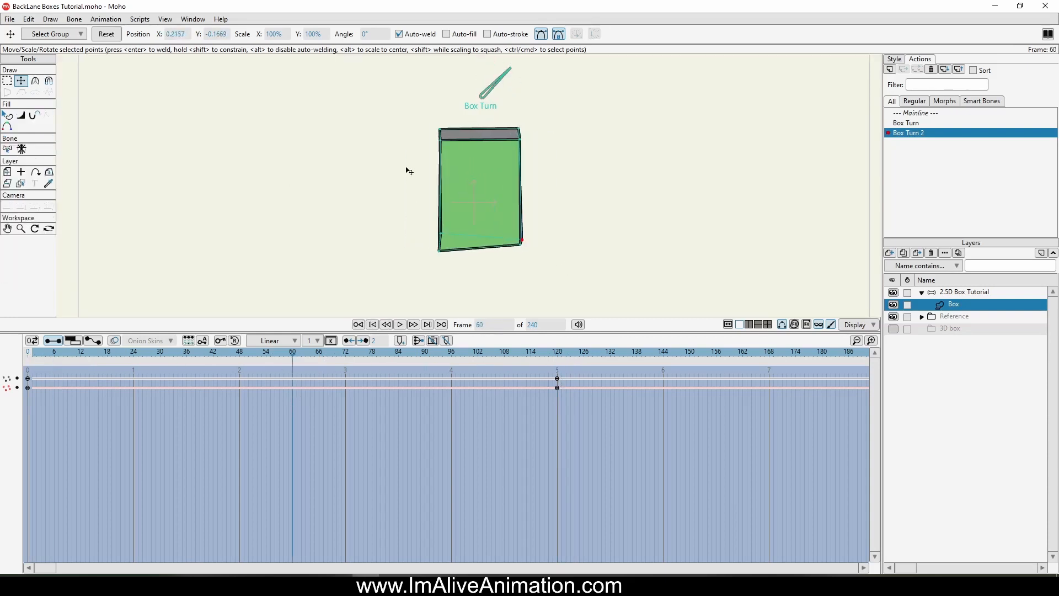
{"action": "left_click", "coordinate": [7, 80]}
{"action": "left_click_drag", "start_coordinate": [355, 158], "coordinate": [465, 233]}
{"action": "mouse_move", "coordinate": [352, 250]}
{"action": "left_mouse_down"}
{"action": "mouse_move", "coordinate": [404, 290]}
{"action": "mouse_move", "coordinate": [358, 271]}
{"action": "left_mouse_up"}
{"action": "left_click", "coordinate": [21, 81]}
{"action": "left_click_drag", "start_coordinate": [435, 190], "coordinate": [425, 194]}
{"action": "left_click_drag", "start_coordinate": [535, 240], "coordinate": [530, 236]}
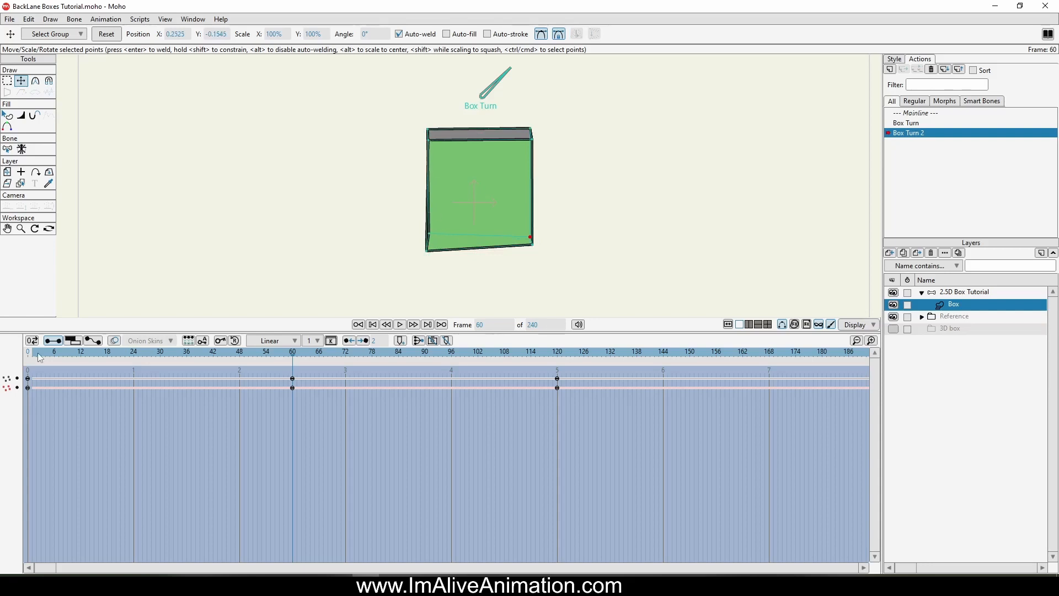
Step: At frame 77, raise the green face above the red face in the shape order
{"action": "left_click_drag", "start_coordinate": [292, 383], "coordinate": [369, 389]}
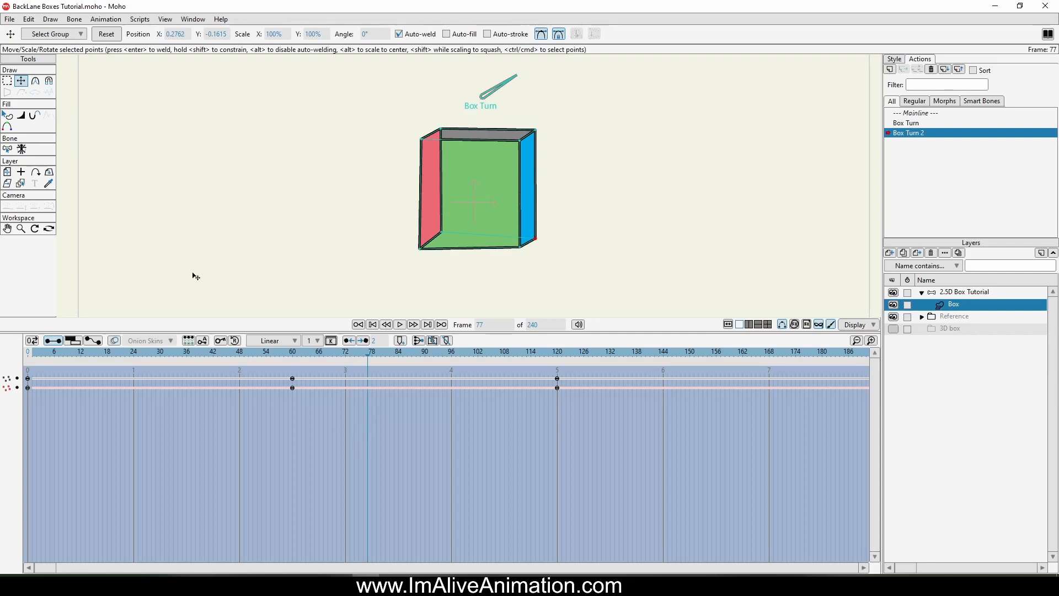
{"action": "left_click", "coordinate": [8, 116]}
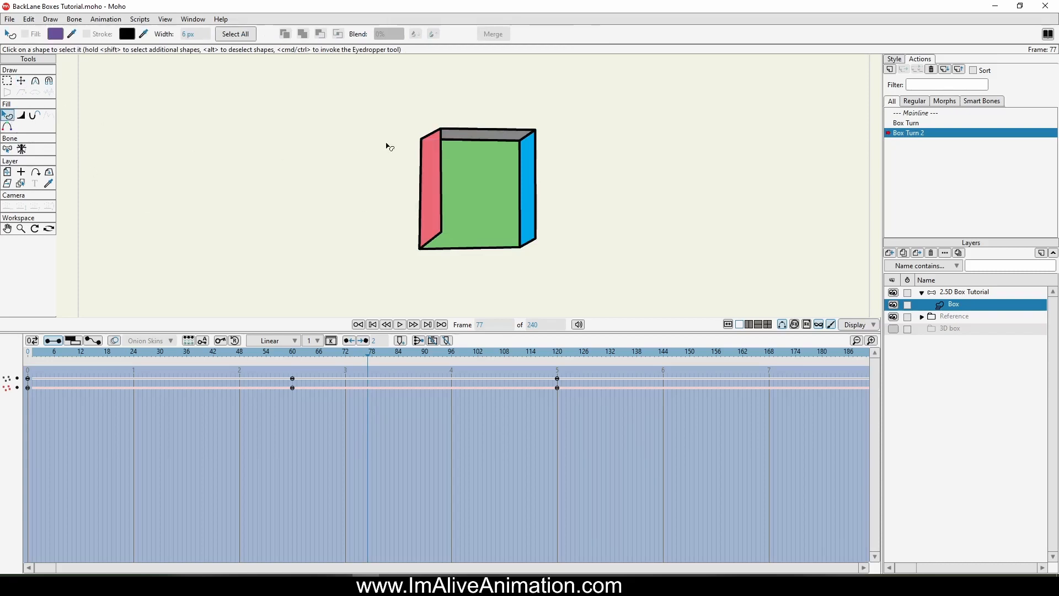
{"action": "left_click", "coordinate": [475, 190]}
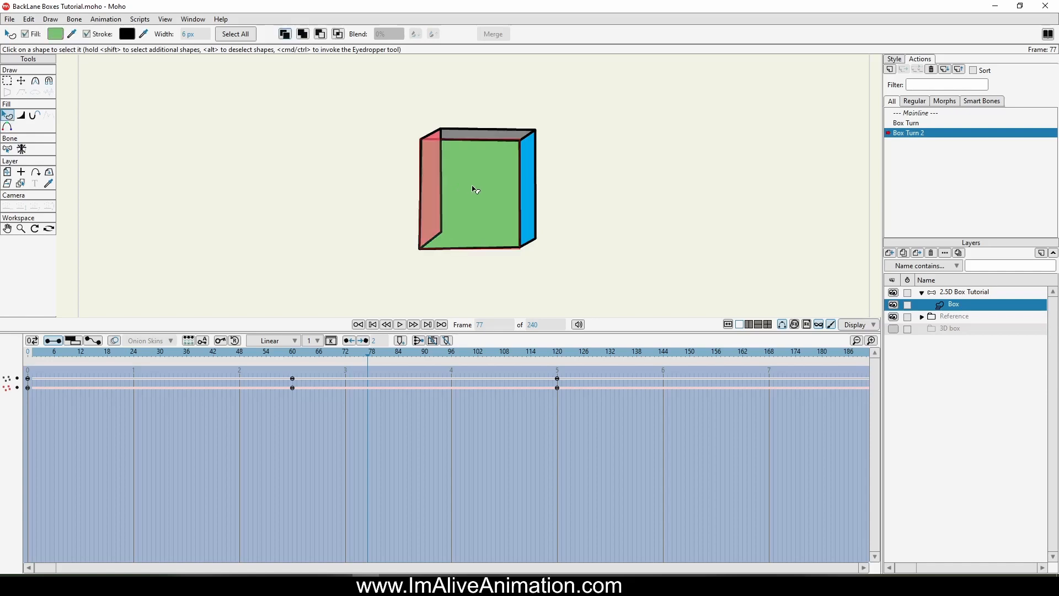
{"action": "key", "text": "Up"}
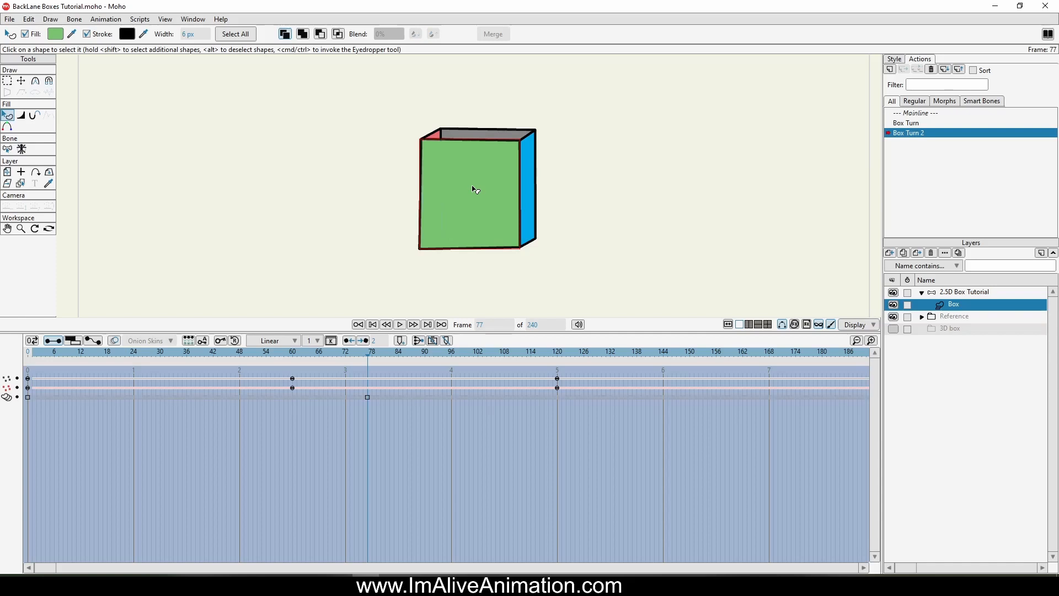
Step: Adjust the shape order at frame 77 so the white back face sits behind the grey top face
{"action": "left_click", "coordinate": [461, 137]}
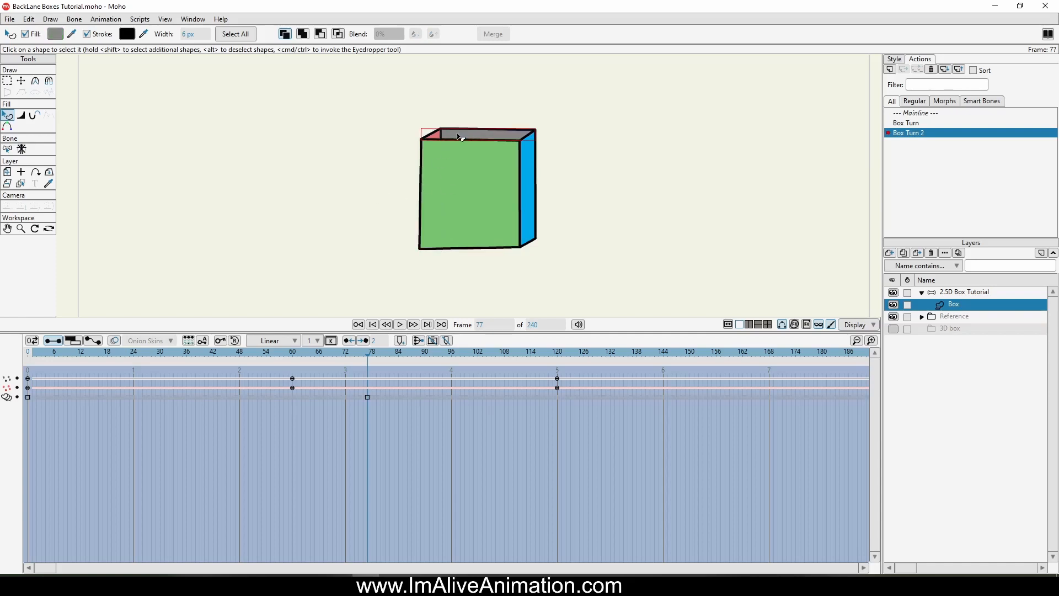
{"action": "key", "text": "Down"}
{"action": "left_click", "coordinate": [440, 139]}
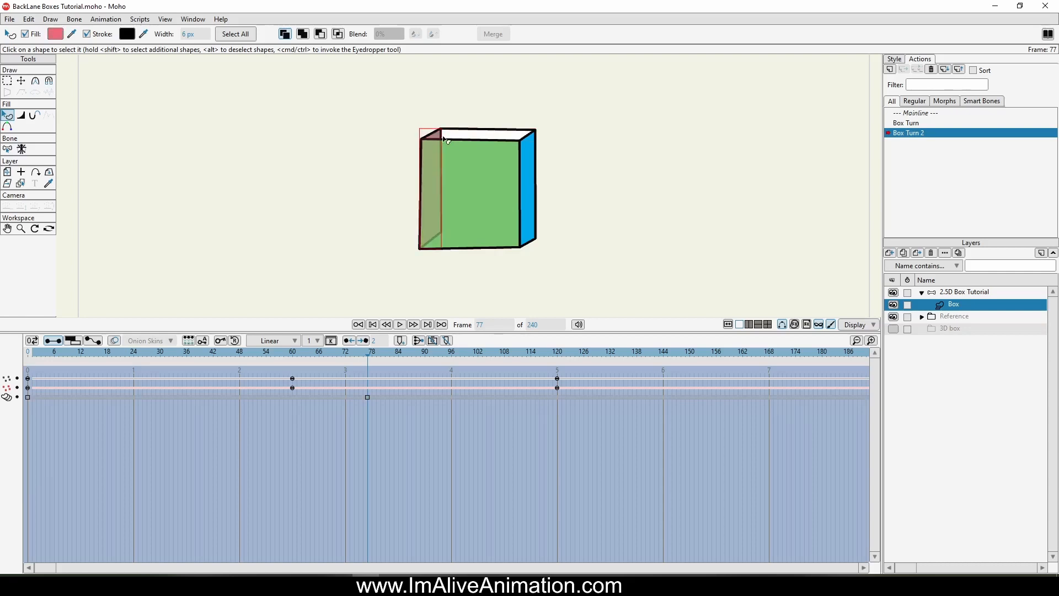
{"action": "left_click", "coordinate": [433, 135]}
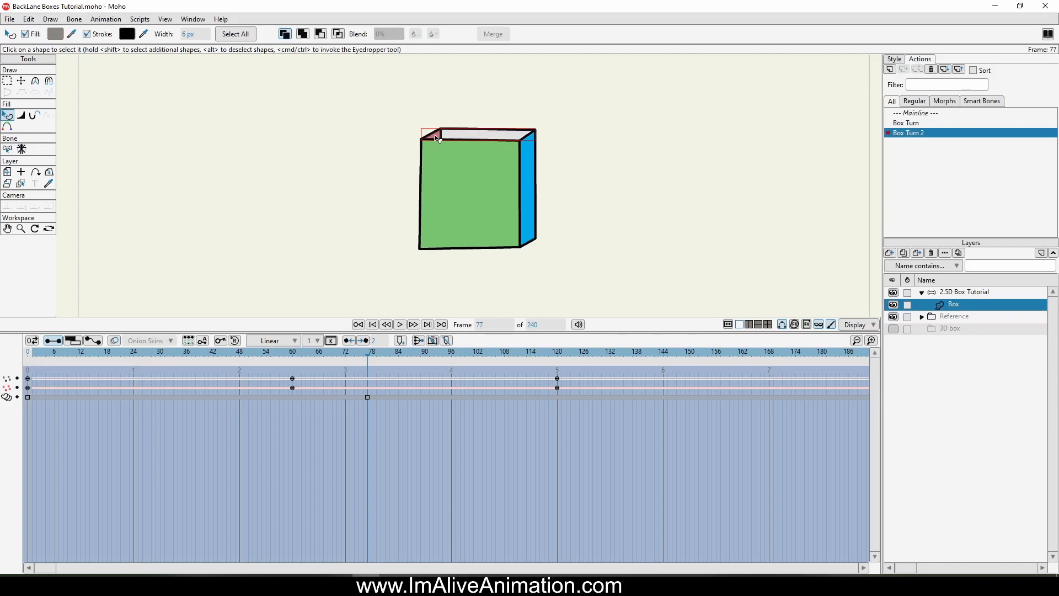
{"action": "left_click", "coordinate": [474, 138]}
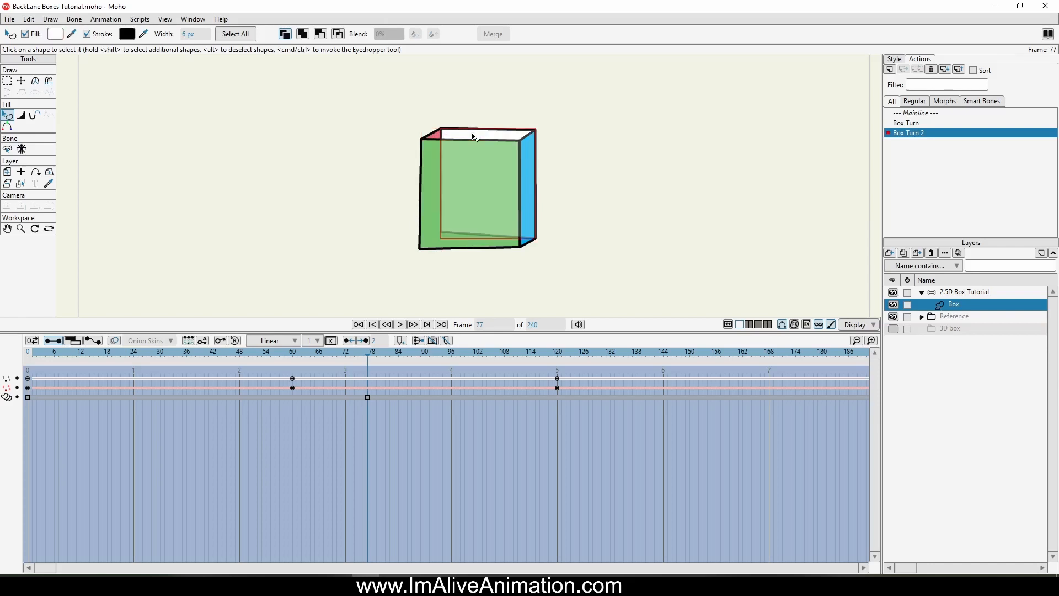
Step: Keep the green face in front and send the red side face behind the grey top face at frame 77
{"action": "left_click", "coordinate": [429, 144]}
{"action": "key", "text": "shift+Down"}
{"action": "key", "text": "shift+Up"}
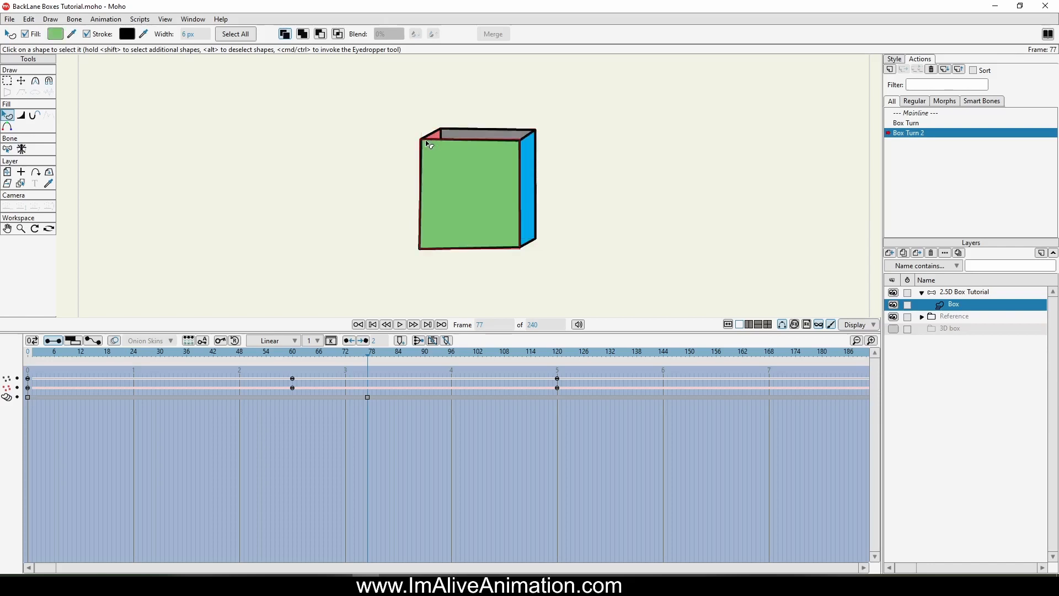
{"action": "left_click", "coordinate": [440, 134]}
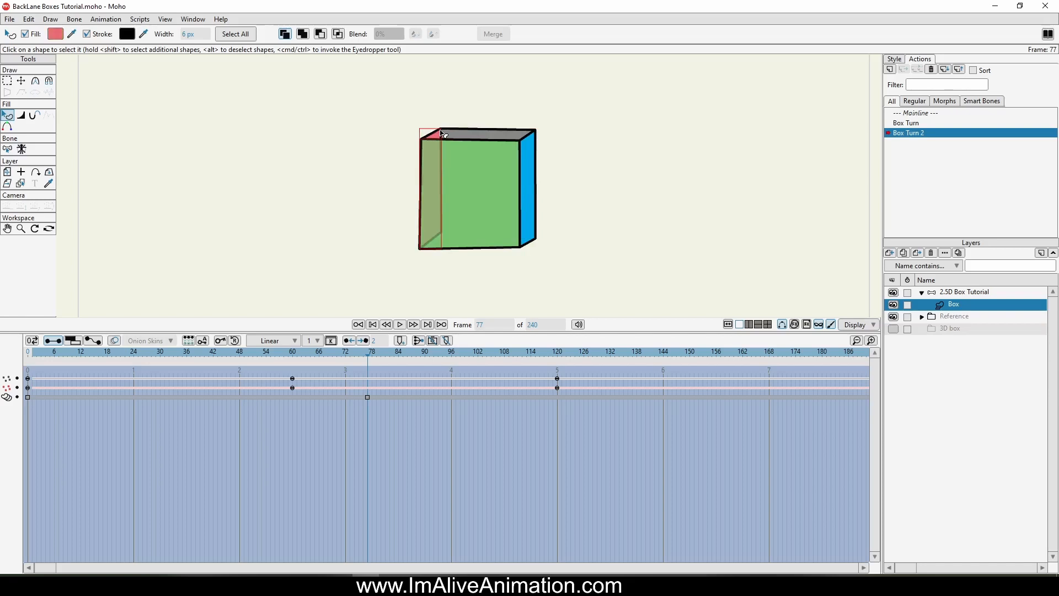
{"action": "left_click", "coordinate": [552, 112]}
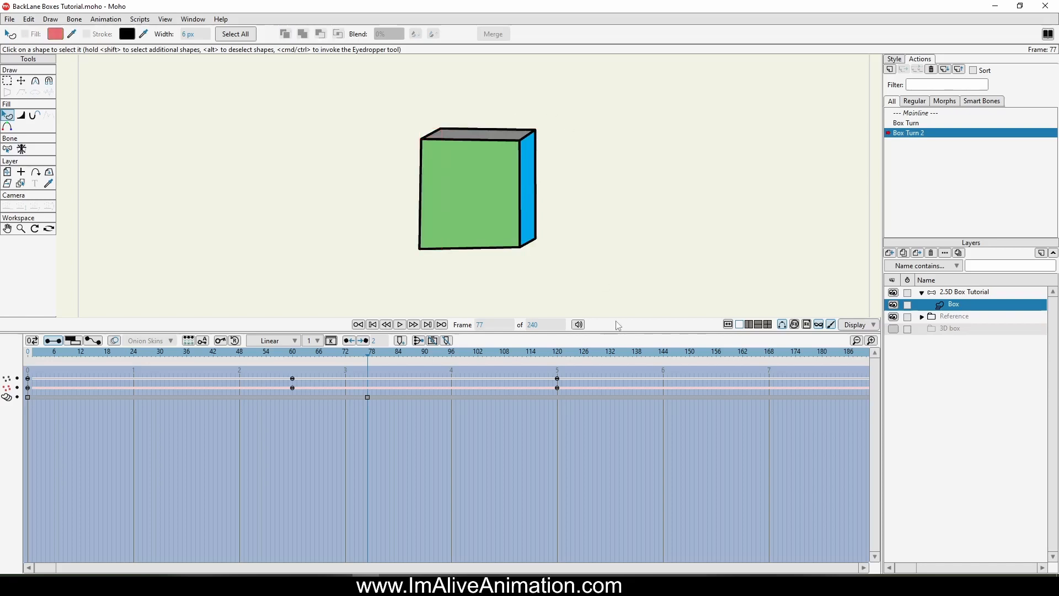
Step: Move the shape order keyframe from frame 77 back to frame 60 and scrub through the turn to check it
{"action": "left_click_drag", "start_coordinate": [399, 359], "coordinate": [301, 341]}
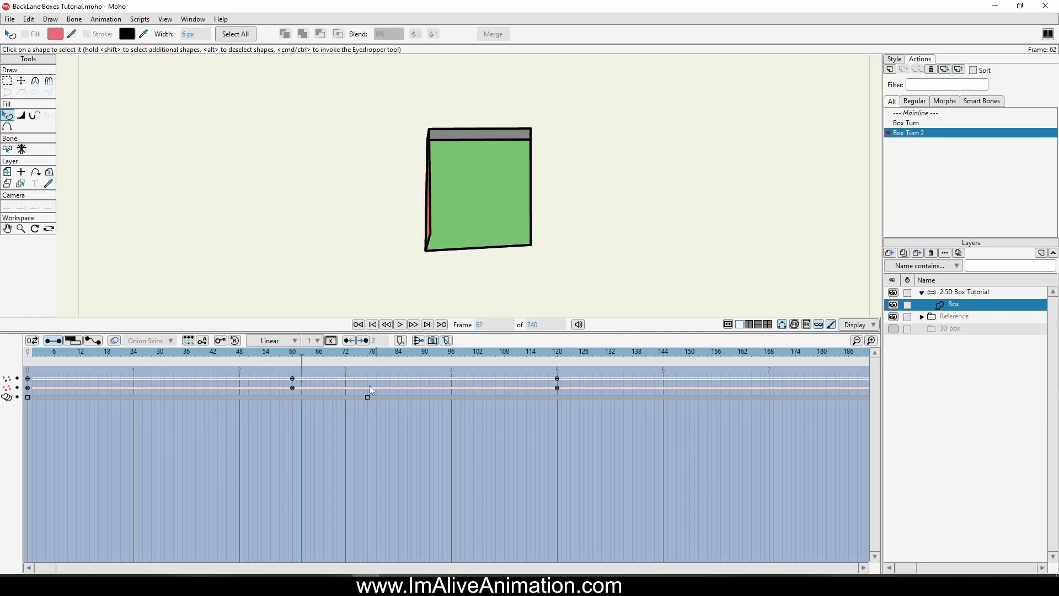
{"action": "left_click_drag", "start_coordinate": [369, 395], "coordinate": [301, 398]}
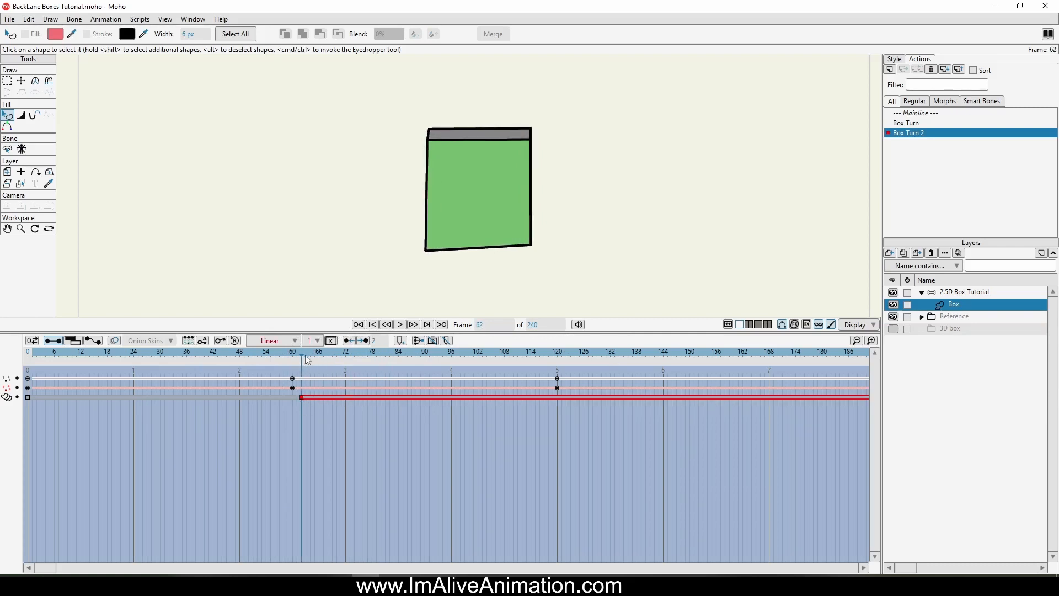
{"action": "mouse_move", "coordinate": [307, 360]}
{"action": "left_mouse_down"}
{"action": "mouse_move", "coordinate": [269, 358]}
{"action": "mouse_move", "coordinate": [329, 356]}
{"action": "mouse_move", "coordinate": [298, 366]}
{"action": "left_mouse_up"}
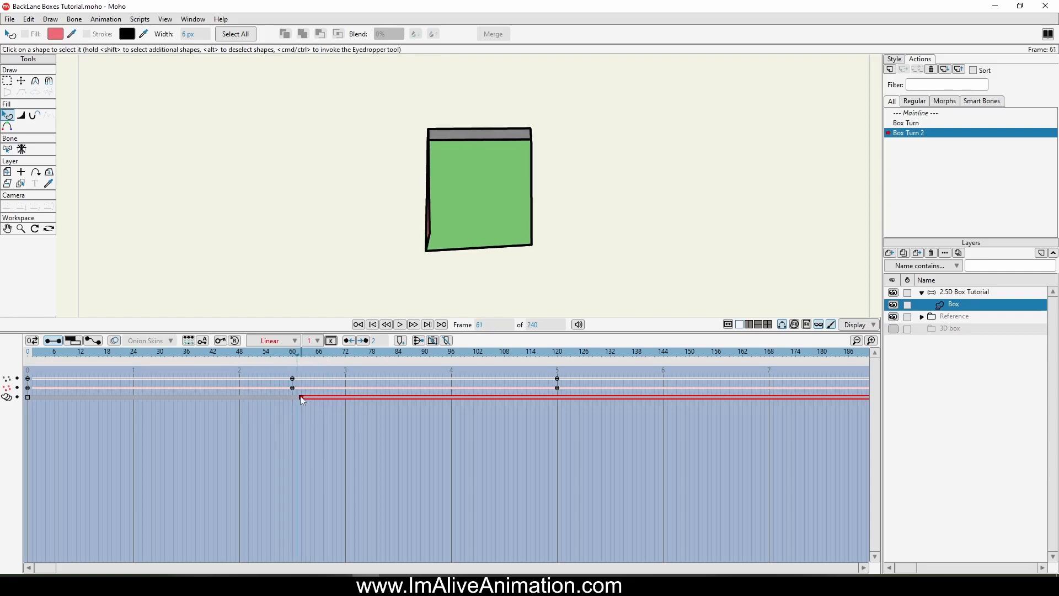
{"action": "left_click_drag", "start_coordinate": [302, 403], "coordinate": [295, 394]}
{"action": "left_click_drag", "start_coordinate": [298, 356], "coordinate": [624, 371]}
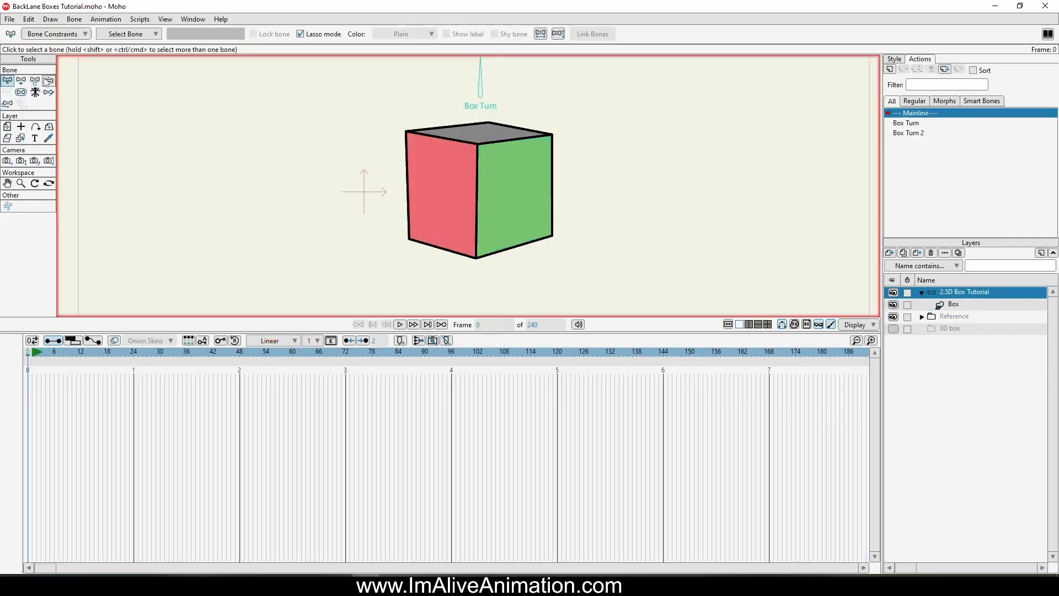
Step: On the mainline, test both turns by rotating the Box Turn bone at frame 0 and at frame 14
{"action": "left_click", "coordinate": [48, 81]}
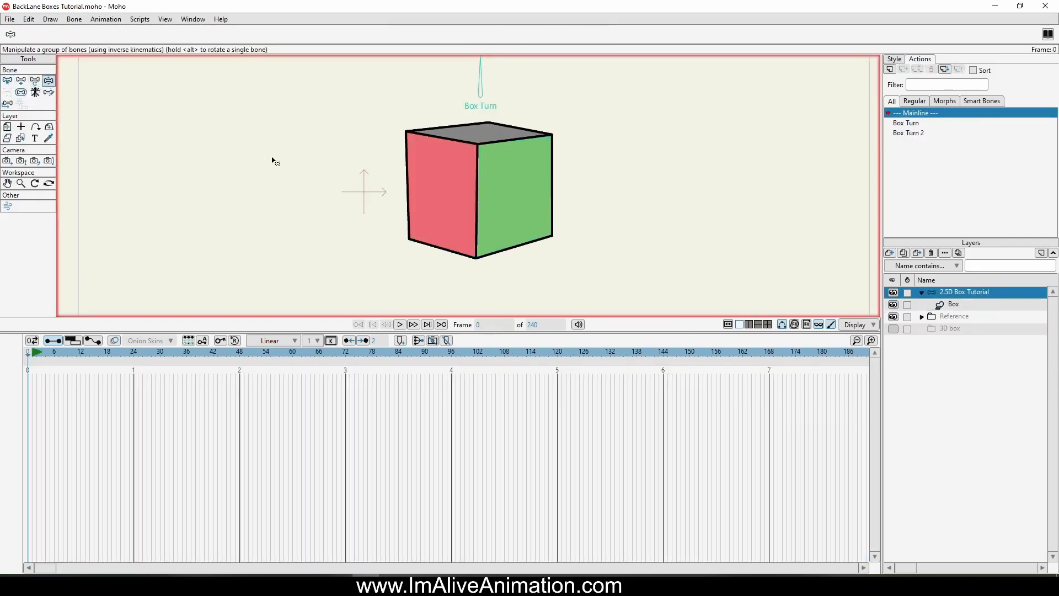
{"action": "left_click_drag", "start_coordinate": [447, 69], "coordinate": [447, 150]}
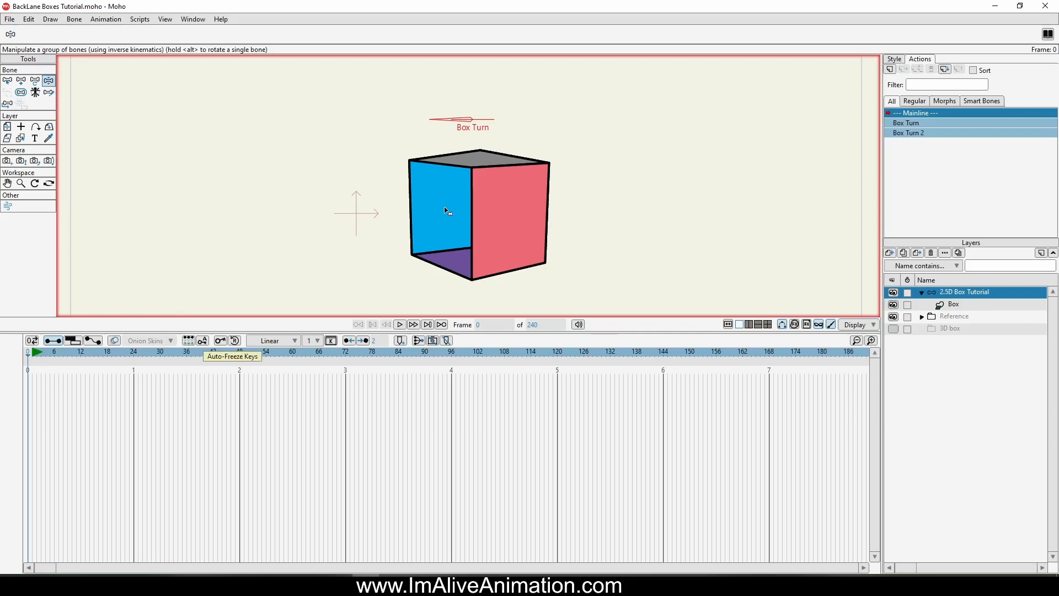
{"action": "left_click_drag", "start_coordinate": [29, 354], "coordinate": [91, 354]}
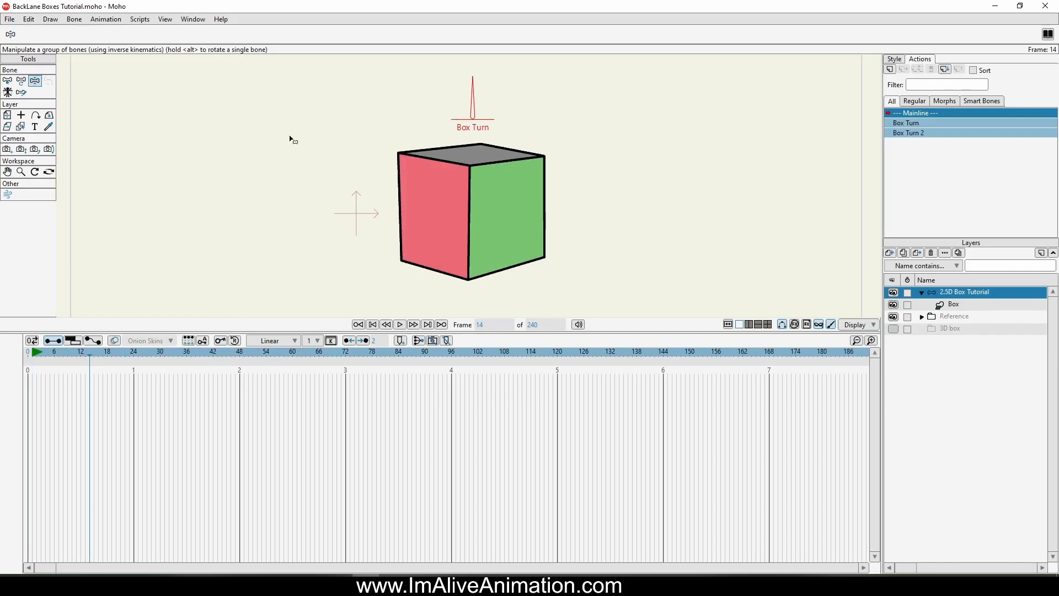
{"action": "mouse_move", "coordinate": [474, 86]}
{"action": "left_mouse_down"}
{"action": "mouse_move", "coordinate": [406, 109]}
{"action": "mouse_move", "coordinate": [425, 95]}
{"action": "mouse_move", "coordinate": [482, 96]}
{"action": "mouse_move", "coordinate": [511, 106]}
{"action": "mouse_move", "coordinate": [406, 100]}
{"action": "mouse_move", "coordinate": [525, 130]}
{"action": "mouse_move", "coordinate": [512, 109]}
{"action": "mouse_move", "coordinate": [455, 86]}
{"action": "mouse_move", "coordinate": [428, 118]}
{"action": "mouse_move", "coordinate": [430, 99]}
{"action": "mouse_move", "coordinate": [498, 97]}
{"action": "mouse_move", "coordinate": [500, 70]}
{"action": "mouse_move", "coordinate": [537, 129]}
{"action": "mouse_move", "coordinate": [463, 87]}
{"action": "left_mouse_up"}
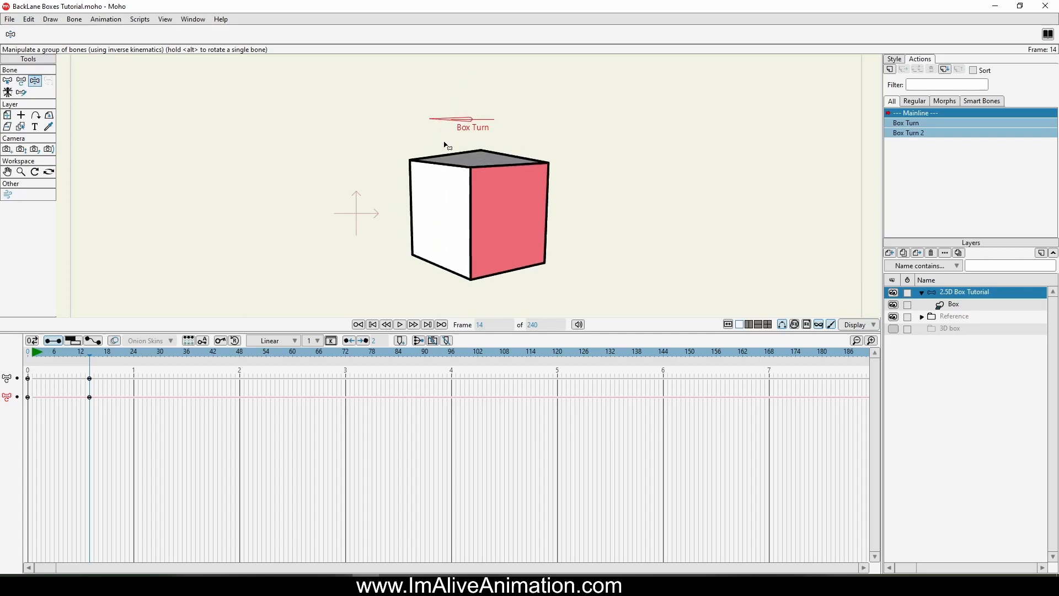
{"action": "left_click_drag", "start_coordinate": [498, 91], "coordinate": [459, 87]}
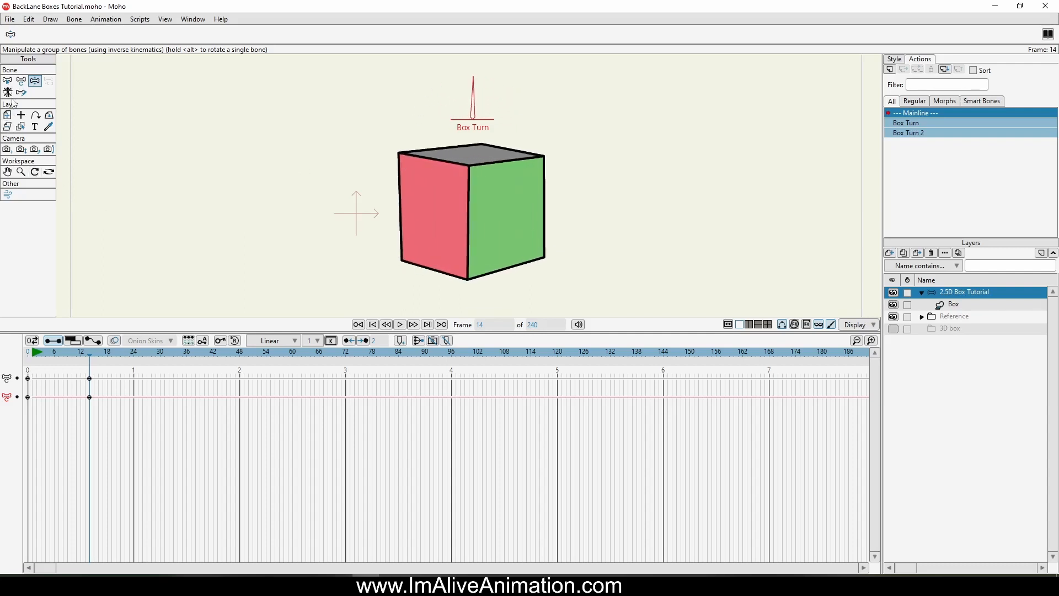
Step: Select the Box Turn bone keyframes at frame 14
{"action": "left_click_drag", "start_coordinate": [113, 425], "coordinate": [89, 379]}
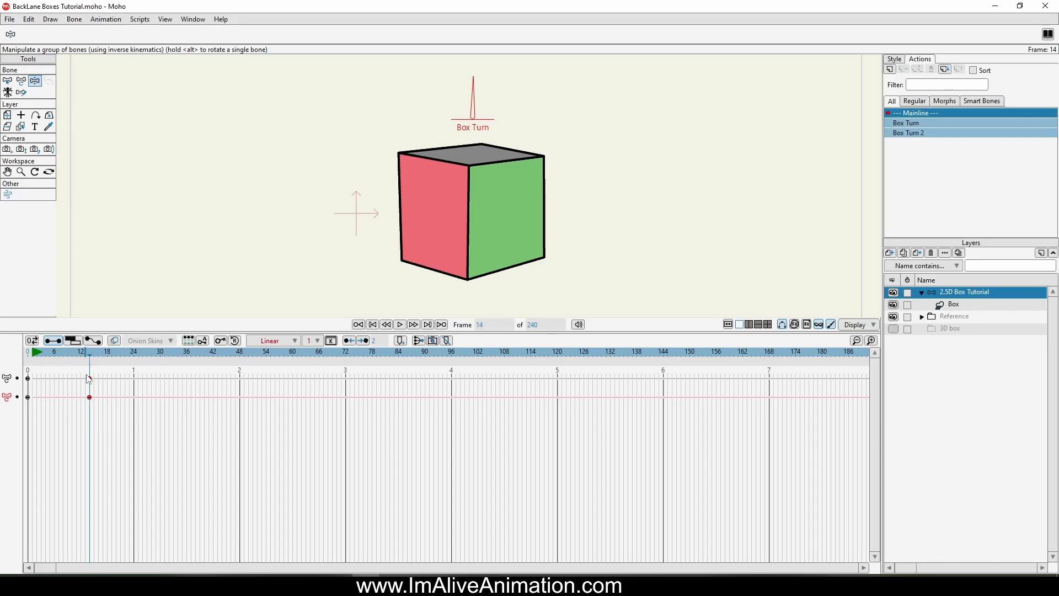